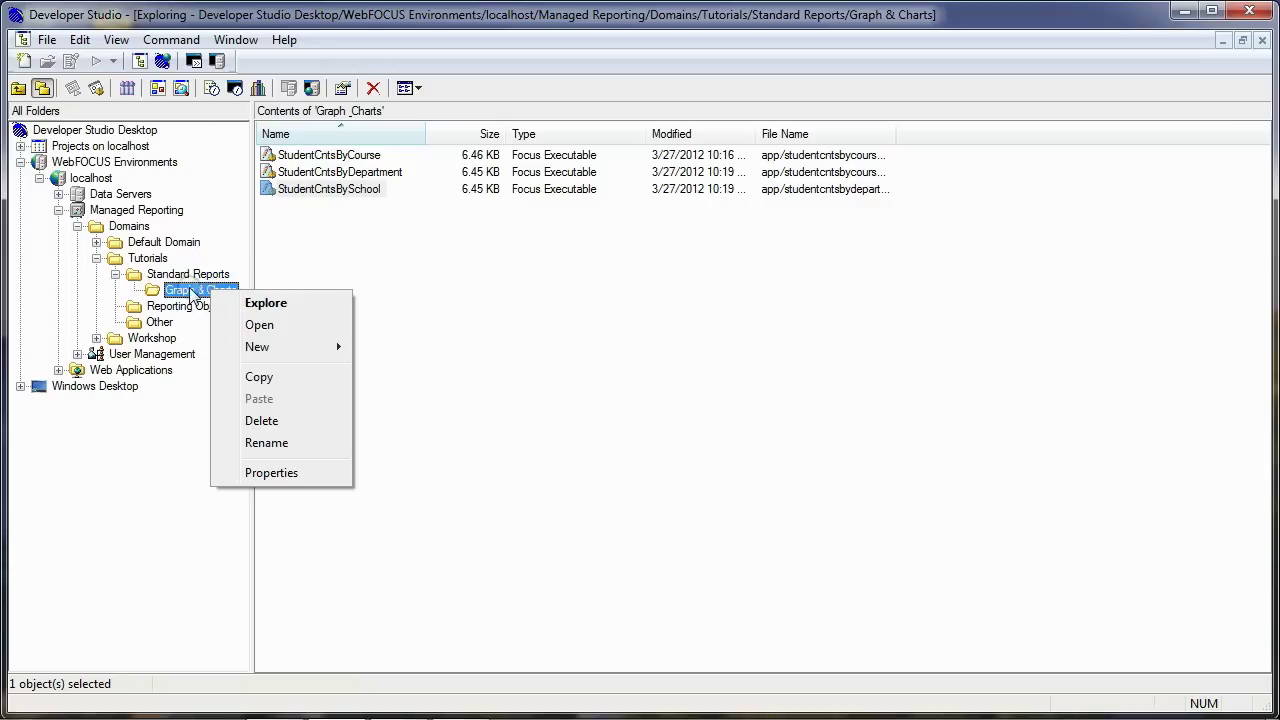
- Create an HTML file named StudentsCnts with Composer in the Graph & Charts folder, without using a template
{"action": "left_click", "coordinate": [286, 347]}
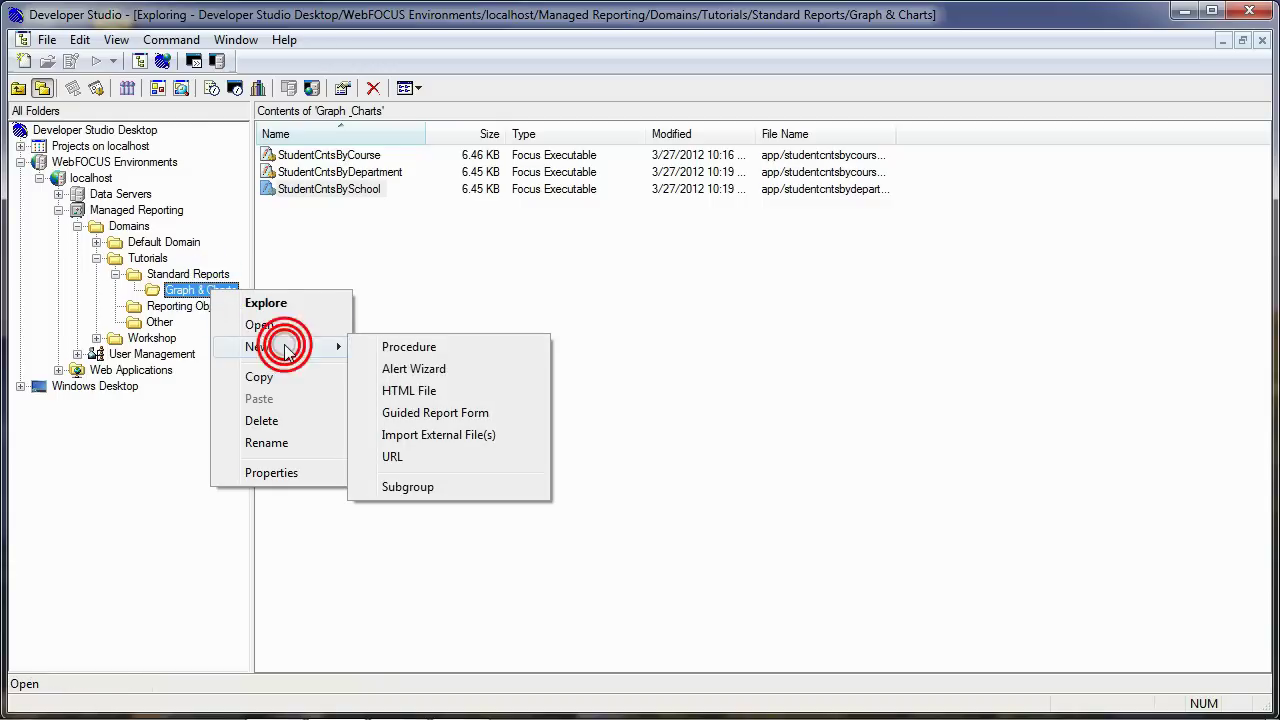
{"action": "left_click", "coordinate": [423, 390]}
{"action": "left_click_drag", "start_coordinate": [563, 400], "coordinate": [447, 408]}
{"action": "type", "text": "StudentsCnts"}
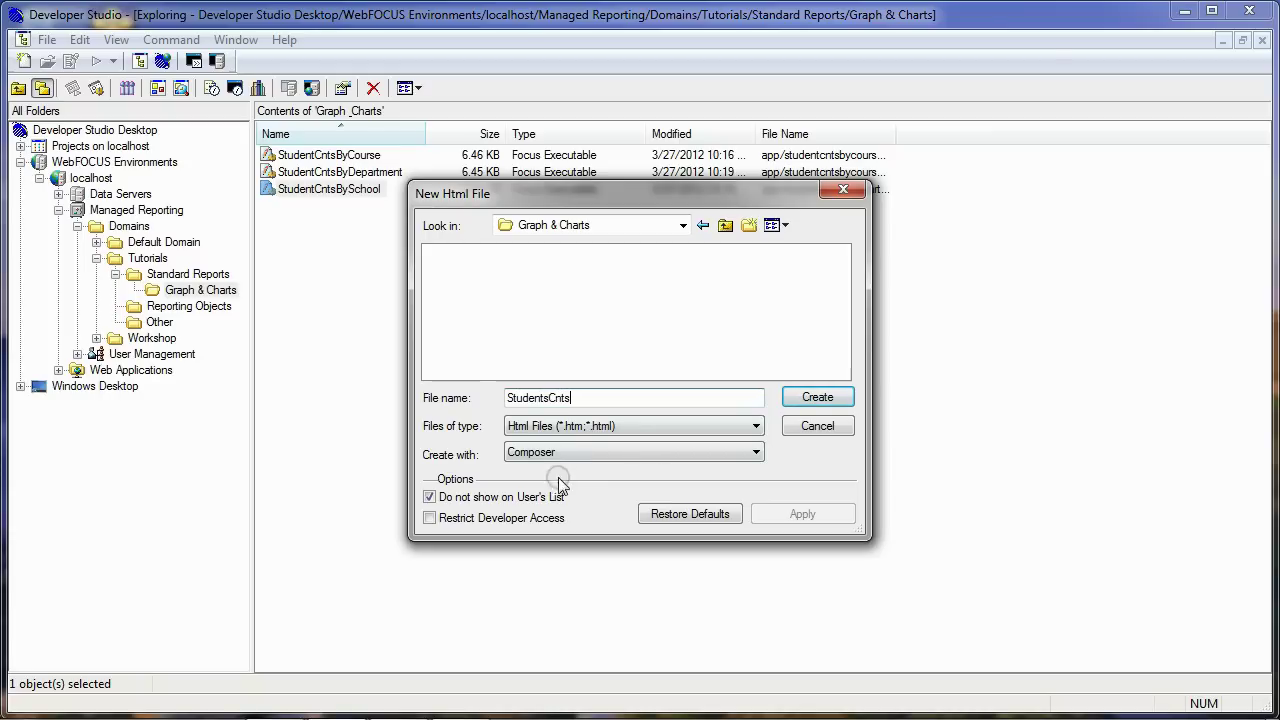
{"action": "left_click", "coordinate": [818, 399]}
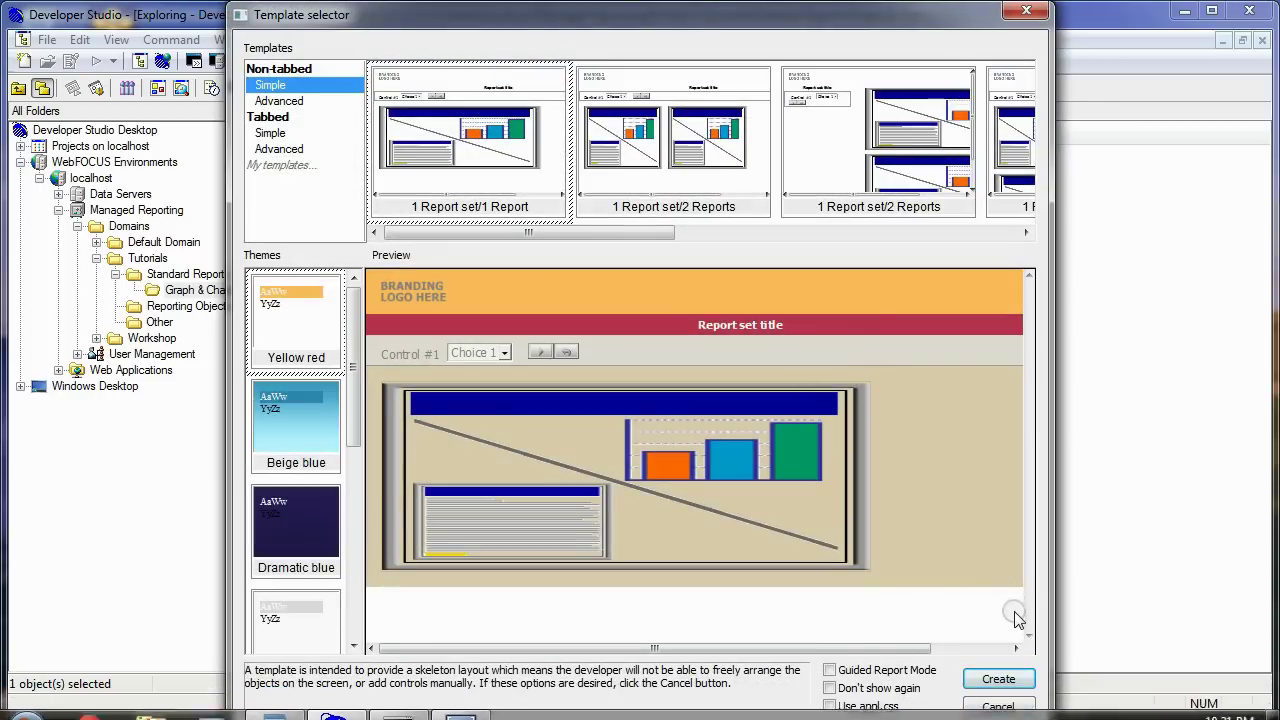
{"action": "left_click", "coordinate": [997, 707]}
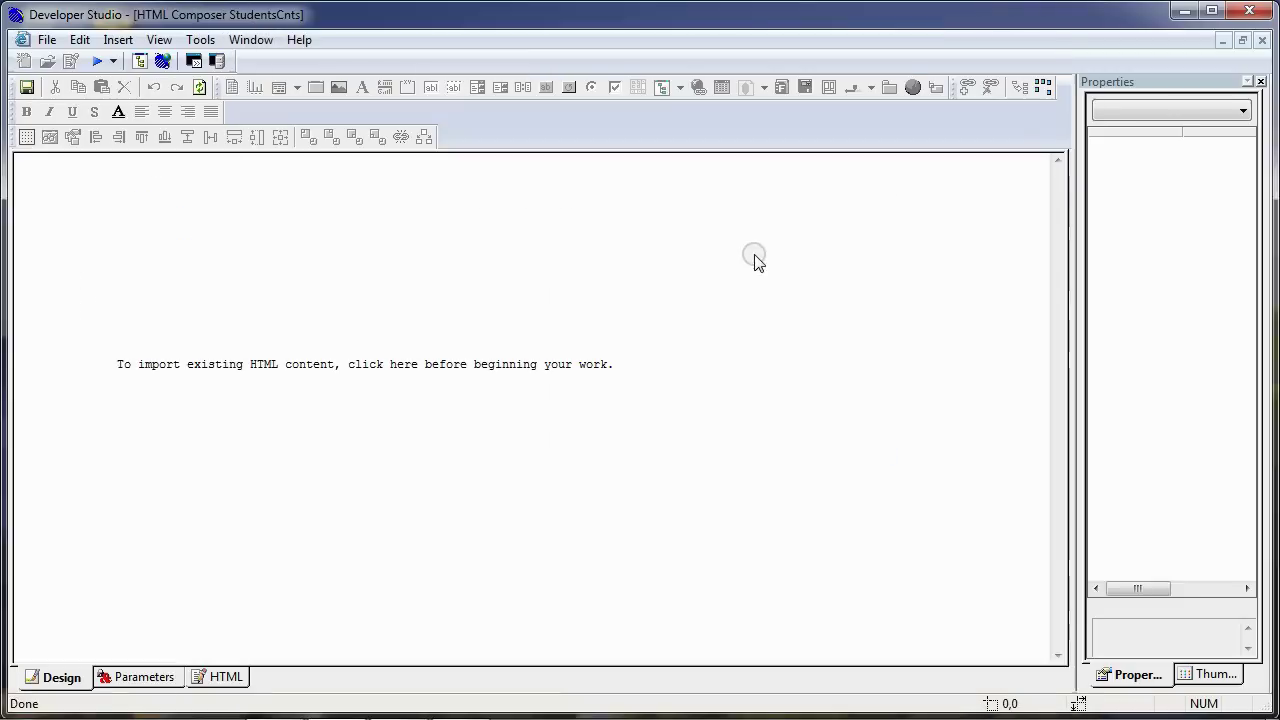
- Draw a graph placeholder about 530 by 260 px near the upper-left corner of the page
{"action": "left_click", "coordinate": [255, 88]}
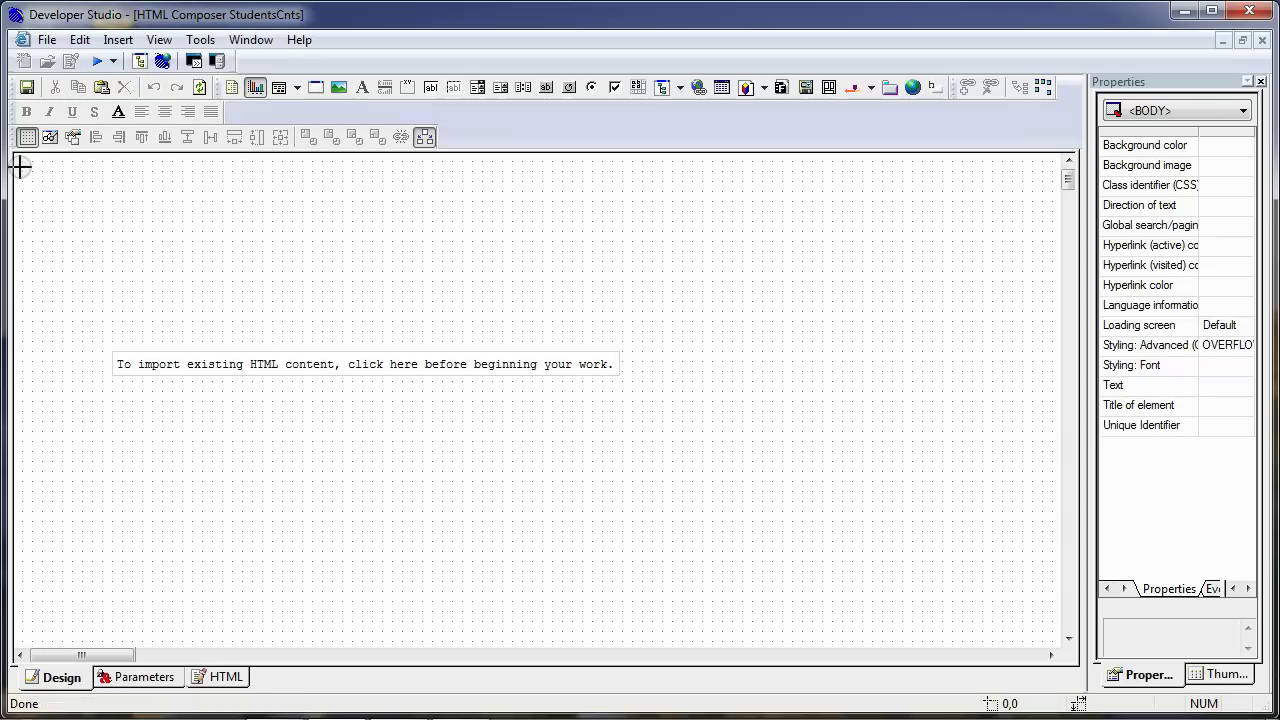
{"action": "left_click_drag", "start_coordinate": [30, 168], "coordinate": [551, 420]}
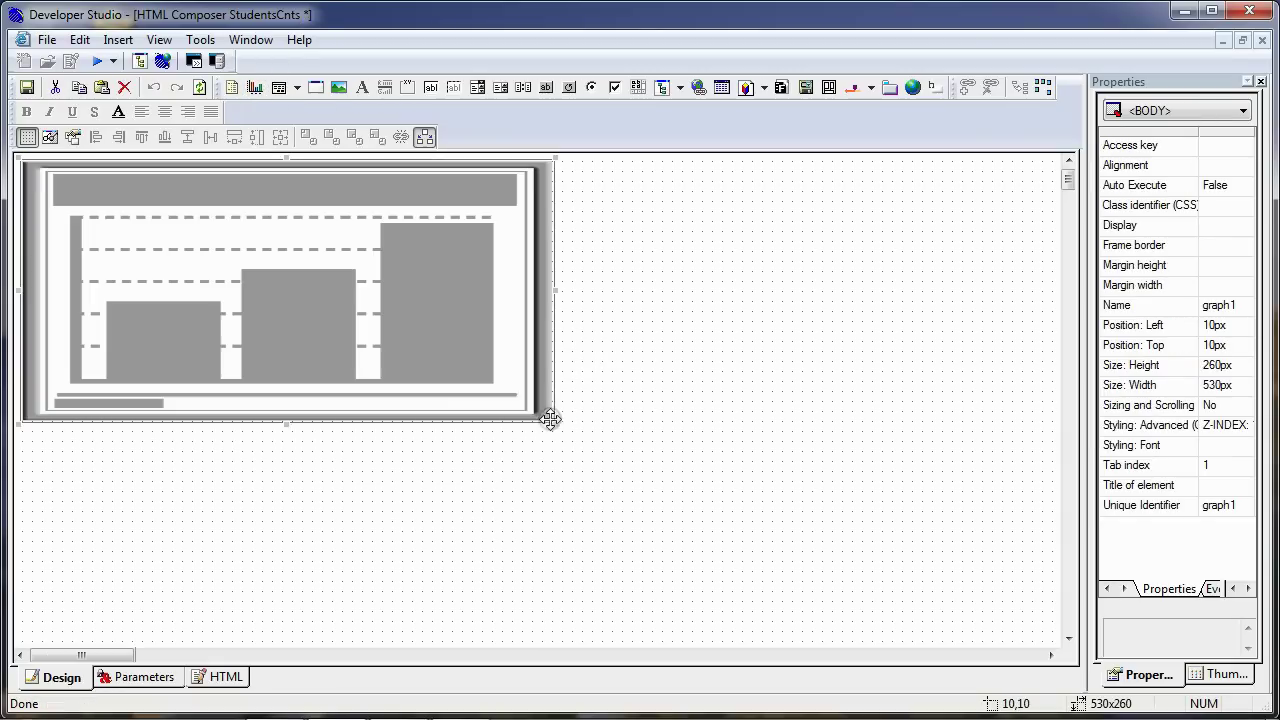
- Try to set the graph placeholder's height to 315px and change its width
{"action": "left_click", "coordinate": [1220, 366]}
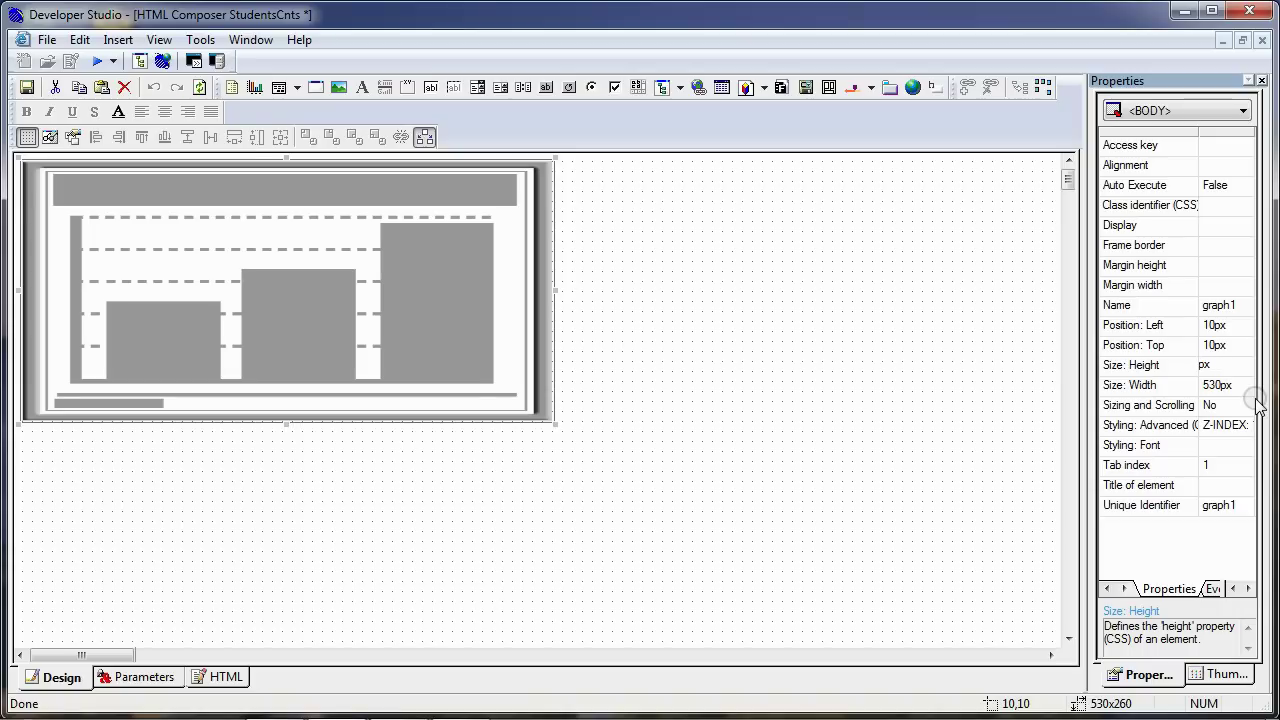
{"action": "key", "text": "Tab"}
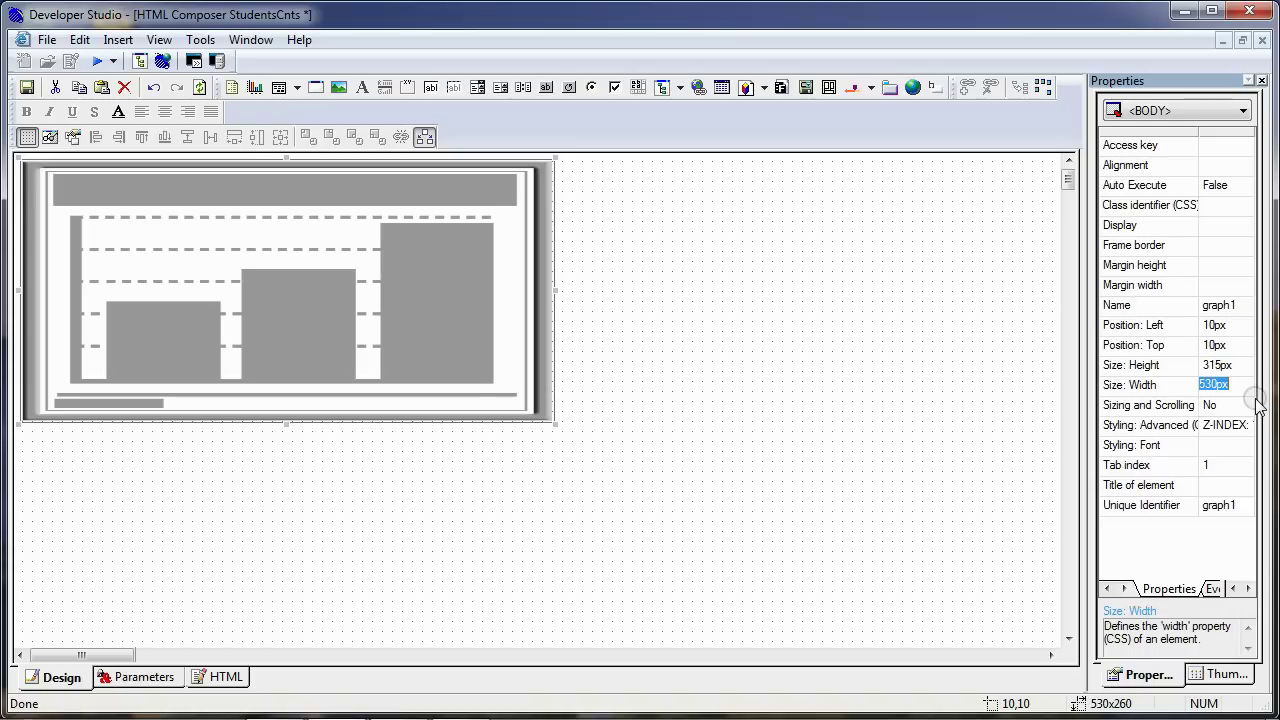
{"action": "left_click", "coordinate": [1219, 386]}
{"action": "left_click", "coordinate": [1217, 385]}
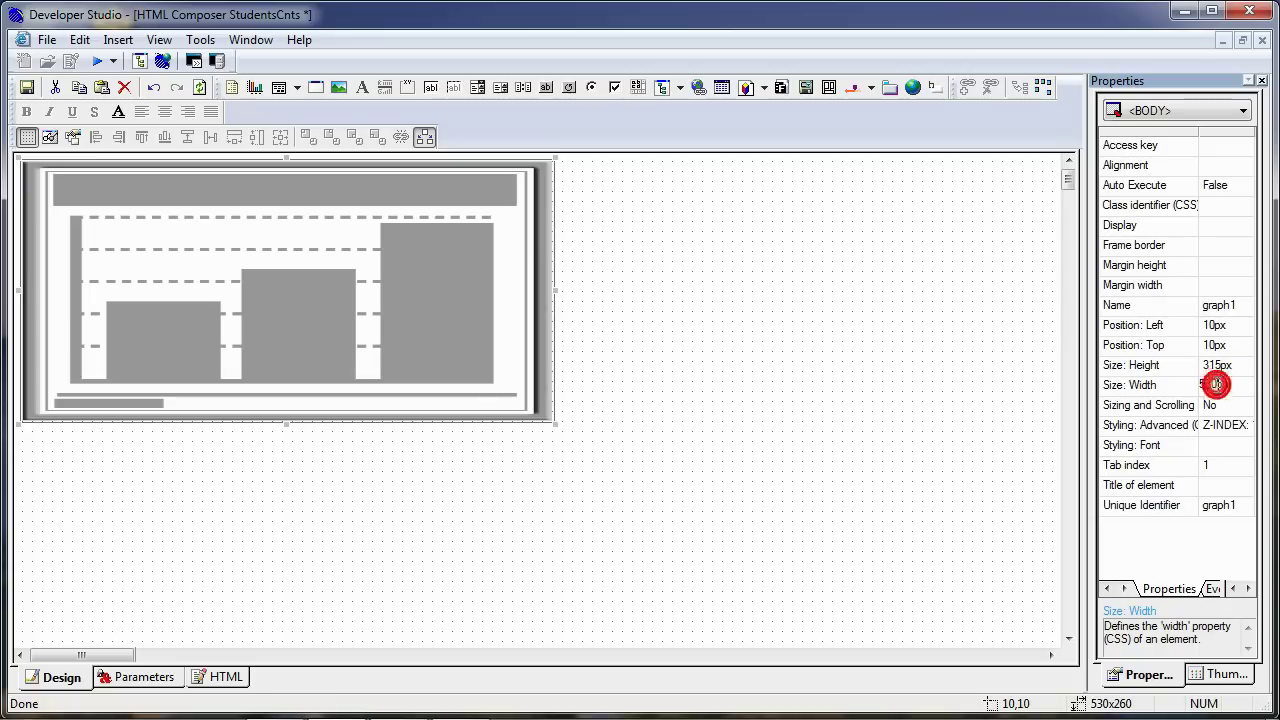
{"action": "key", "text": "BackSpace"}
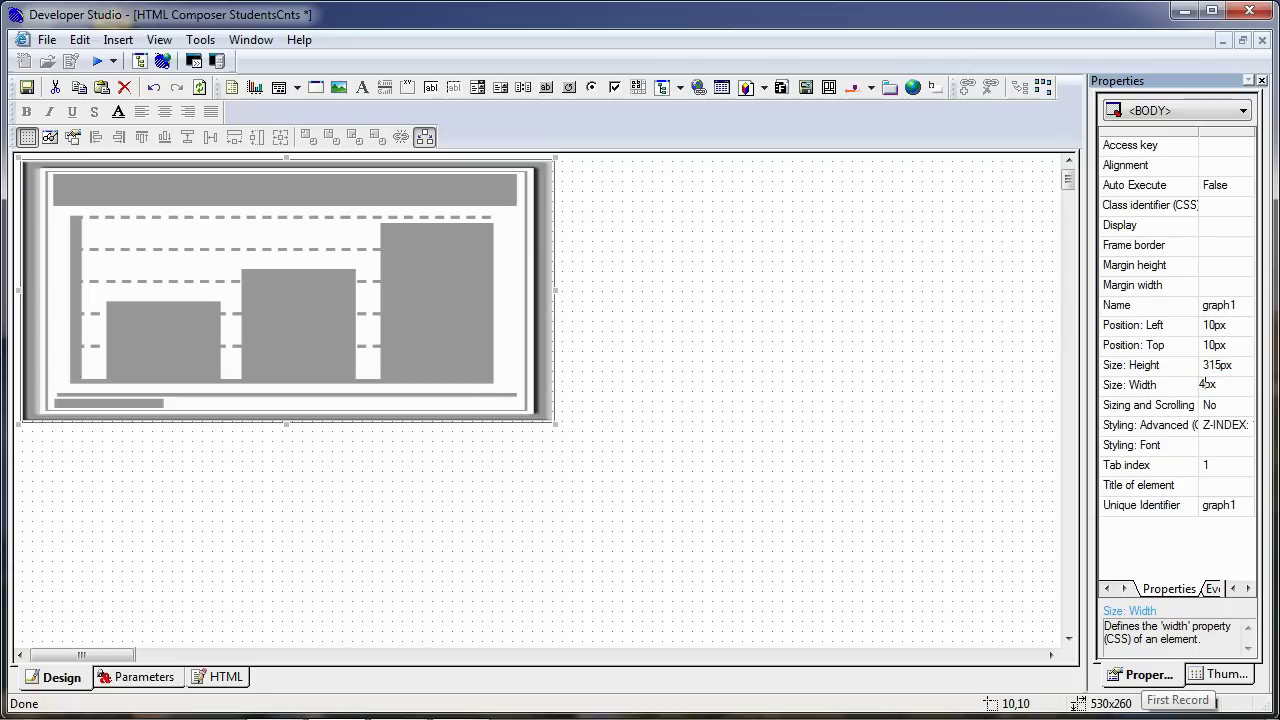
{"action": "key", "text": "Return"}
- Link the graph placeholder to the existing procedure StudentCntsBySchool
{"action": "left_click", "coordinate": [386, 263]}
{"action": "right_click", "coordinate": [385, 262]}
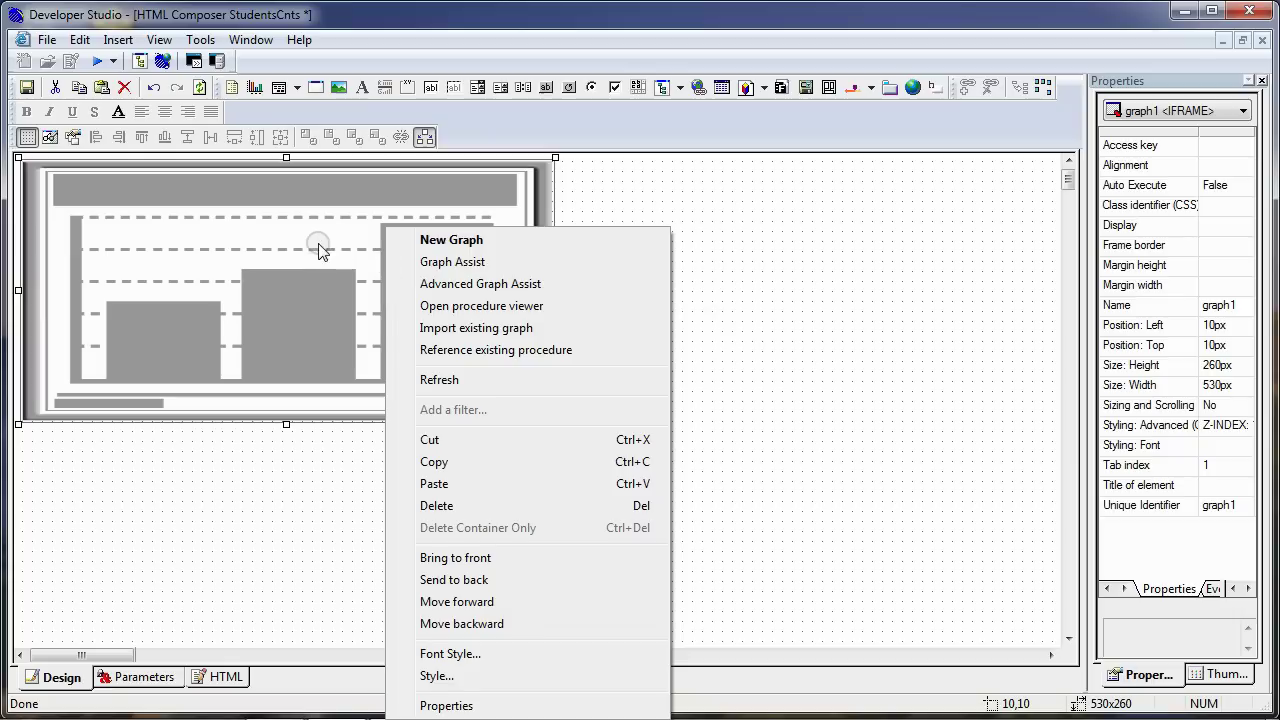
{"action": "left_click", "coordinate": [482, 348]}
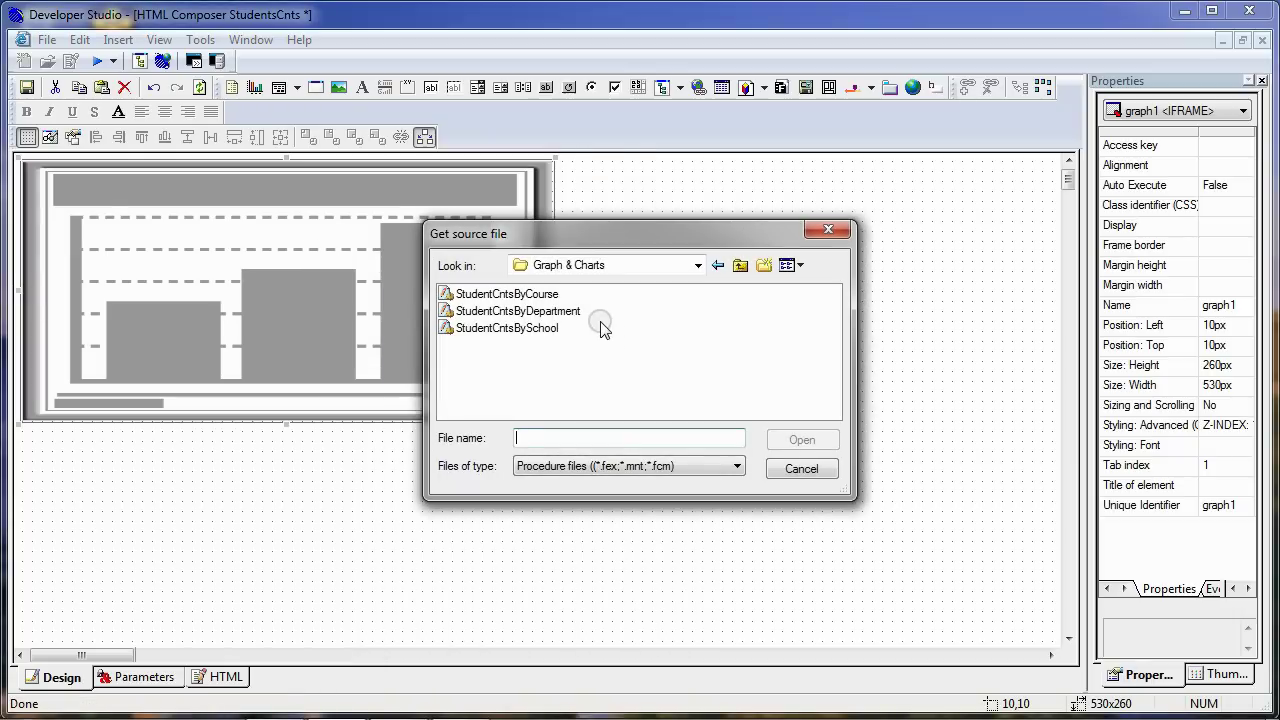
{"action": "left_click", "coordinate": [503, 330]}
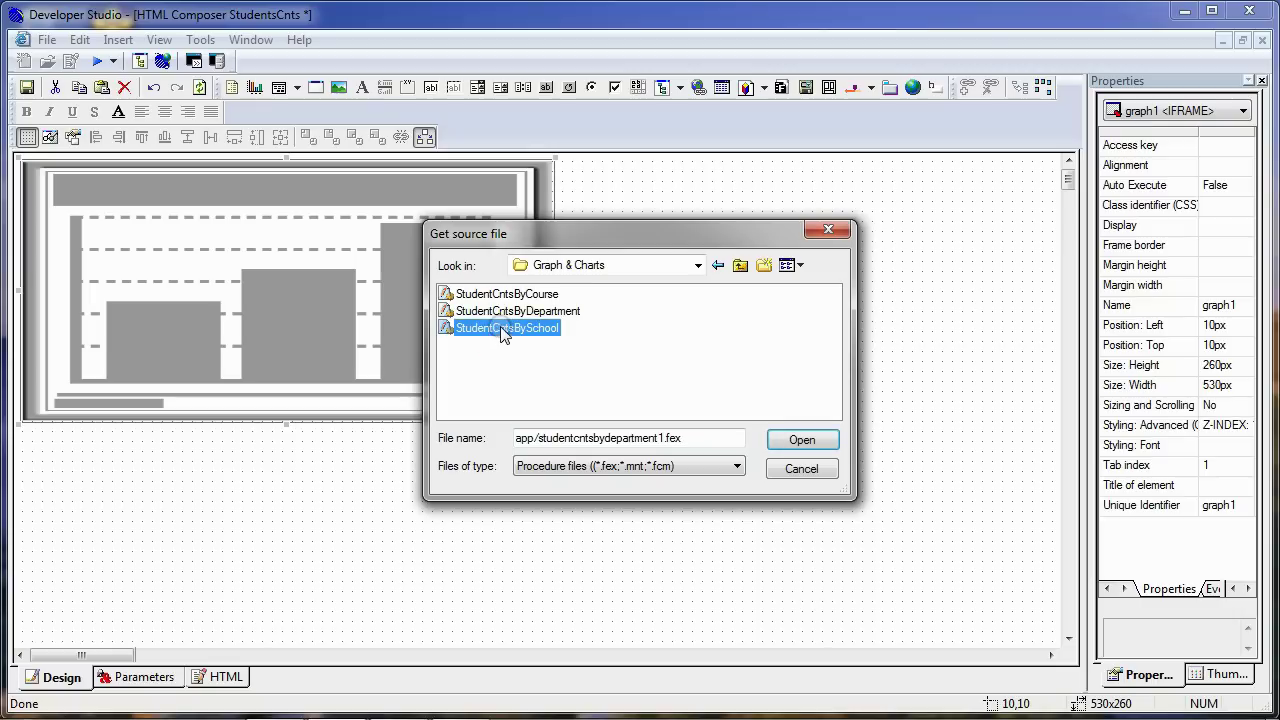
{"action": "left_click", "coordinate": [808, 441]}
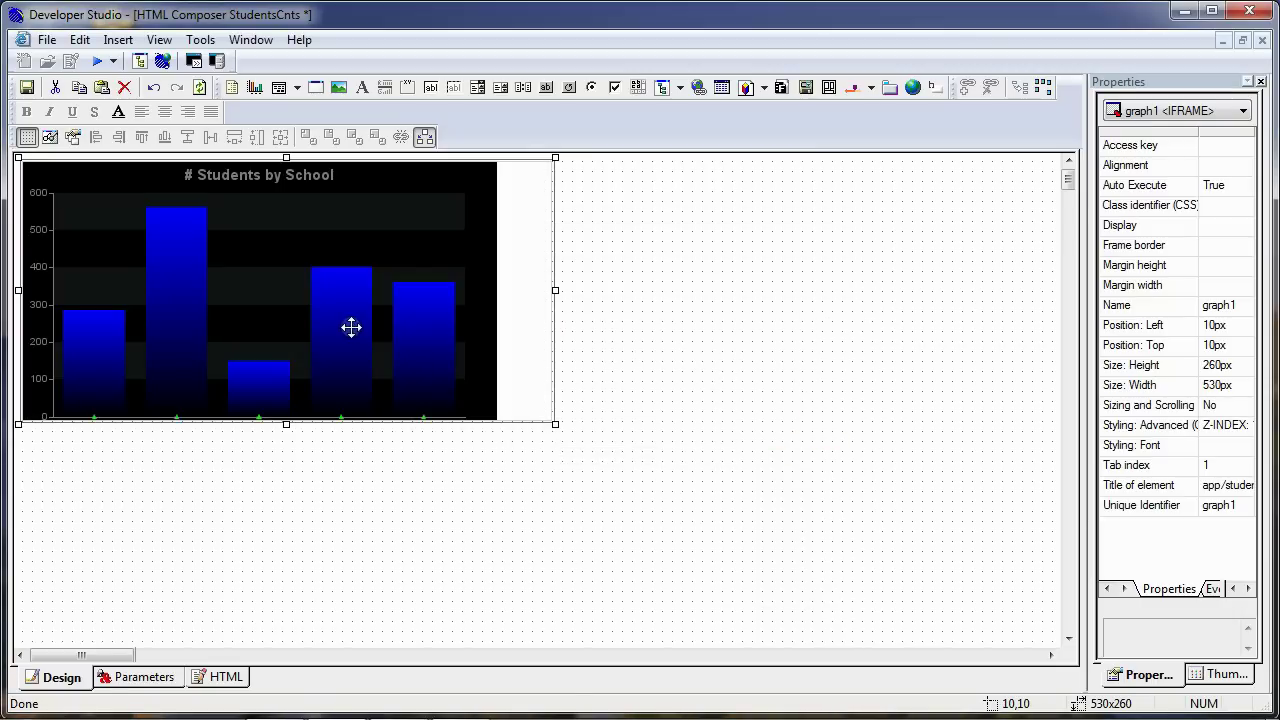
- Move the school graph to the page origin at 0,0 and set its width to 475px and height to 315px
{"action": "left_click_drag", "start_coordinate": [453, 313], "coordinate": [434, 291]}
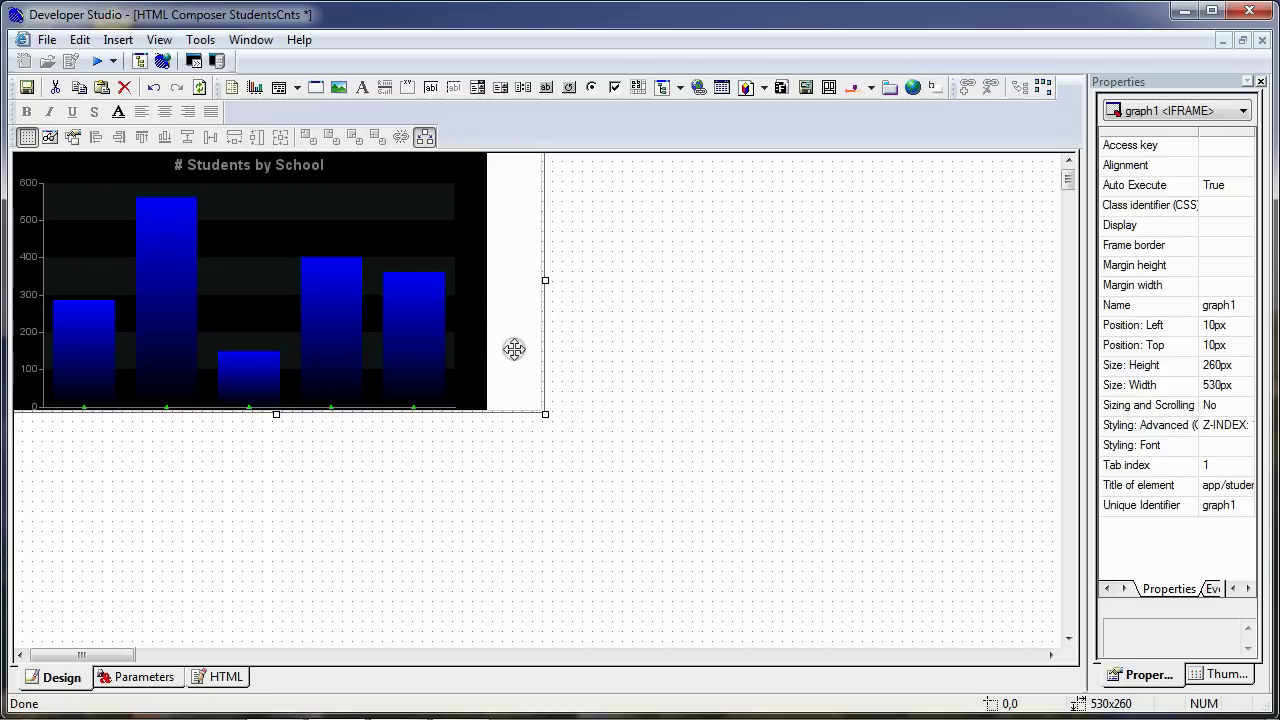
{"action": "left_click", "coordinate": [447, 283]}
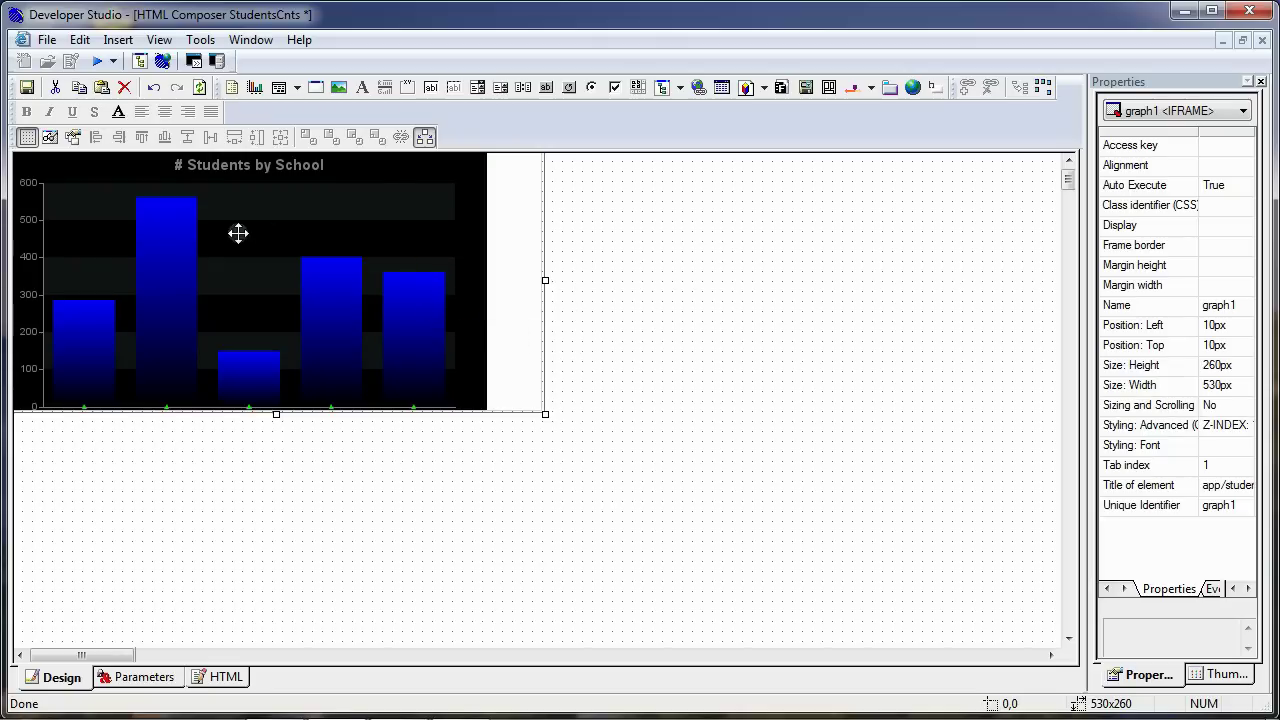
{"action": "left_click", "coordinate": [1212, 383]}
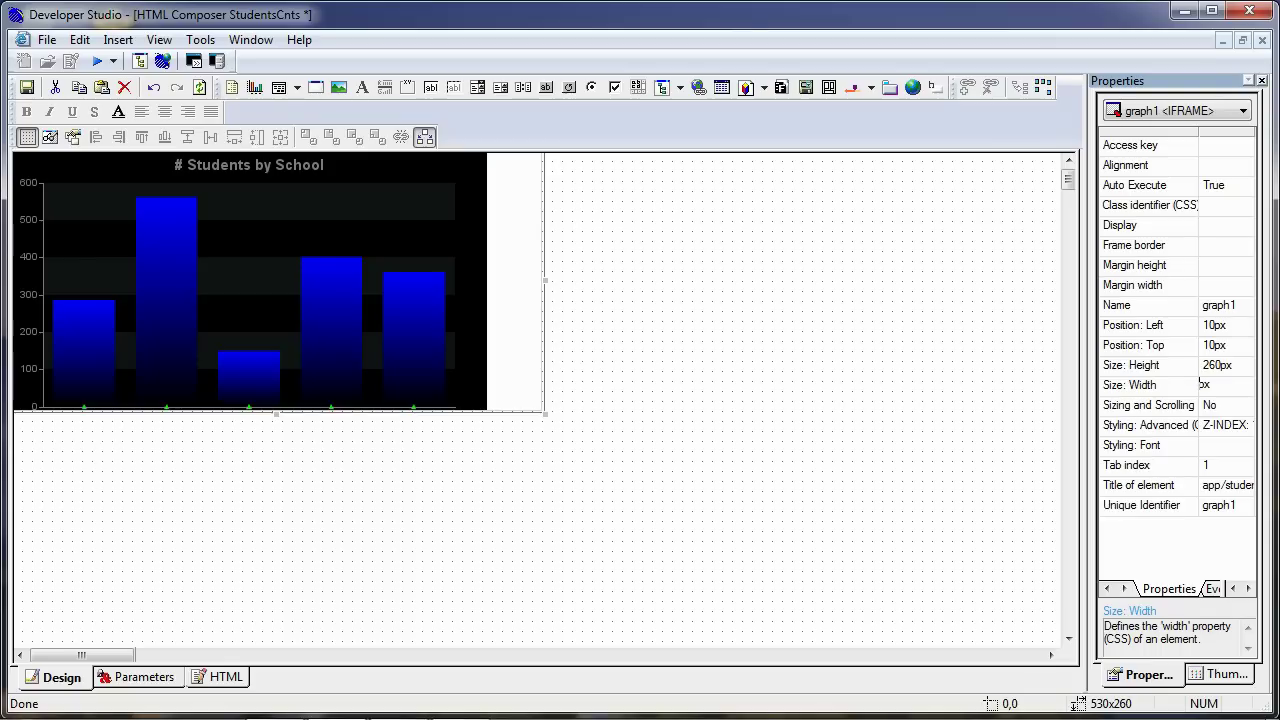
{"action": "type", "text": "475px"}
{"action": "key", "text": "Return"}
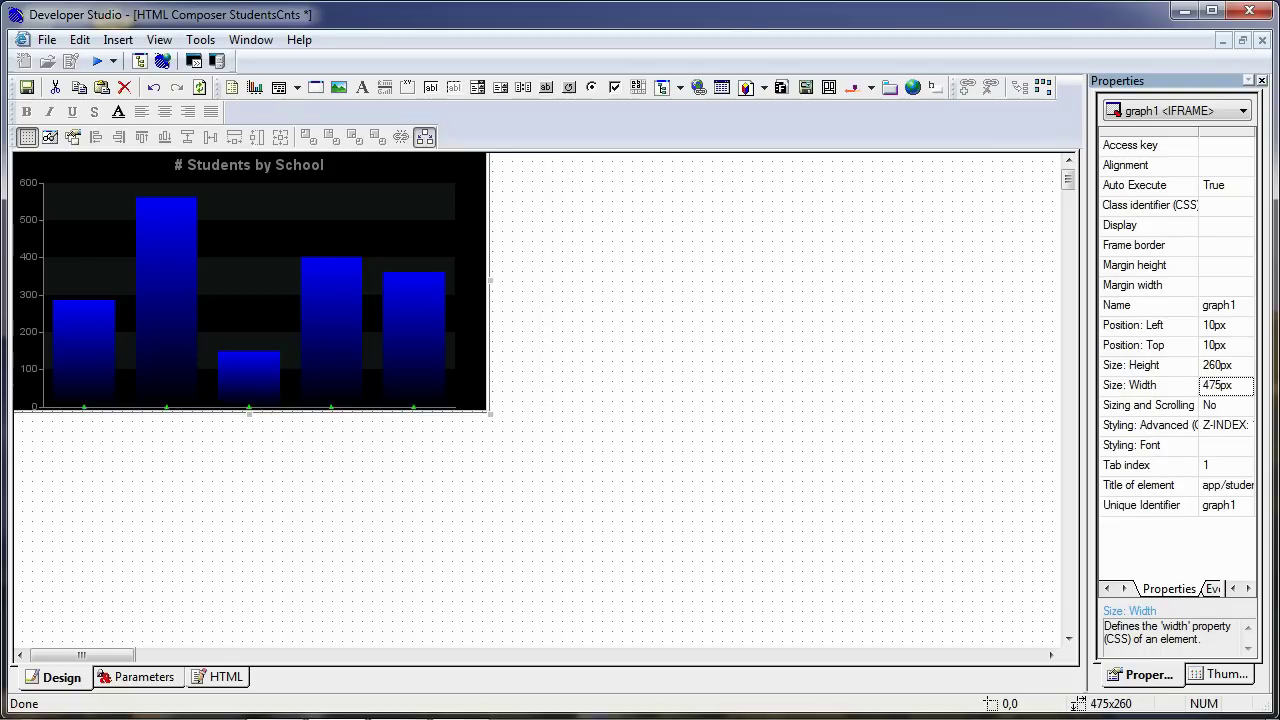
{"action": "left_click", "coordinate": [1212, 366]}
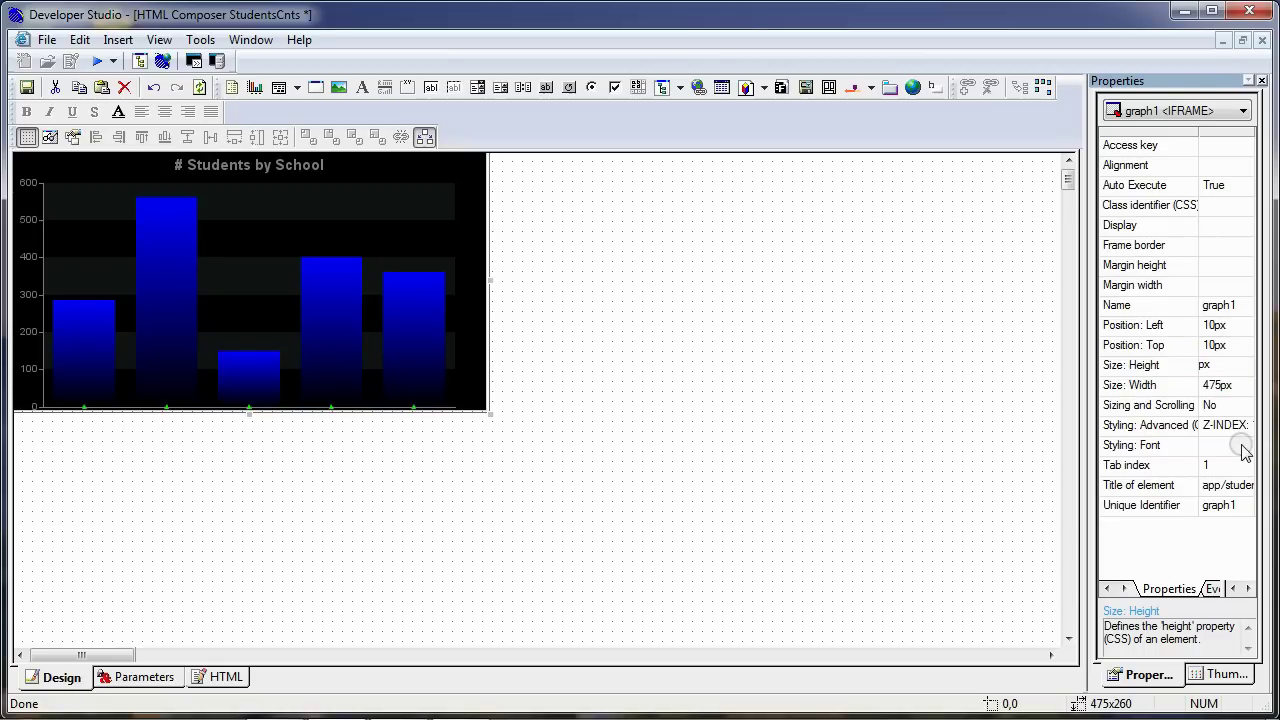
{"action": "key", "text": "Return"}
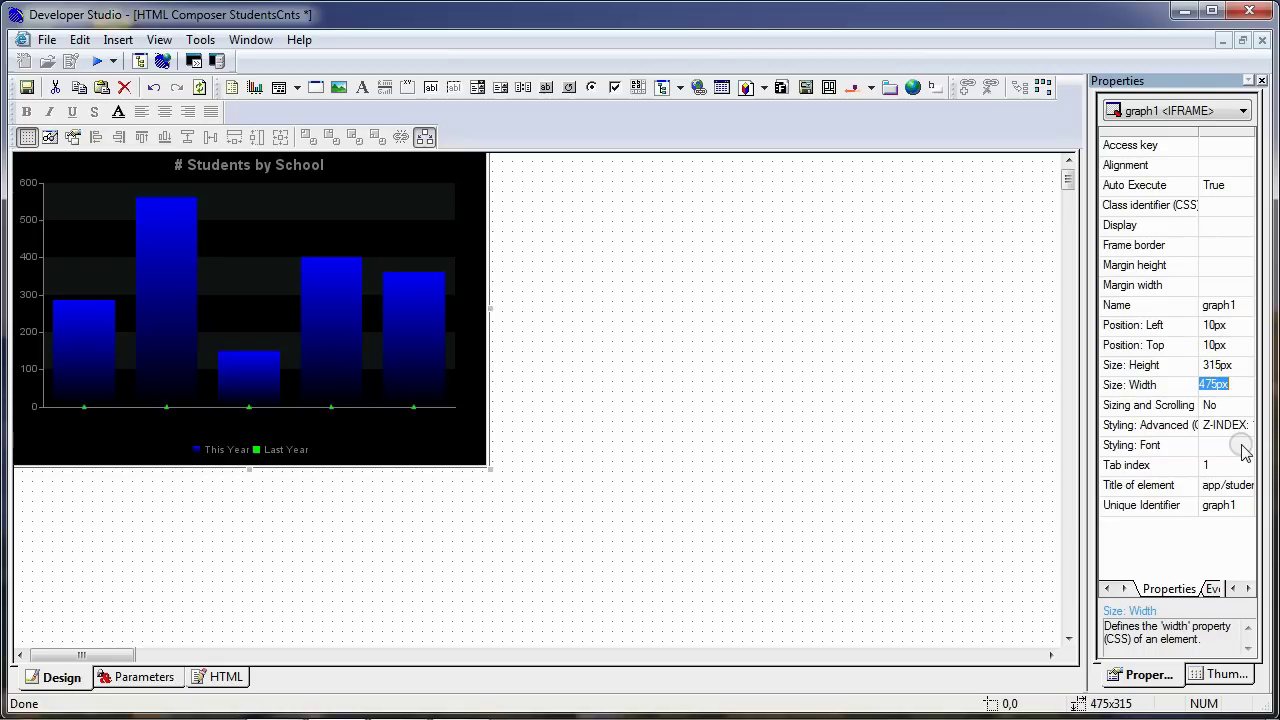
{"action": "left_click", "coordinate": [649, 266]}
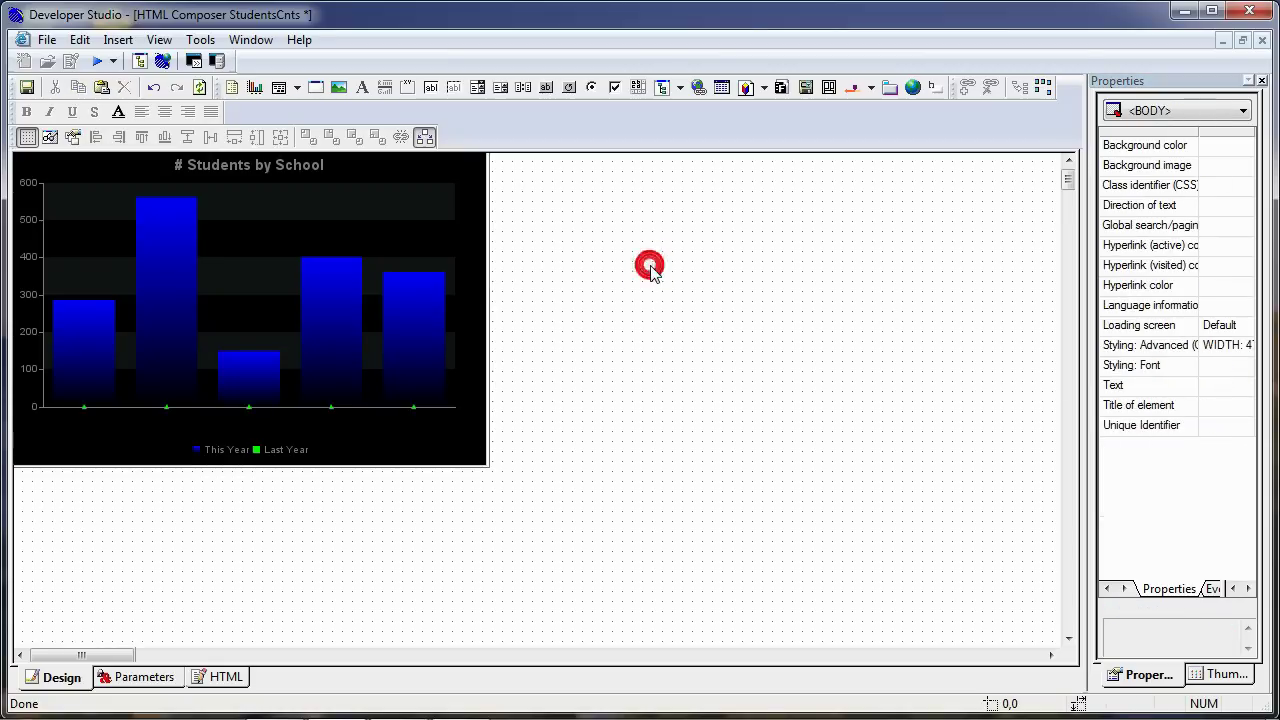
- Set the school graph's frame border to No
{"action": "left_click", "coordinate": [452, 217]}
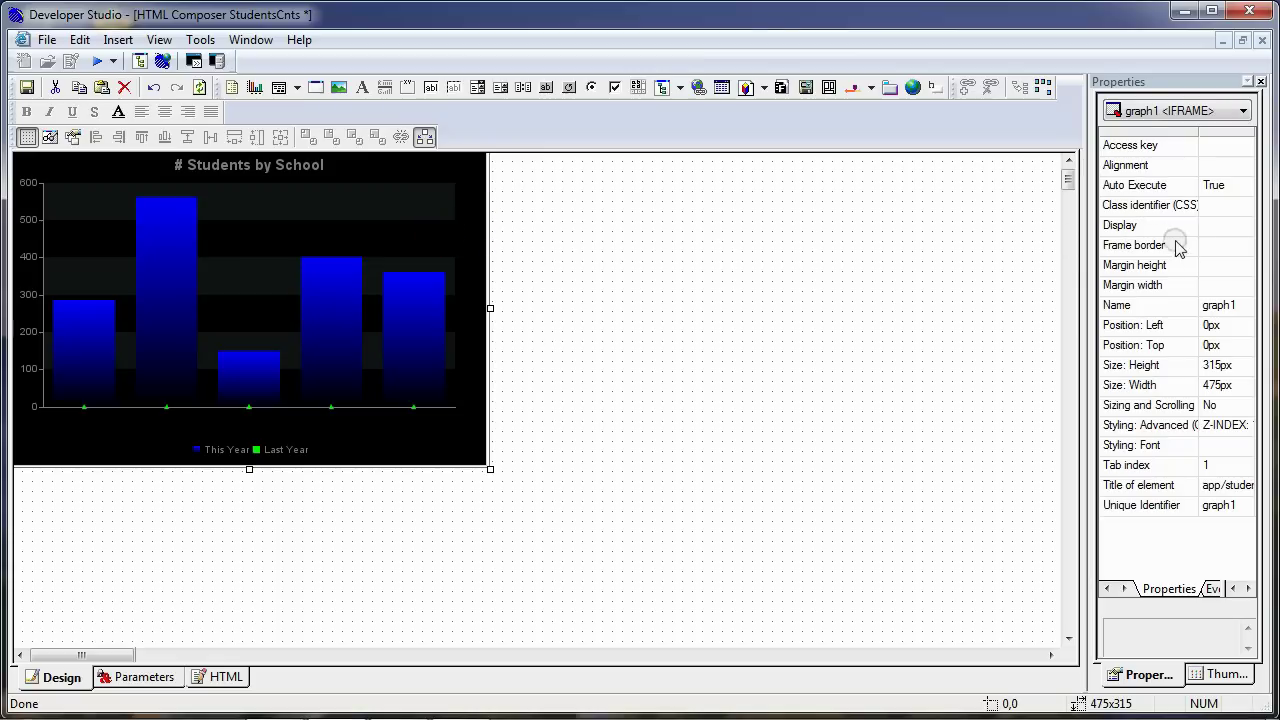
{"action": "left_click", "coordinate": [1225, 246]}
{"action": "left_click", "coordinate": [1246, 248]}
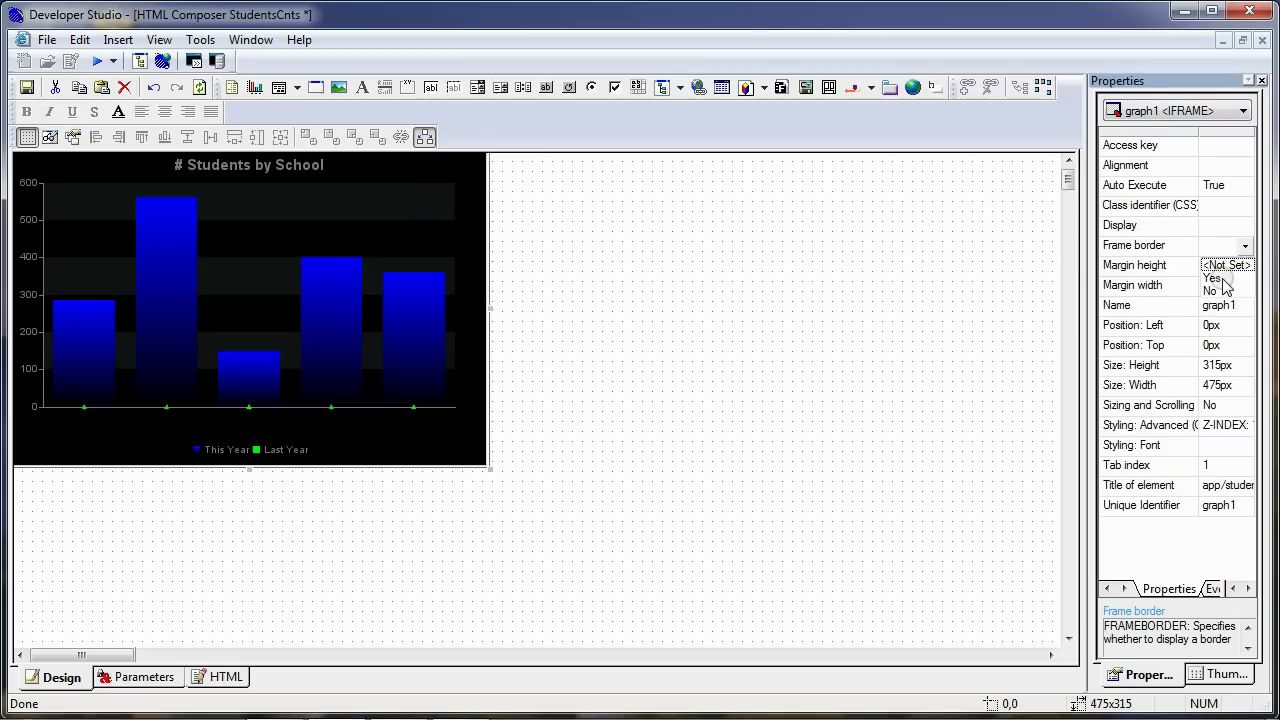
{"action": "left_click", "coordinate": [1212, 292]}
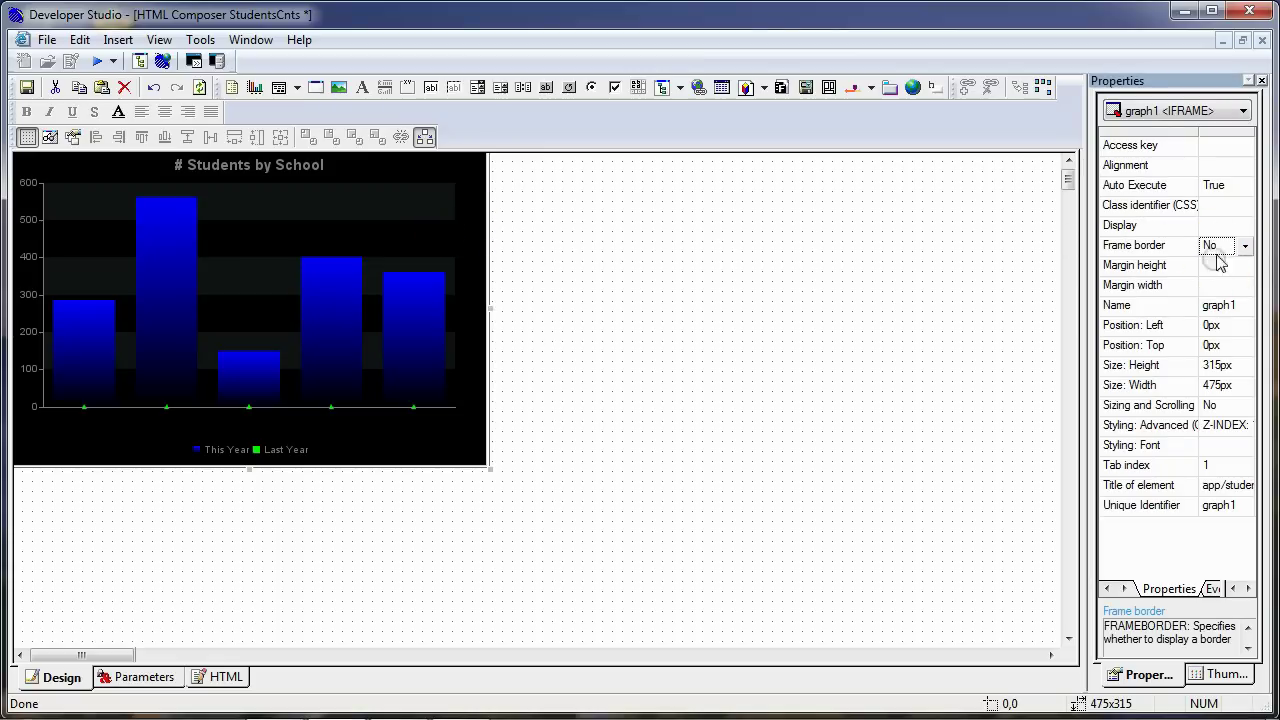
{"action": "left_click", "coordinate": [695, 322]}
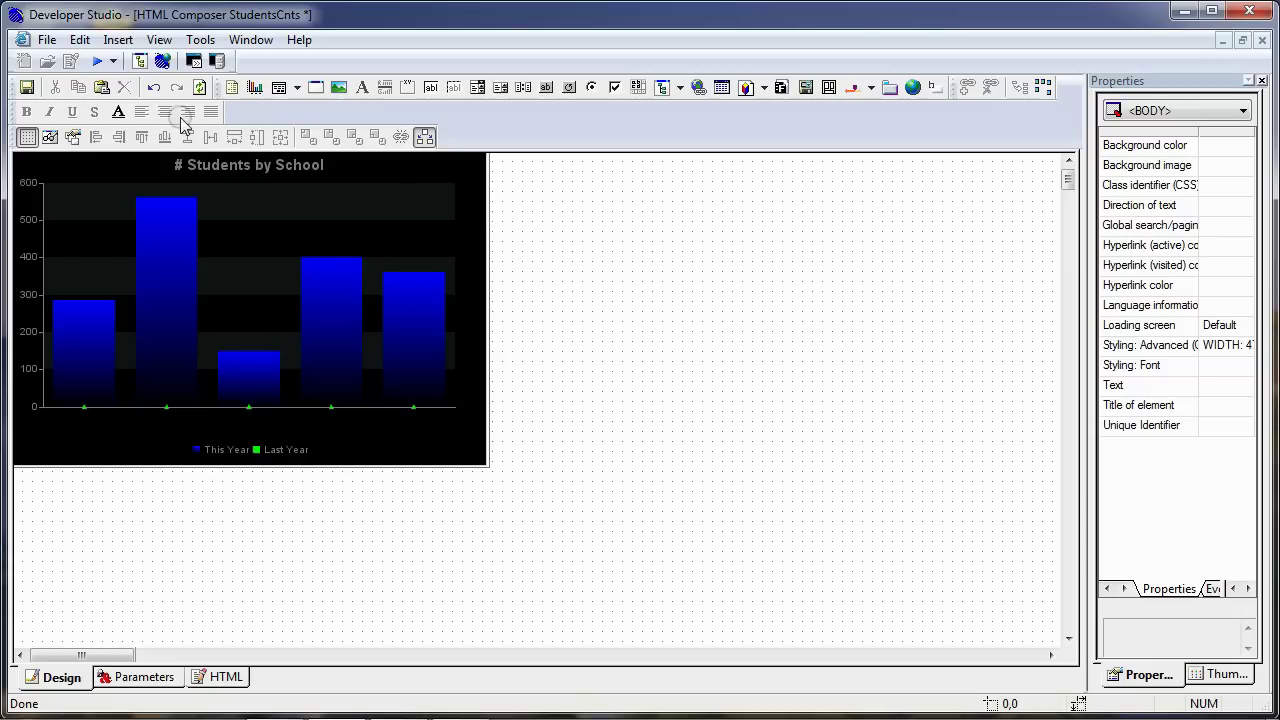
- Draw a second graph about 420 by 310 px directly beside the school graph, with its frame border set to No
{"action": "left_click", "coordinate": [254, 88]}
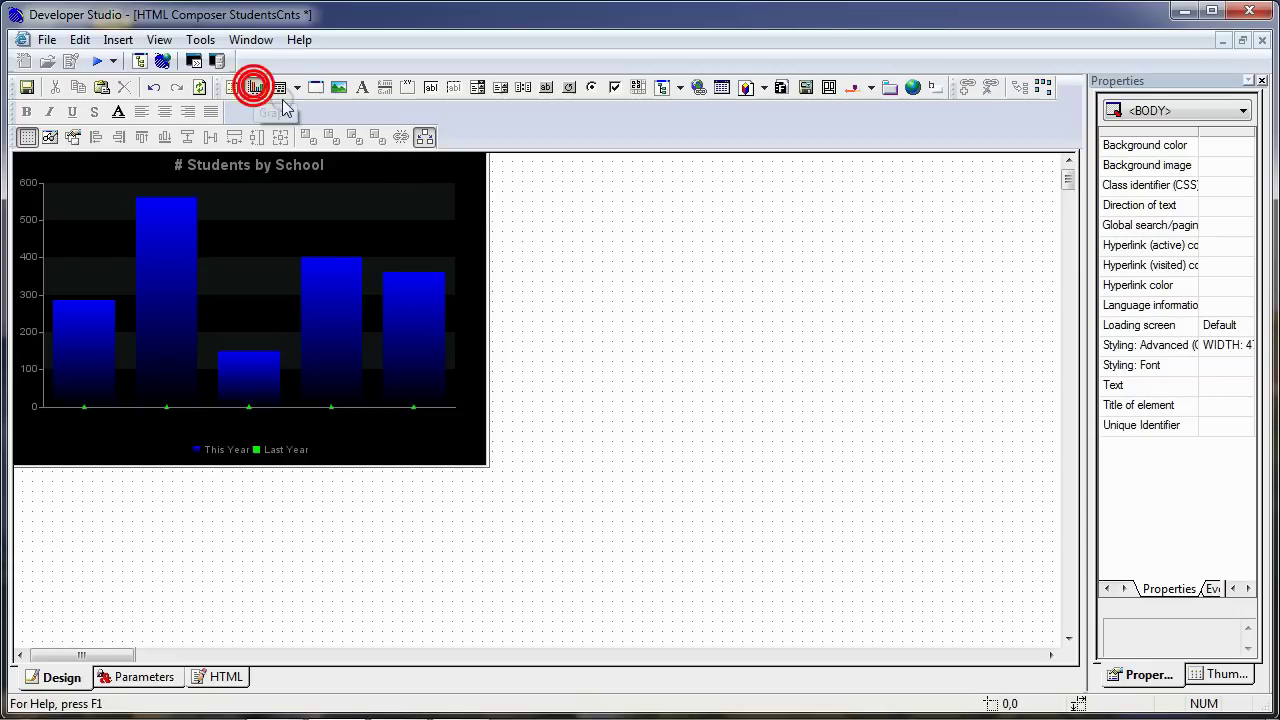
{"action": "left_click_drag", "start_coordinate": [496, 162], "coordinate": [913, 474]}
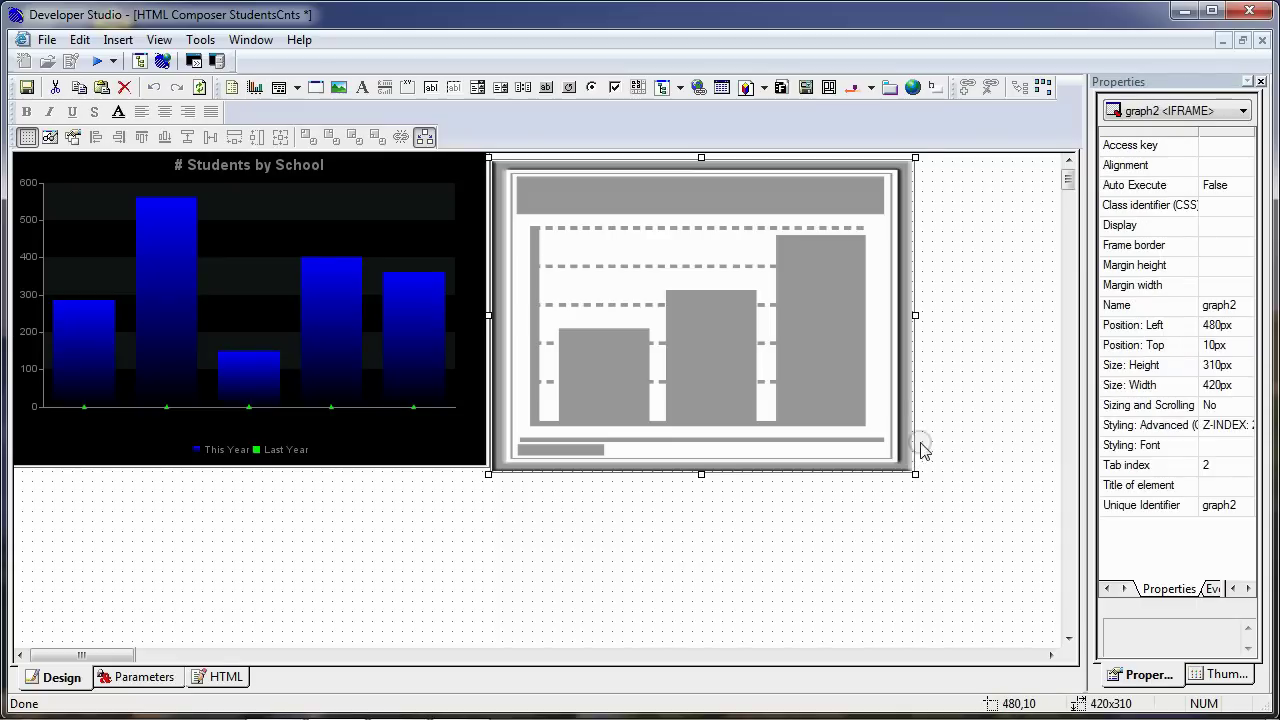
{"action": "left_click", "coordinate": [1236, 247]}
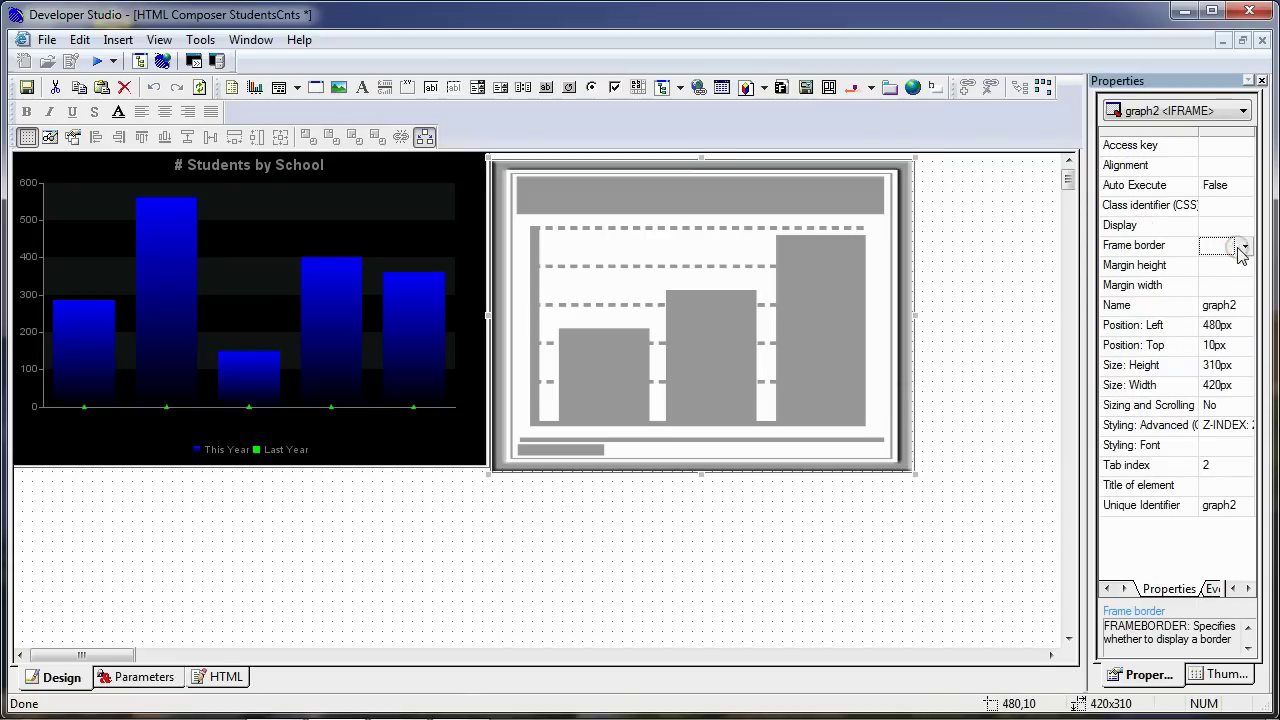
{"action": "left_click", "coordinate": [1221, 287]}
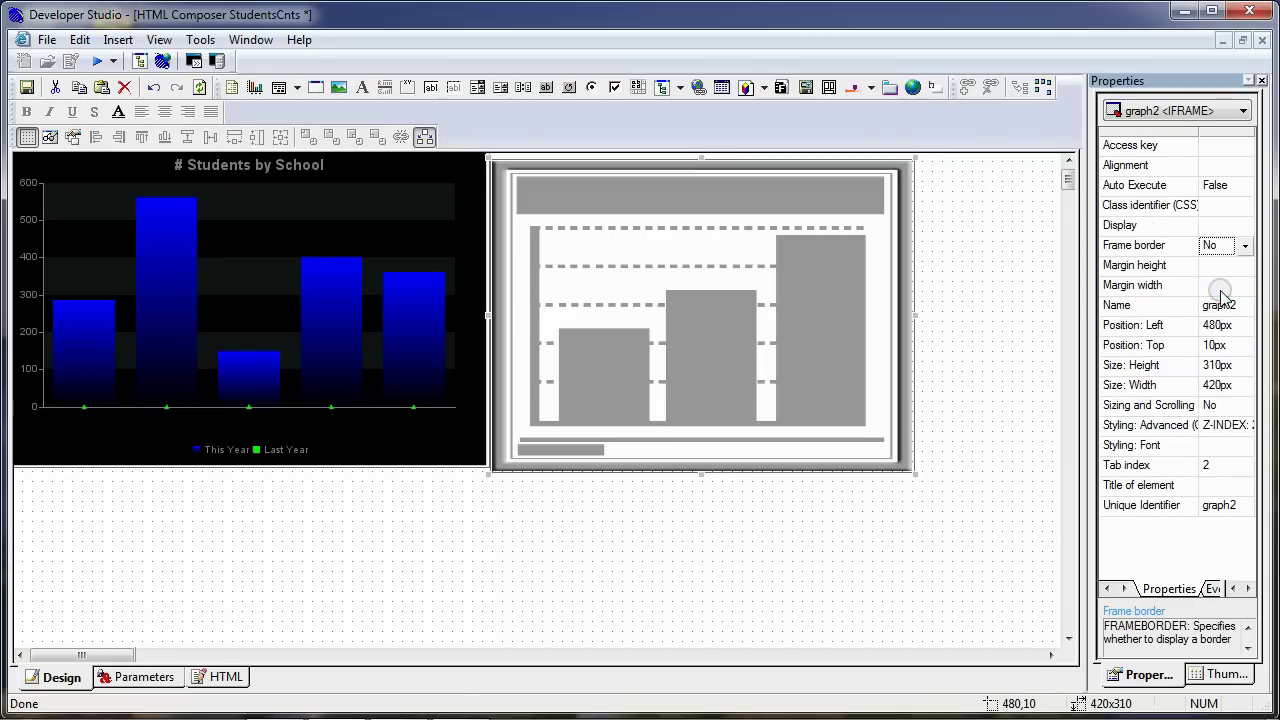
- Set the second graph's height to 315px and width to 475px
{"action": "left_click", "coordinate": [1221, 367]}
{"action": "left_click", "coordinate": [1220, 367]}
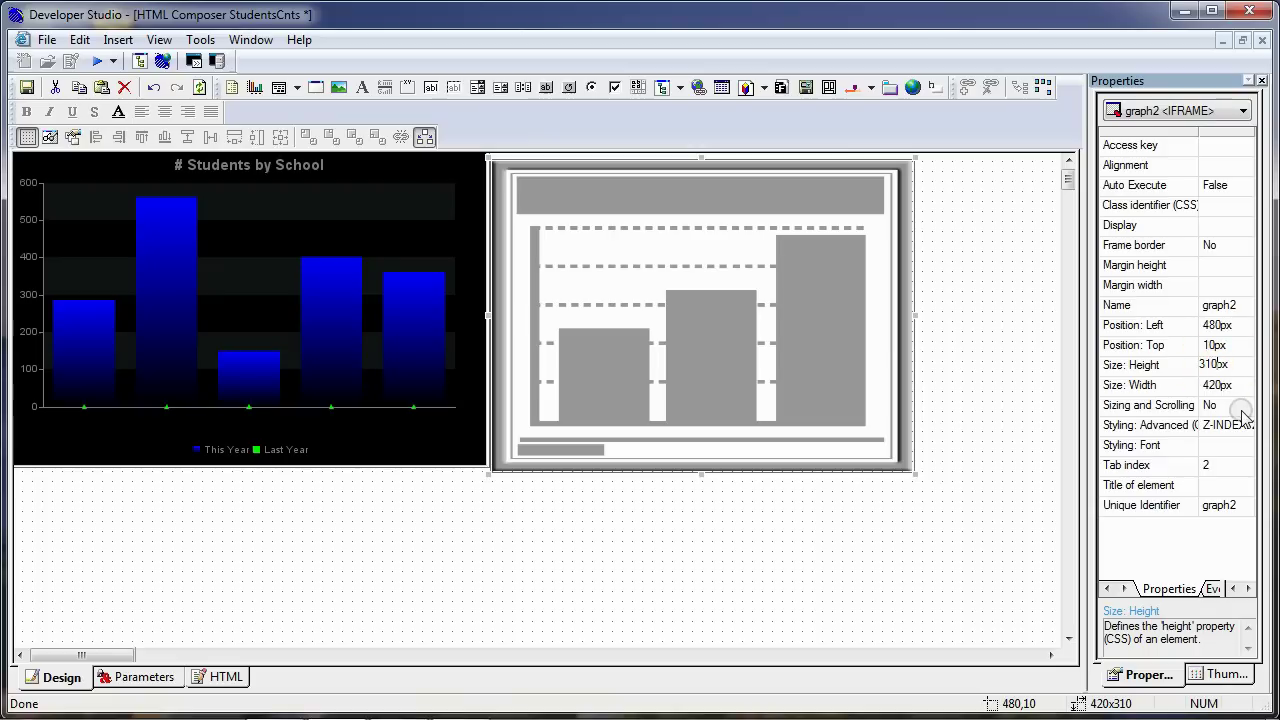
{"action": "key", "text": "Tab"}
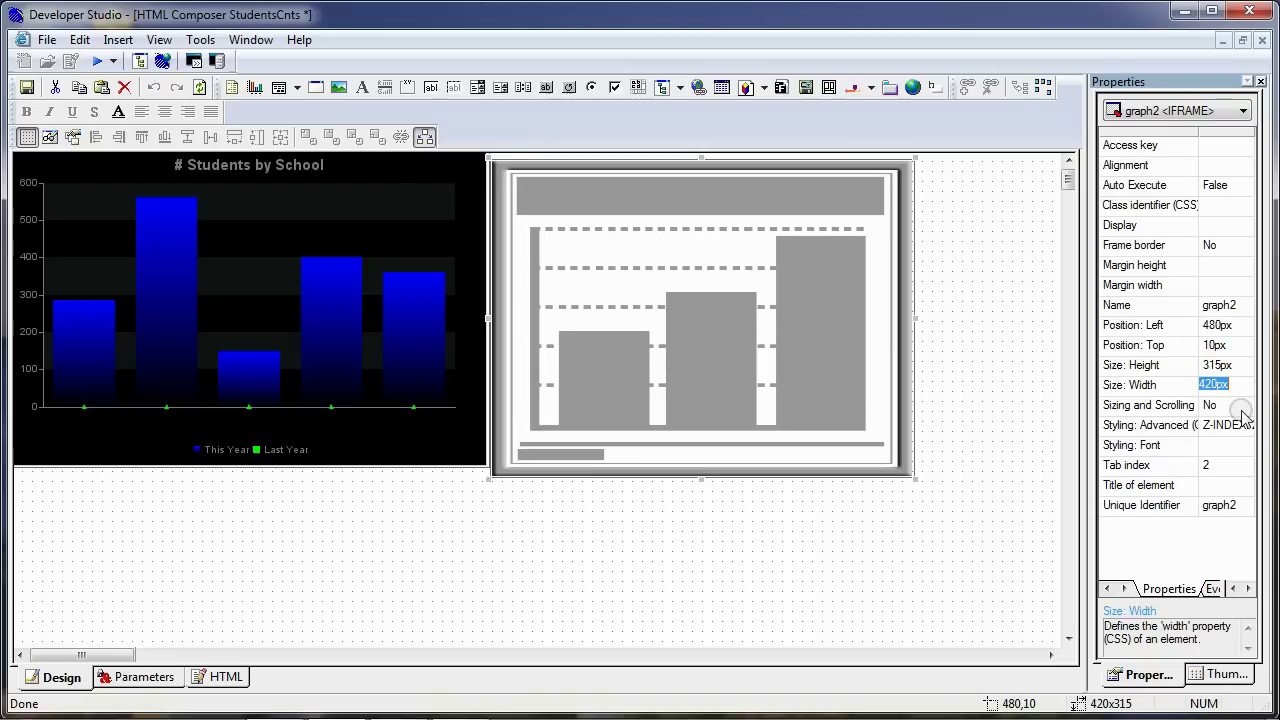
{"action": "left_click", "coordinate": [1228, 447]}
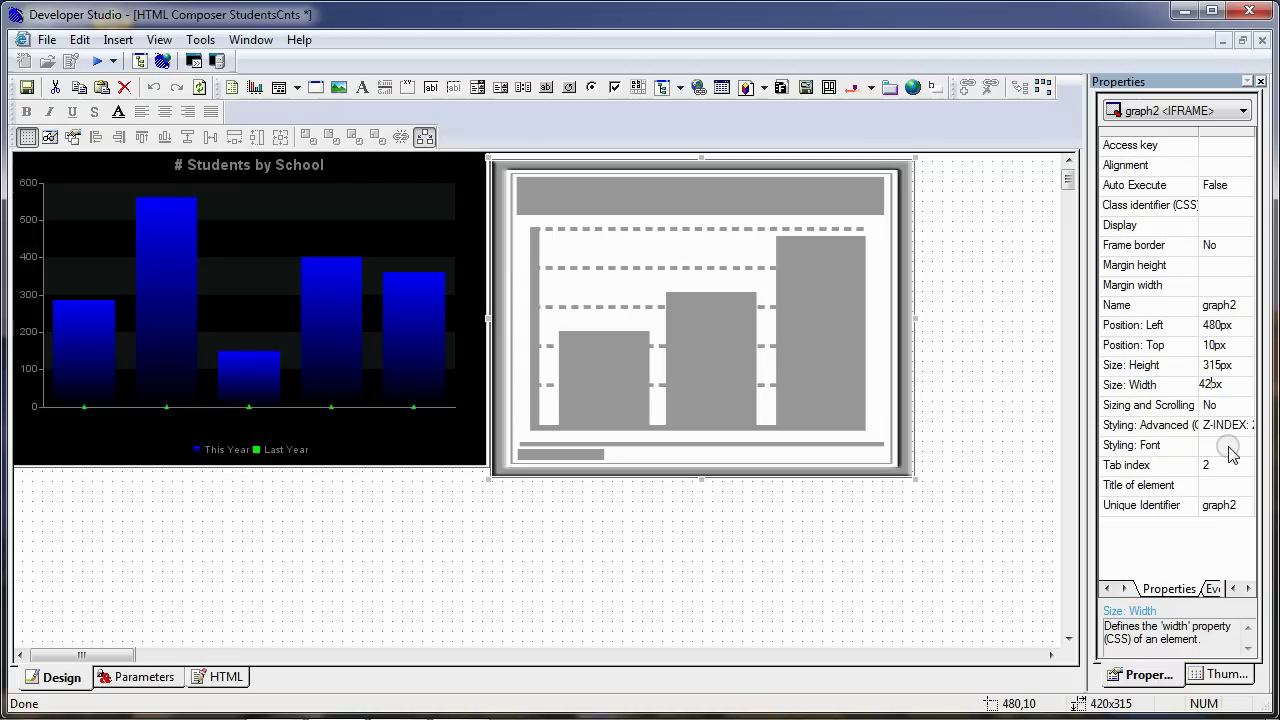
{"action": "type", "text": "475px"}
{"action": "key", "text": "Tab"}
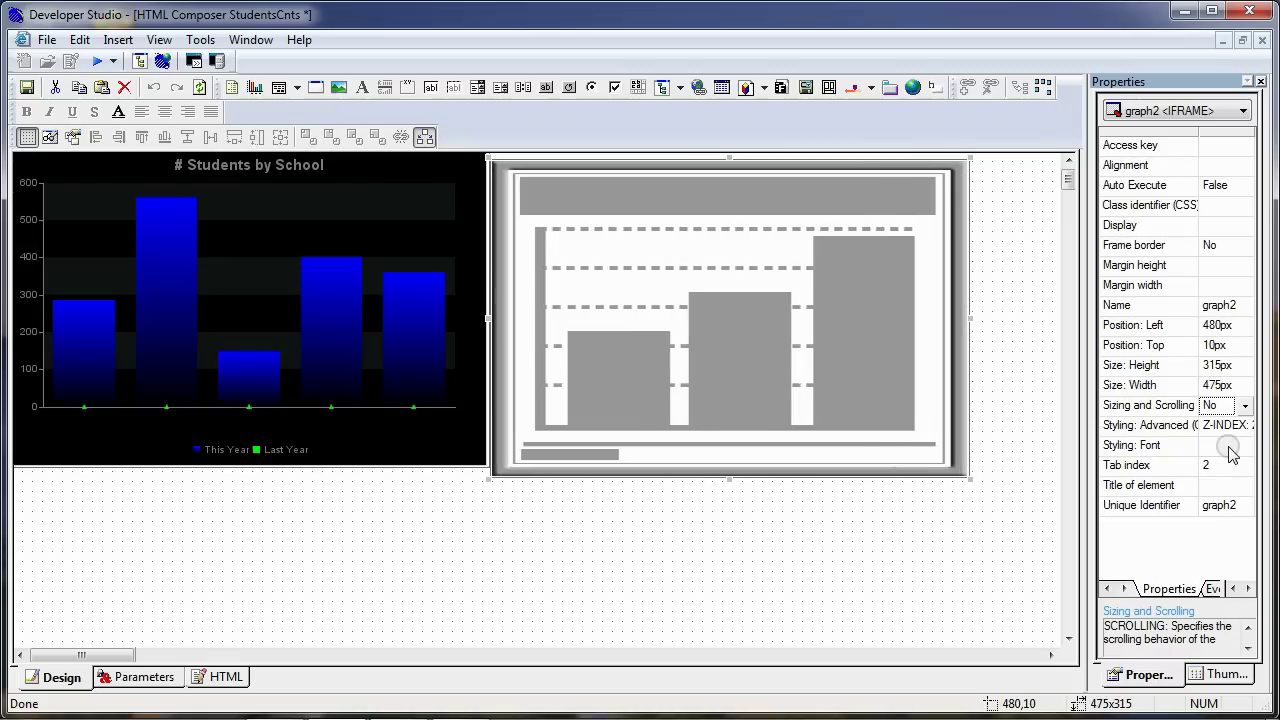
- Reference the existing procedure StudentCntsByDepartment in the second graph
{"action": "right_click", "coordinate": [766, 262]}
{"action": "left_click", "coordinate": [843, 350]}
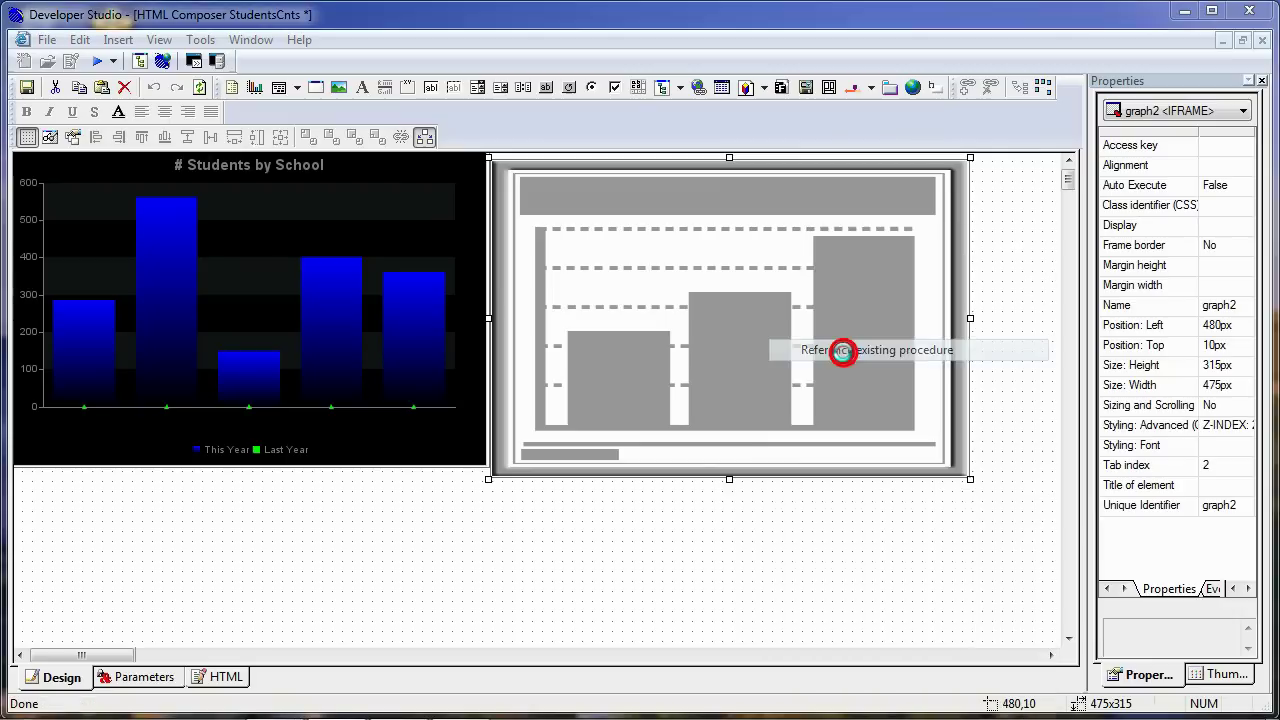
{"action": "left_click", "coordinate": [555, 311]}
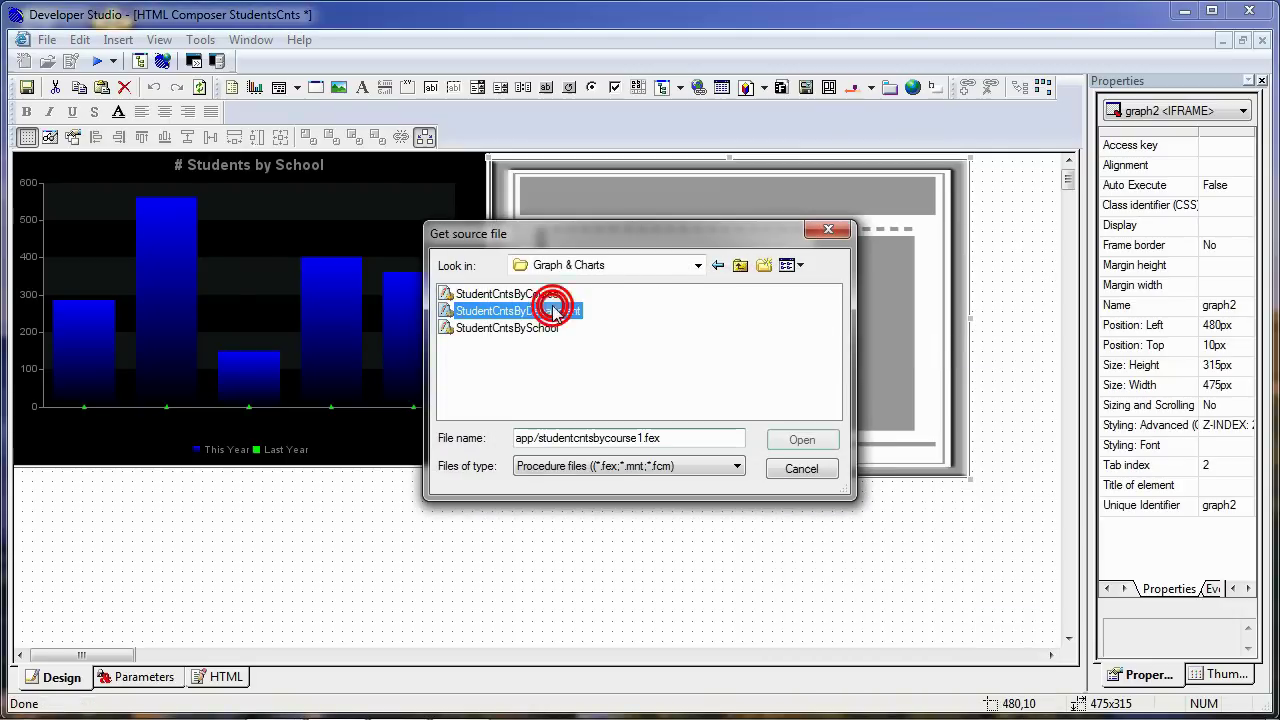
{"action": "left_click", "coordinate": [818, 443]}
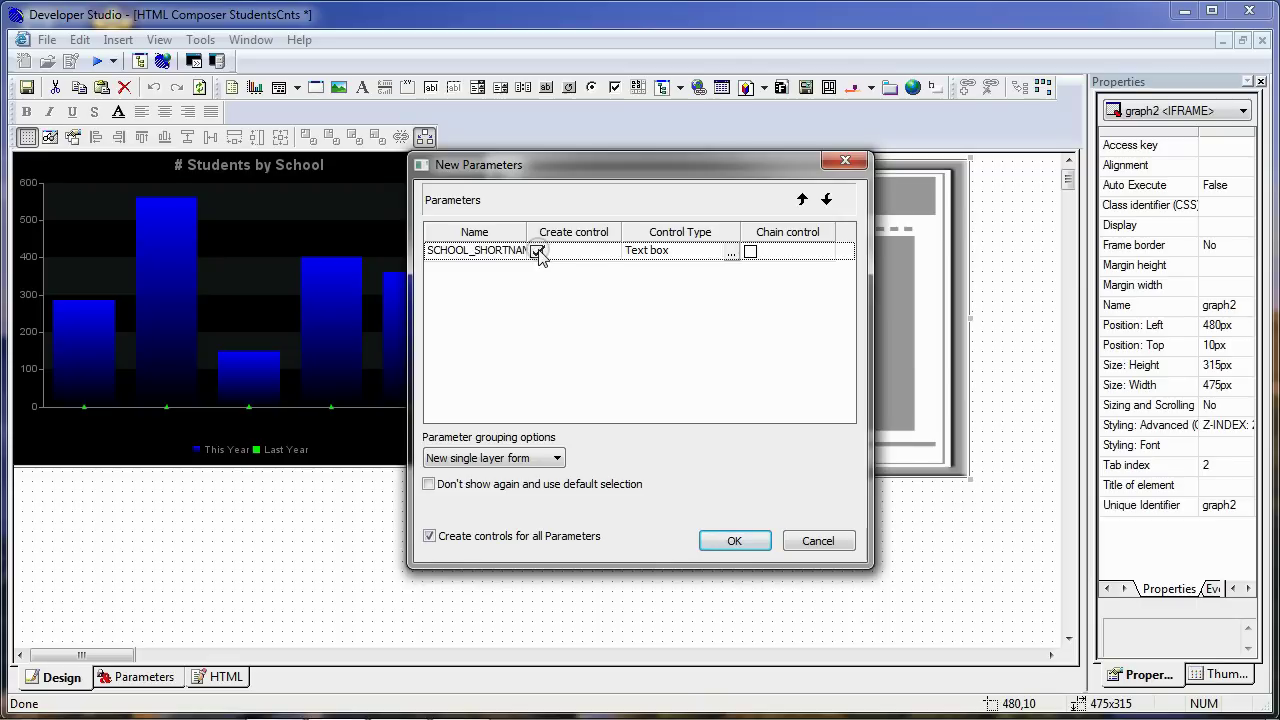
- Create the school short name parameter as a new Hidden control with the grouping option Do not create a form
{"action": "left_click", "coordinate": [725, 263]}
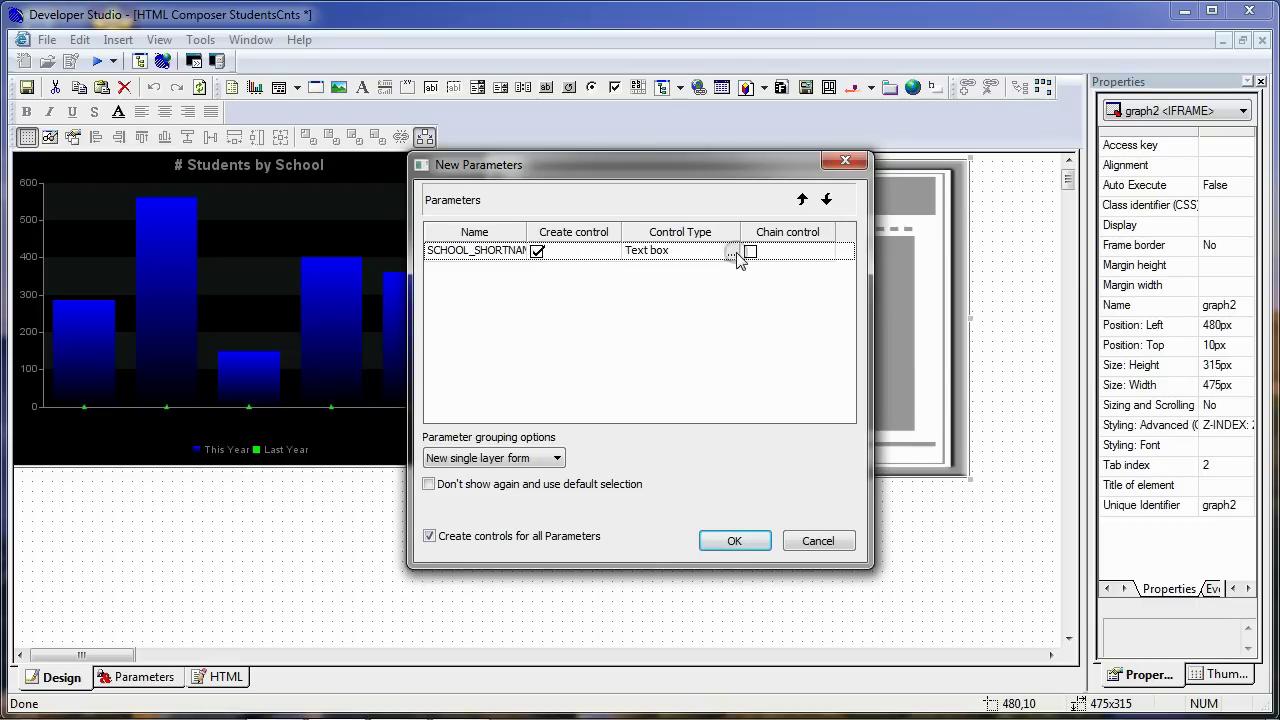
{"action": "left_click", "coordinate": [733, 255]}
{"action": "left_click", "coordinate": [772, 334]}
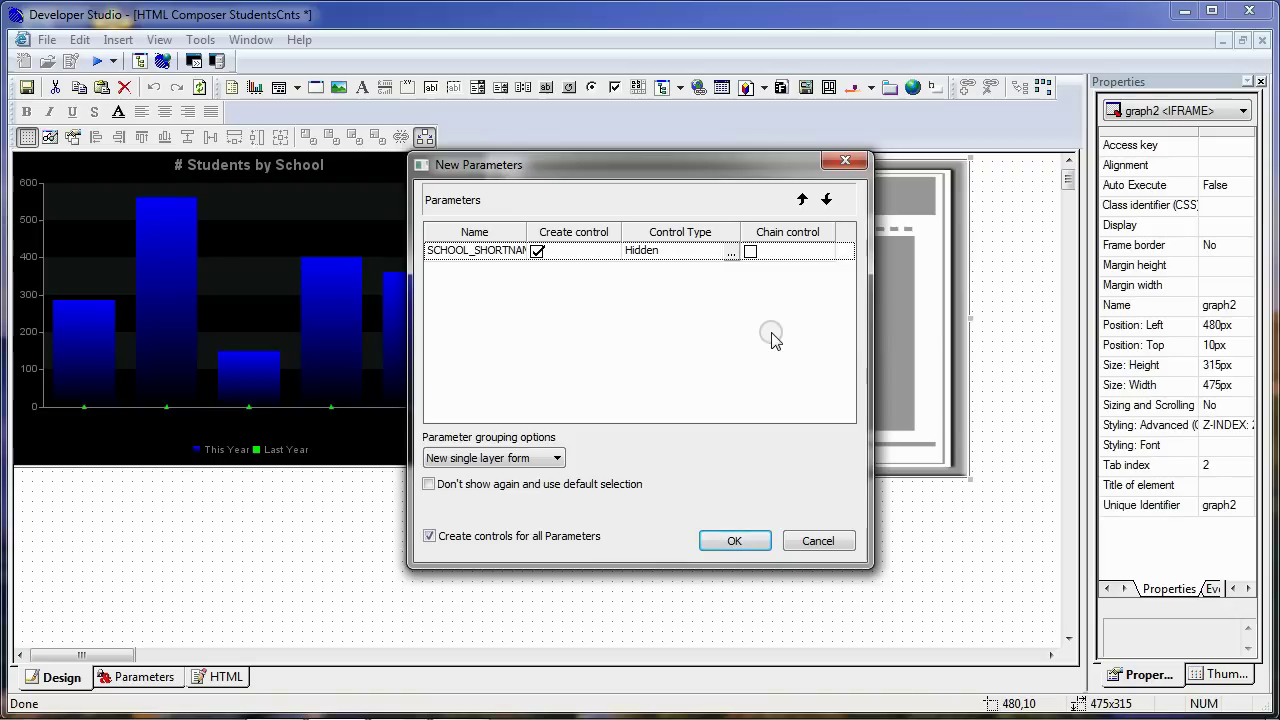
{"action": "left_click", "coordinate": [565, 460]}
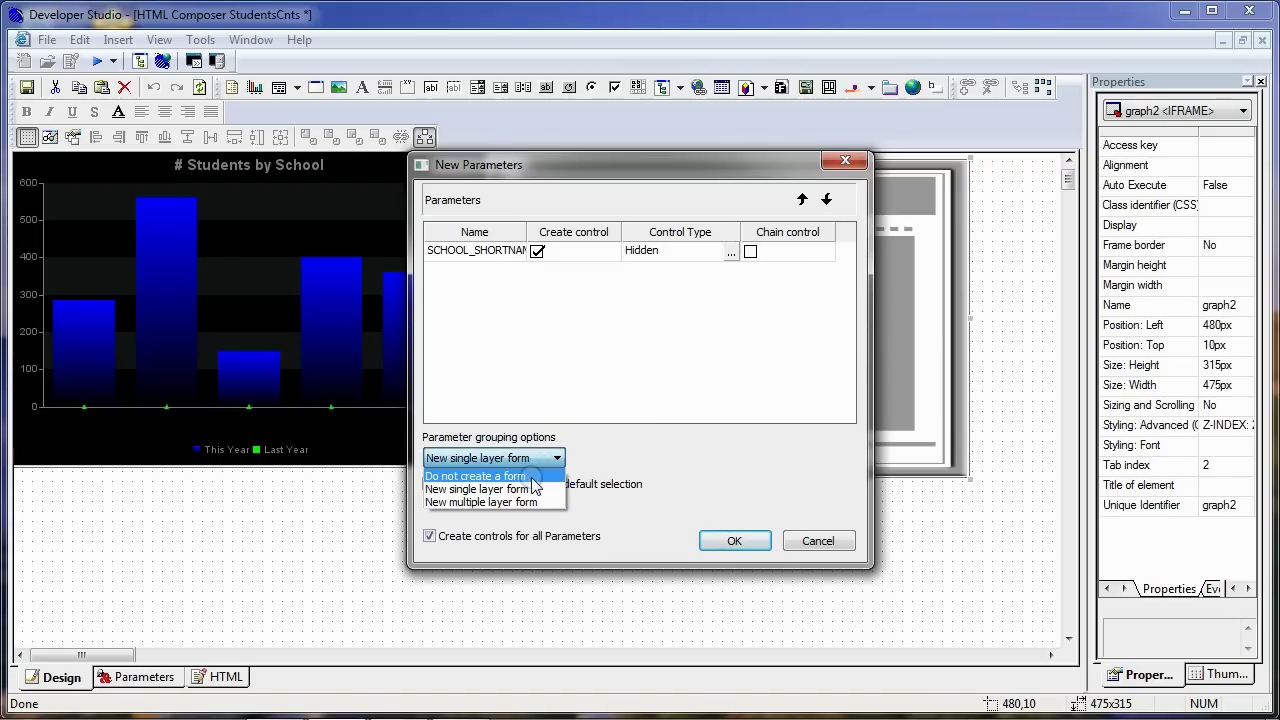
{"action": "left_click", "coordinate": [530, 477]}
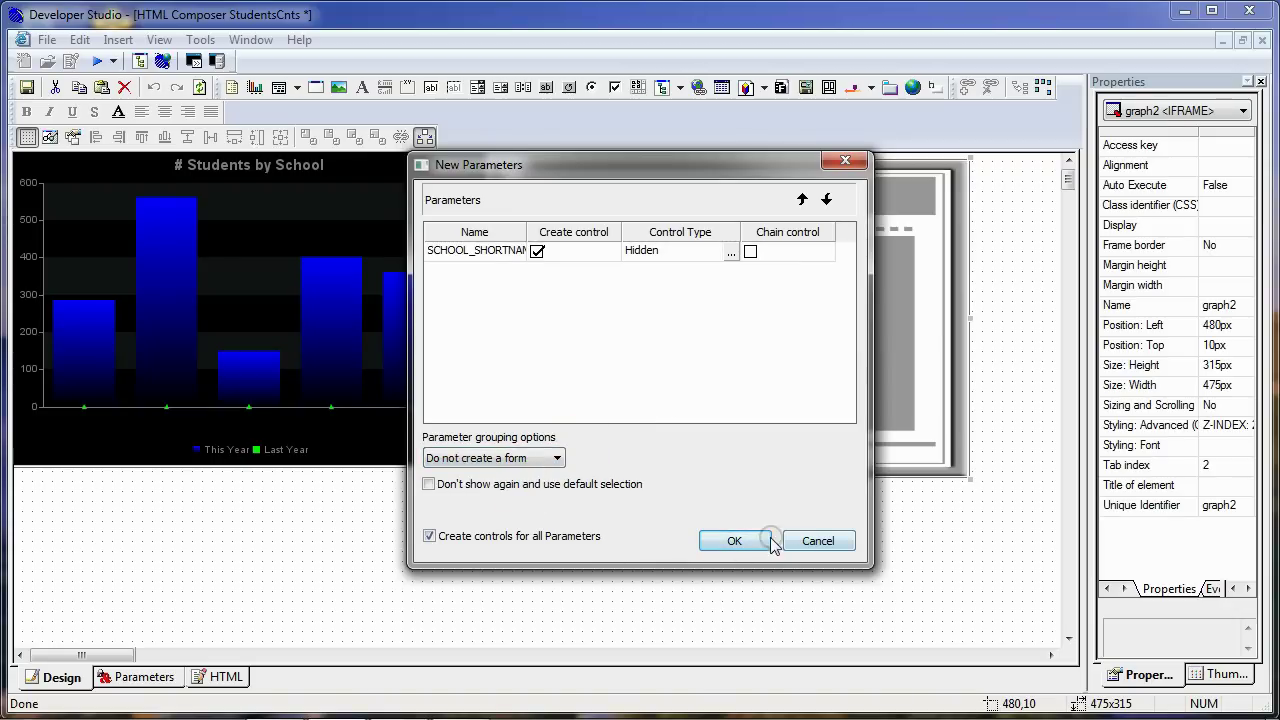
{"action": "left_click", "coordinate": [735, 541]}
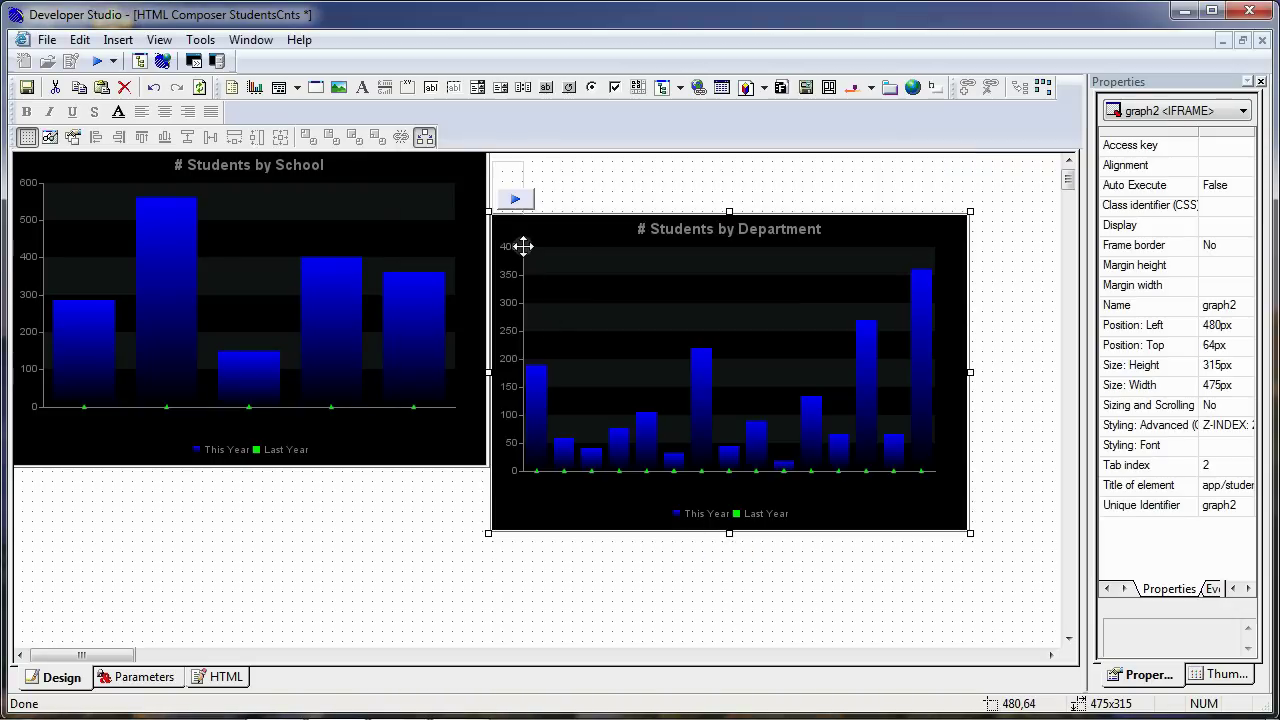
- Move the department graph's run-button panel into the blank area beside the graphs and place the department graph at 470,0 against the school graph
{"action": "left_click", "coordinate": [517, 168]}
{"action": "left_click_drag", "start_coordinate": [517, 168], "coordinate": [1040, 272]}
{"action": "left_click_drag", "start_coordinate": [899, 227], "coordinate": [892, 148]}
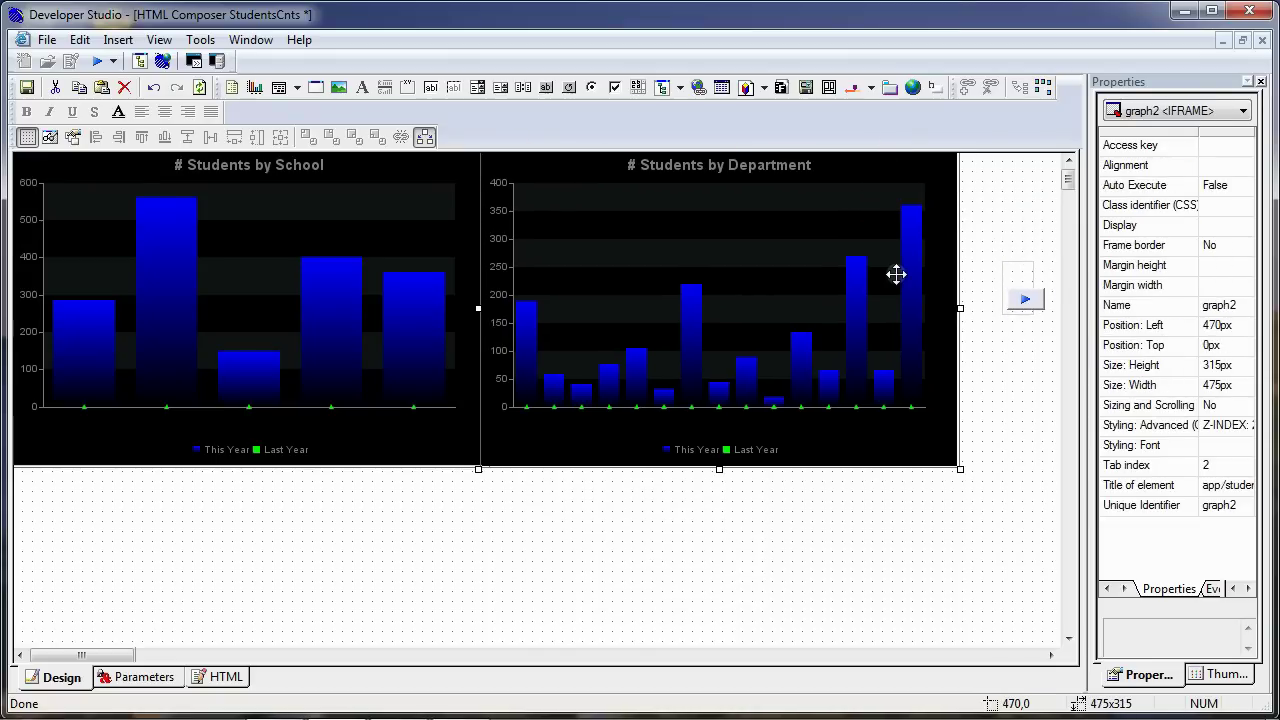
- Set the department graph's Auto Execute property to True
{"action": "left_click", "coordinate": [1246, 187]}
{"action": "left_click", "coordinate": [1246, 187]}
{"action": "left_click", "coordinate": [1224, 221]}
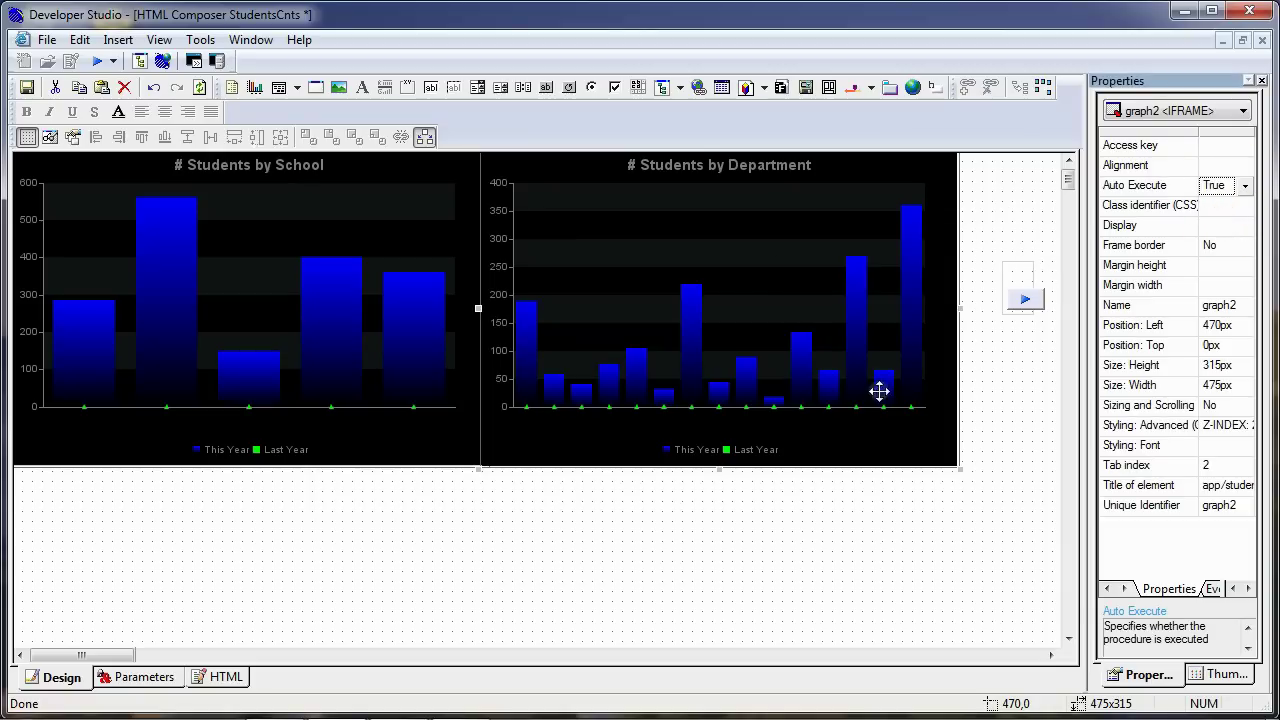
- Draw a third graph about 940 by 150 px beneath the school and department graphs
{"action": "left_click", "coordinate": [816, 535]}
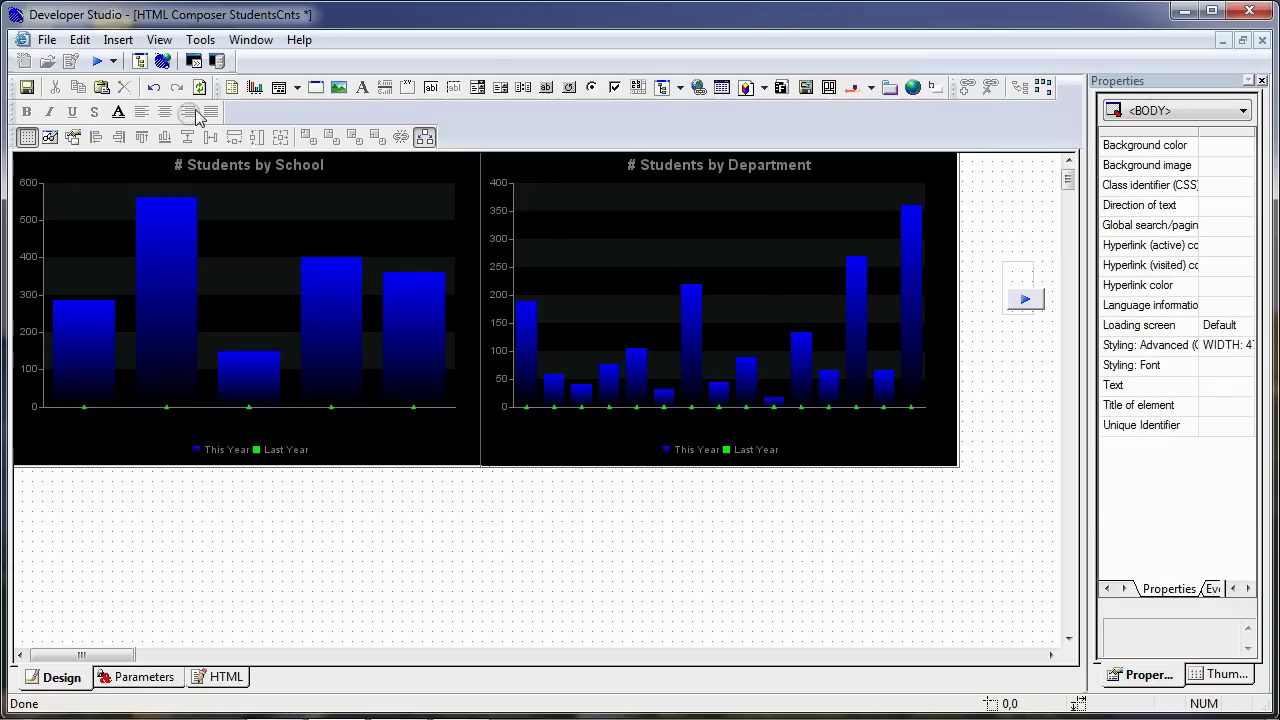
{"action": "left_click", "coordinate": [255, 87]}
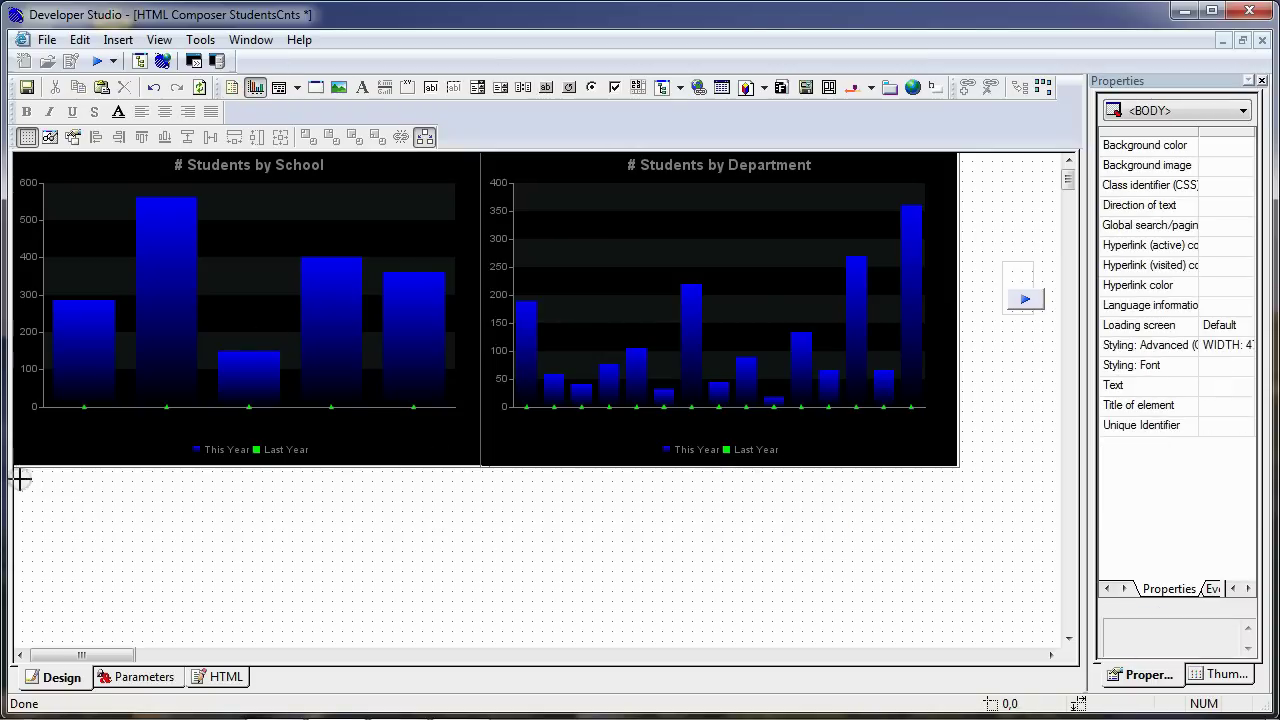
{"action": "left_click_drag", "start_coordinate": [22, 480], "coordinate": [960, 625]}
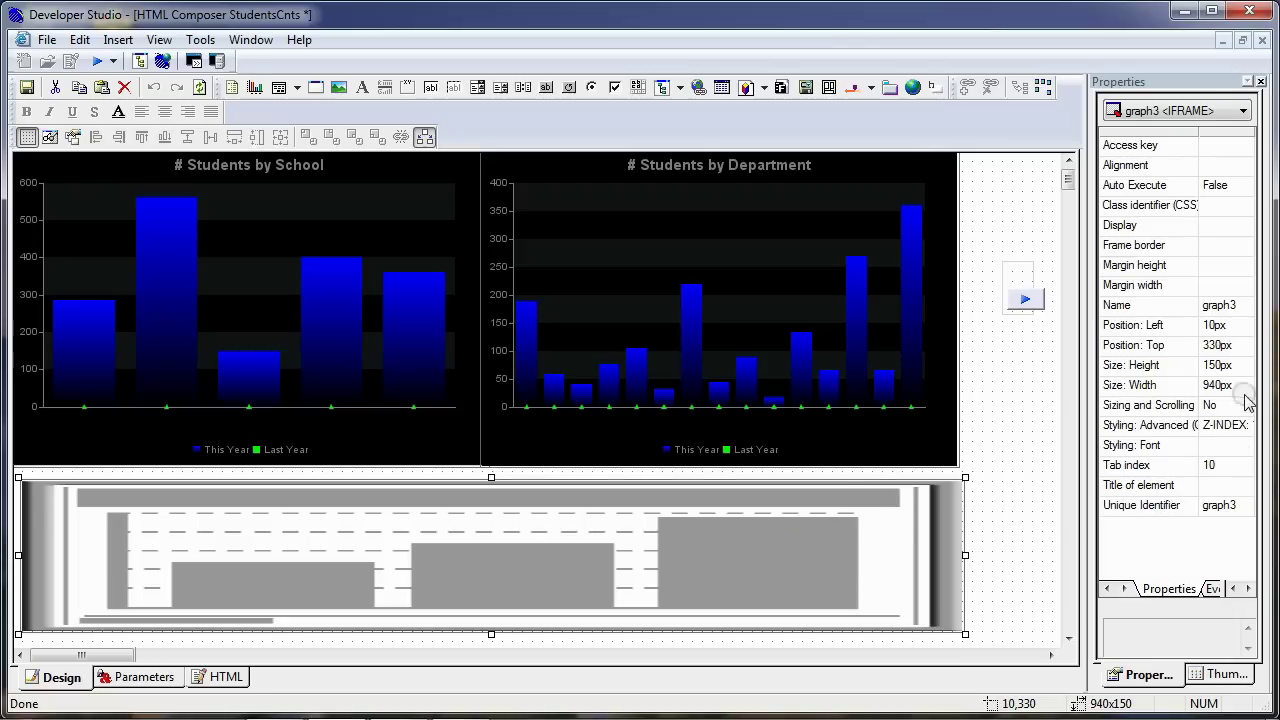
- Set the third graph's height to 315px and width to 950px
{"action": "left_click", "coordinate": [1225, 345]}
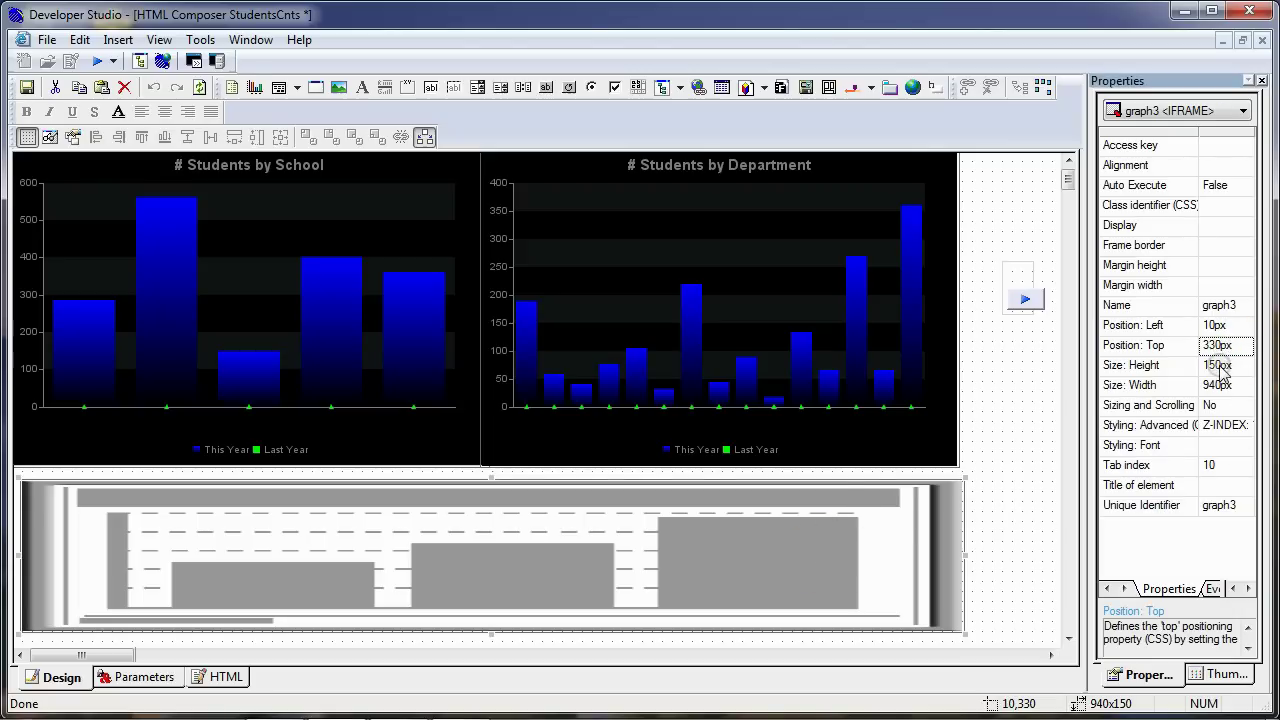
{"action": "left_click", "coordinate": [1215, 365]}
{"action": "left_click", "coordinate": [1213, 366]}
{"action": "key", "text": "BackSpace"}
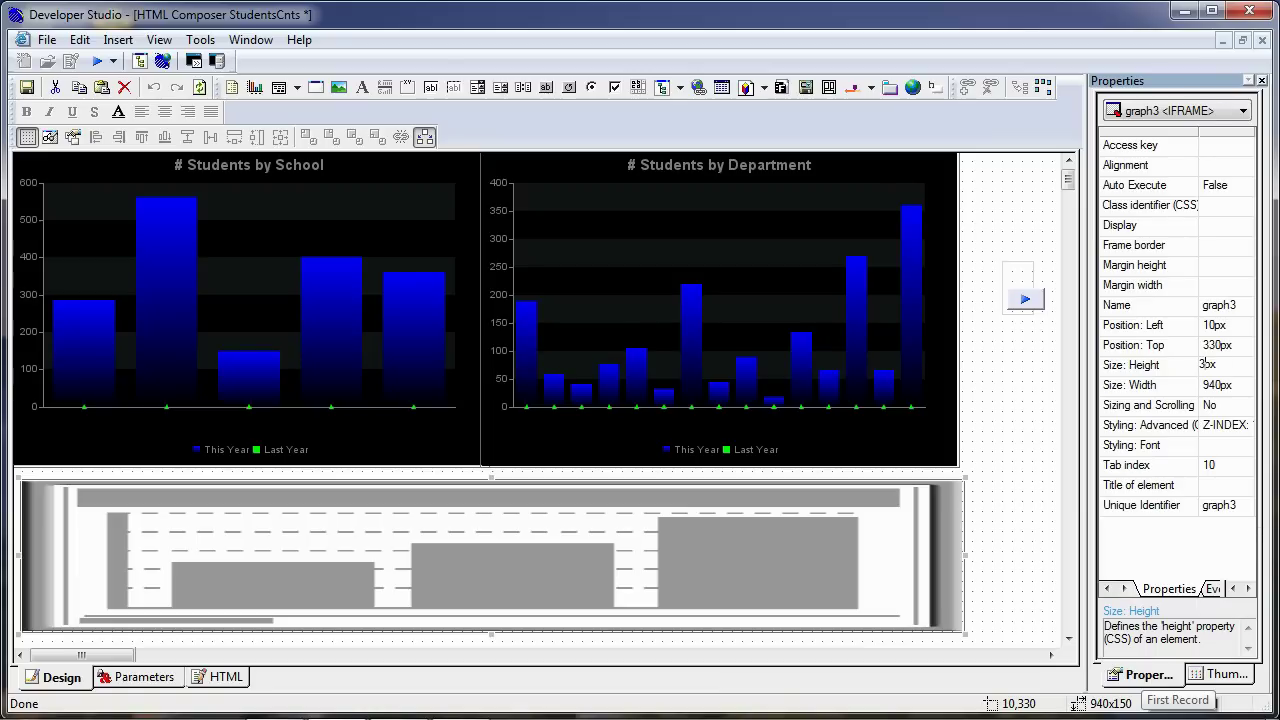
{"action": "key", "text": "Return"}
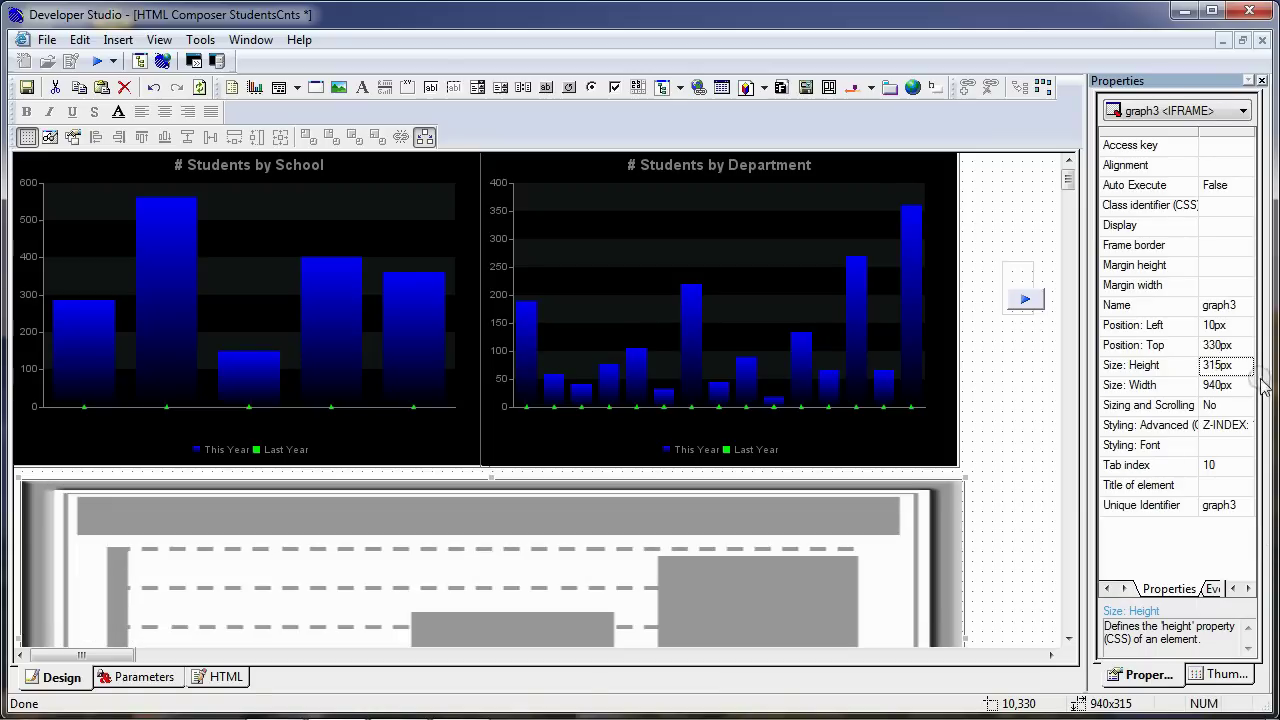
{"action": "left_click", "coordinate": [1213, 385]}
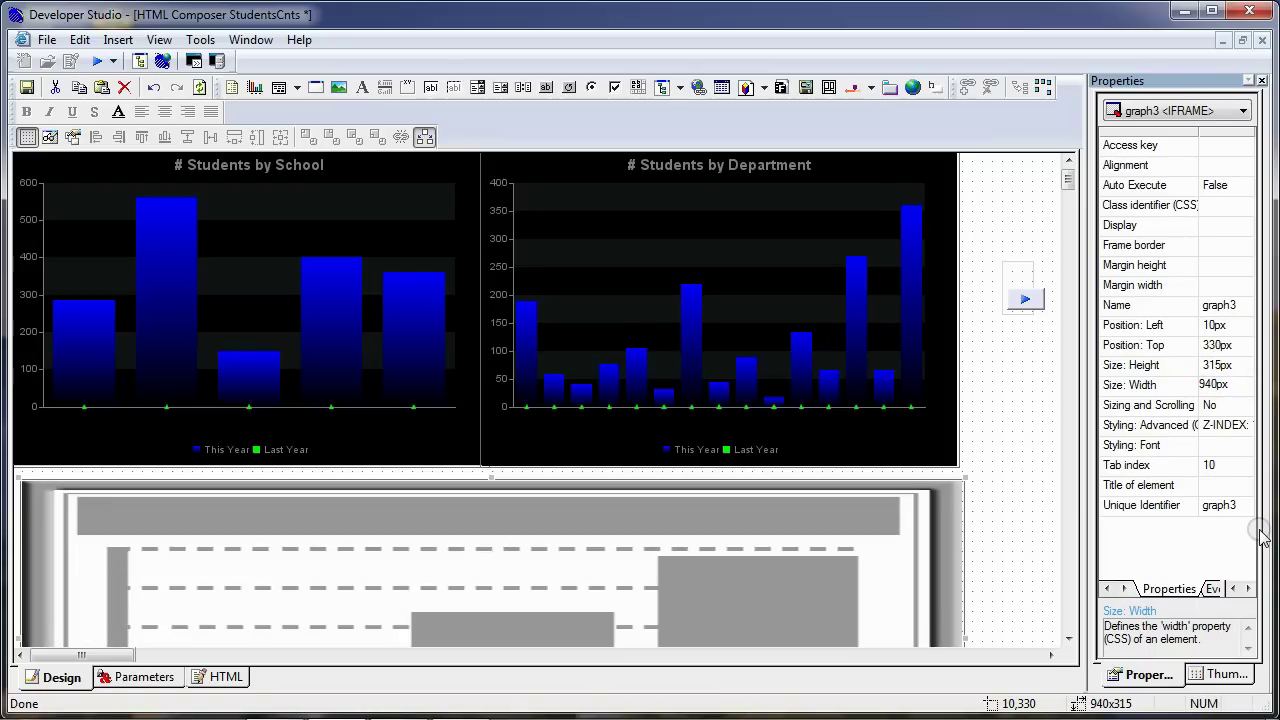
{"action": "type", "text": "5"}
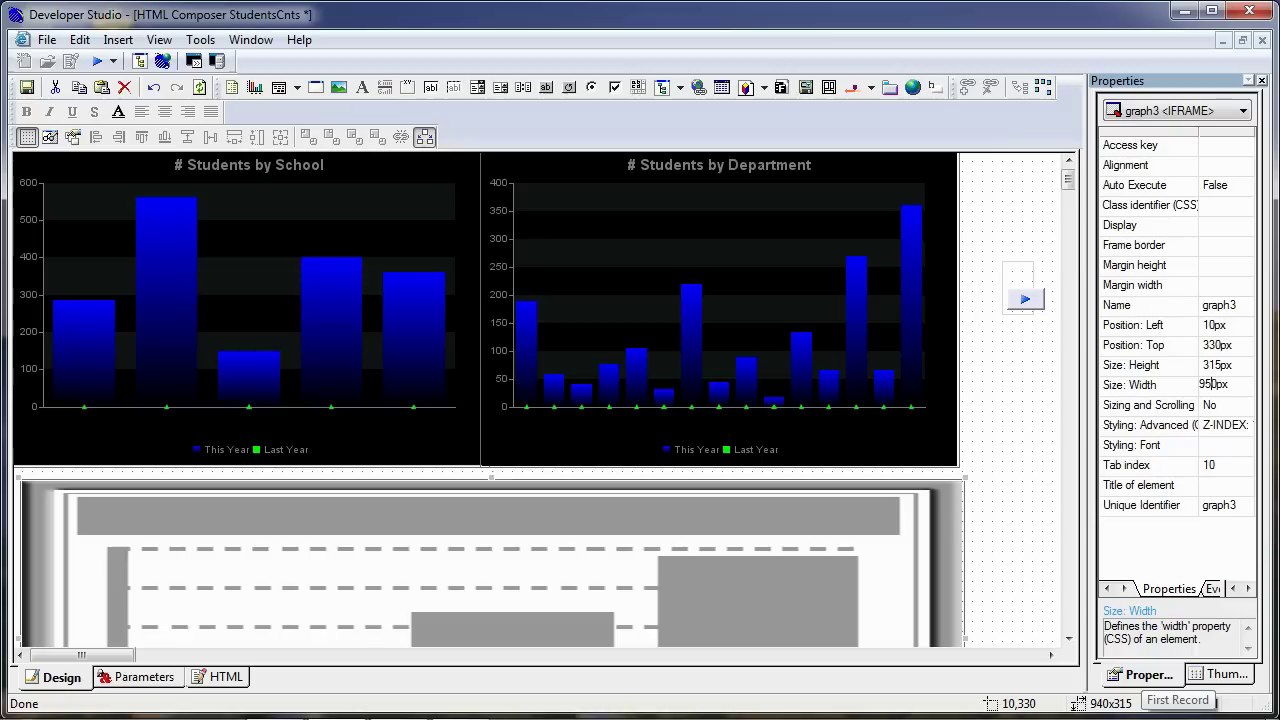
{"action": "left_click", "coordinate": [1262, 535]}
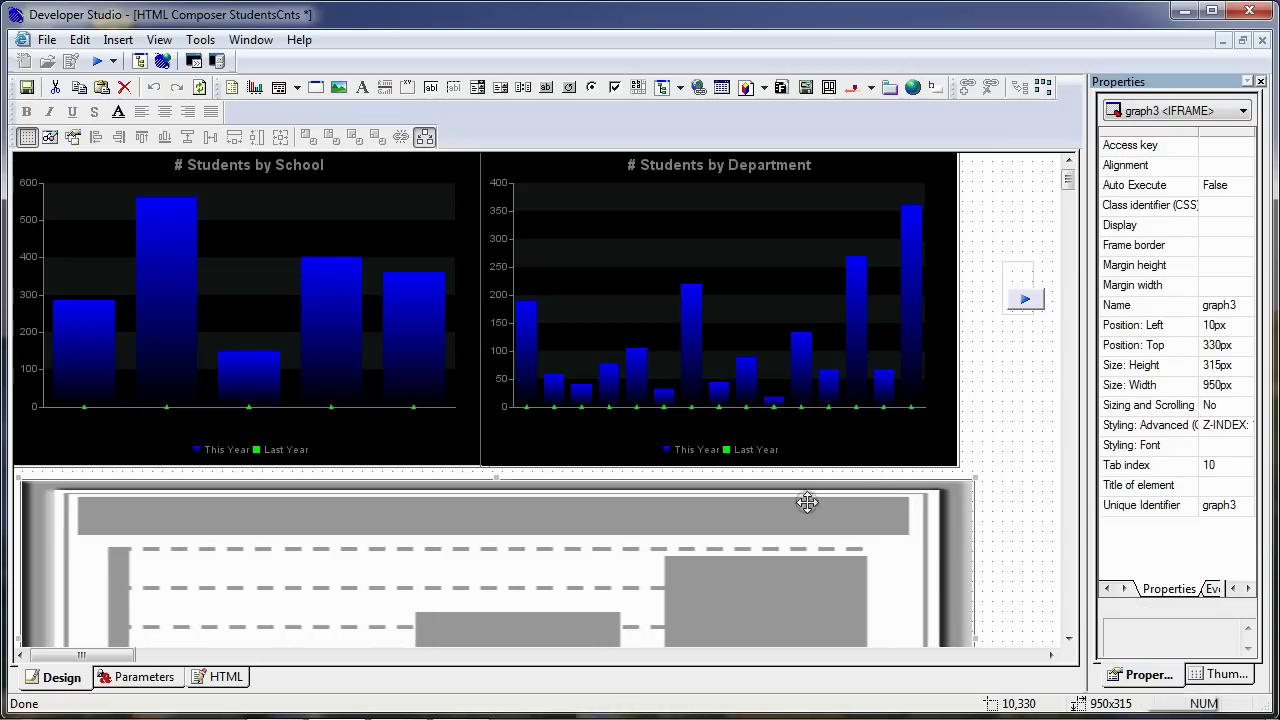
- Reference the existing procedure StudentCntsByCourse in the third graph
{"action": "right_click", "coordinate": [766, 508]}
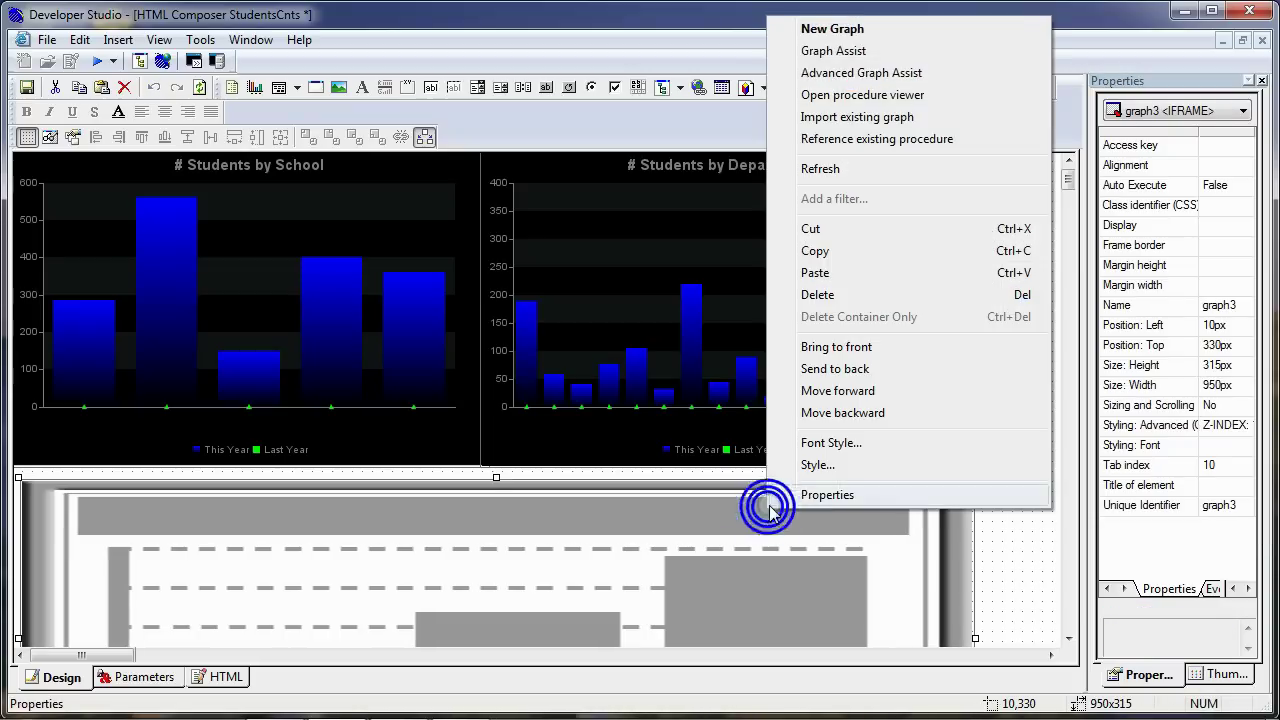
{"action": "left_click", "coordinate": [886, 138]}
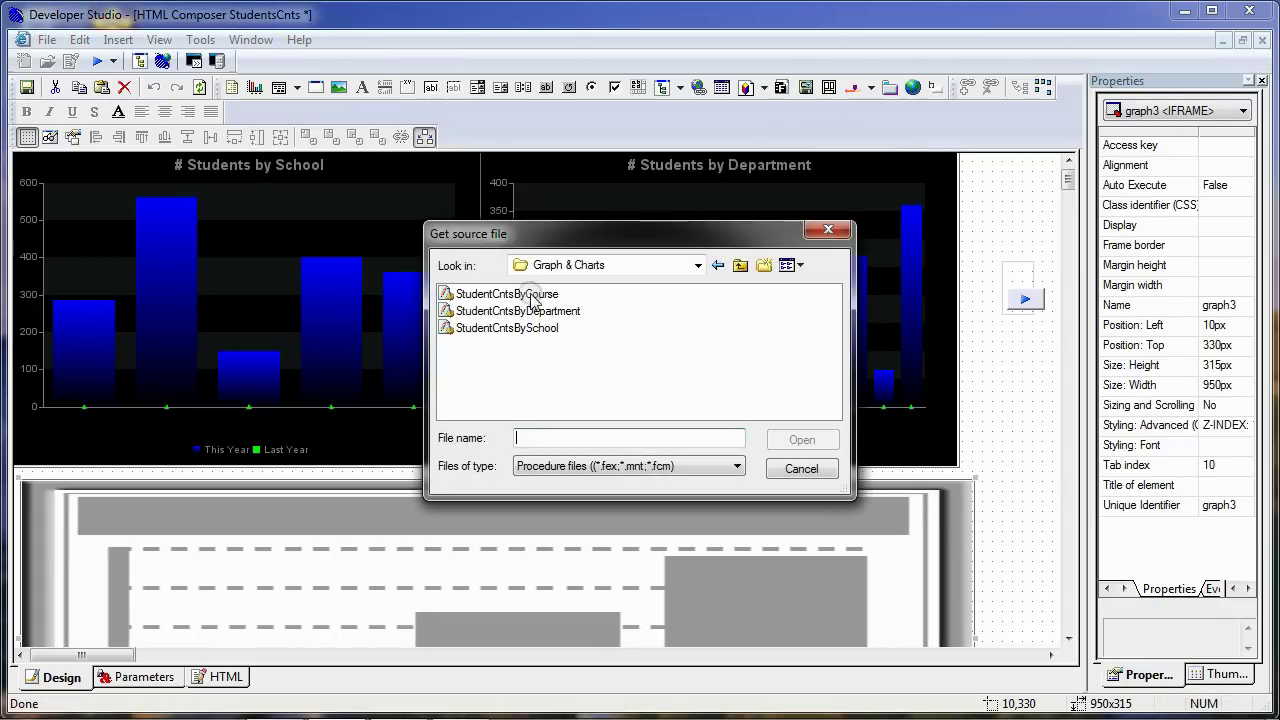
{"action": "left_click", "coordinate": [530, 296]}
{"action": "left_click", "coordinate": [802, 440]}
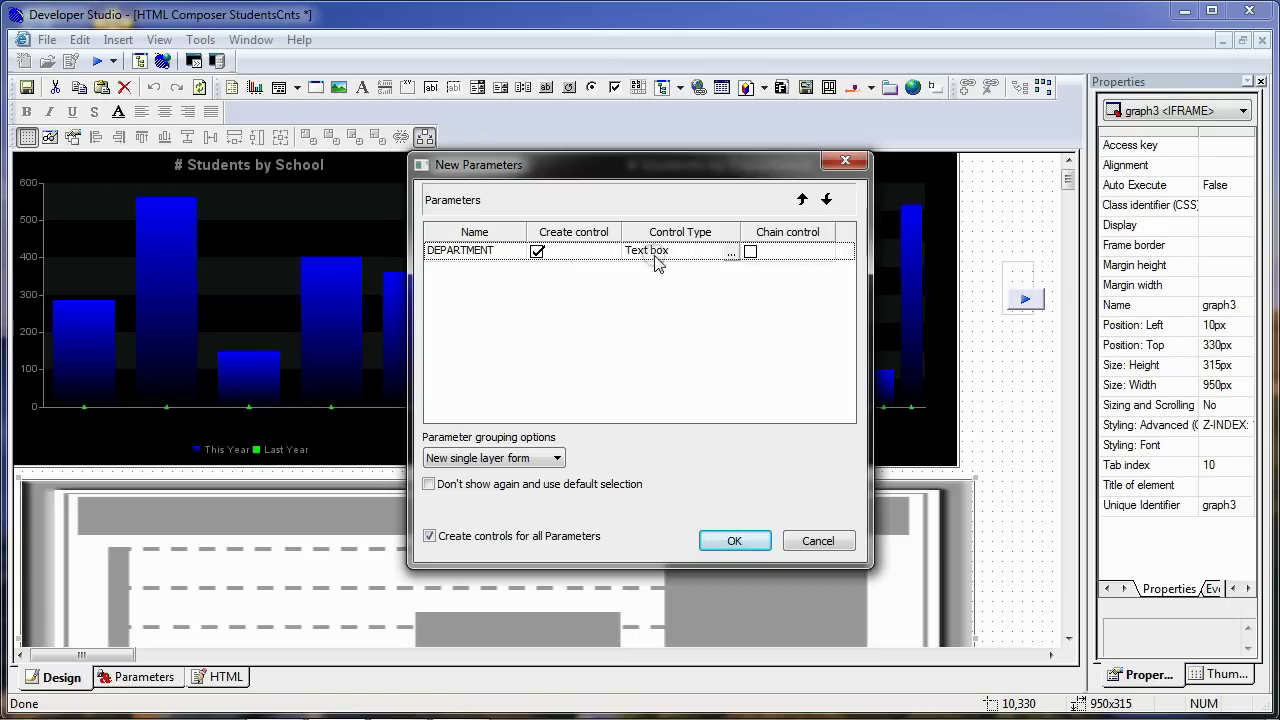
- Create the DEPARTMENT parameter as a new Hidden control with the grouping option Do not create a form
{"action": "left_click", "coordinate": [731, 253]}
{"action": "left_click", "coordinate": [730, 254]}
{"action": "left_click", "coordinate": [729, 256]}
{"action": "left_click", "coordinate": [874, 268]}
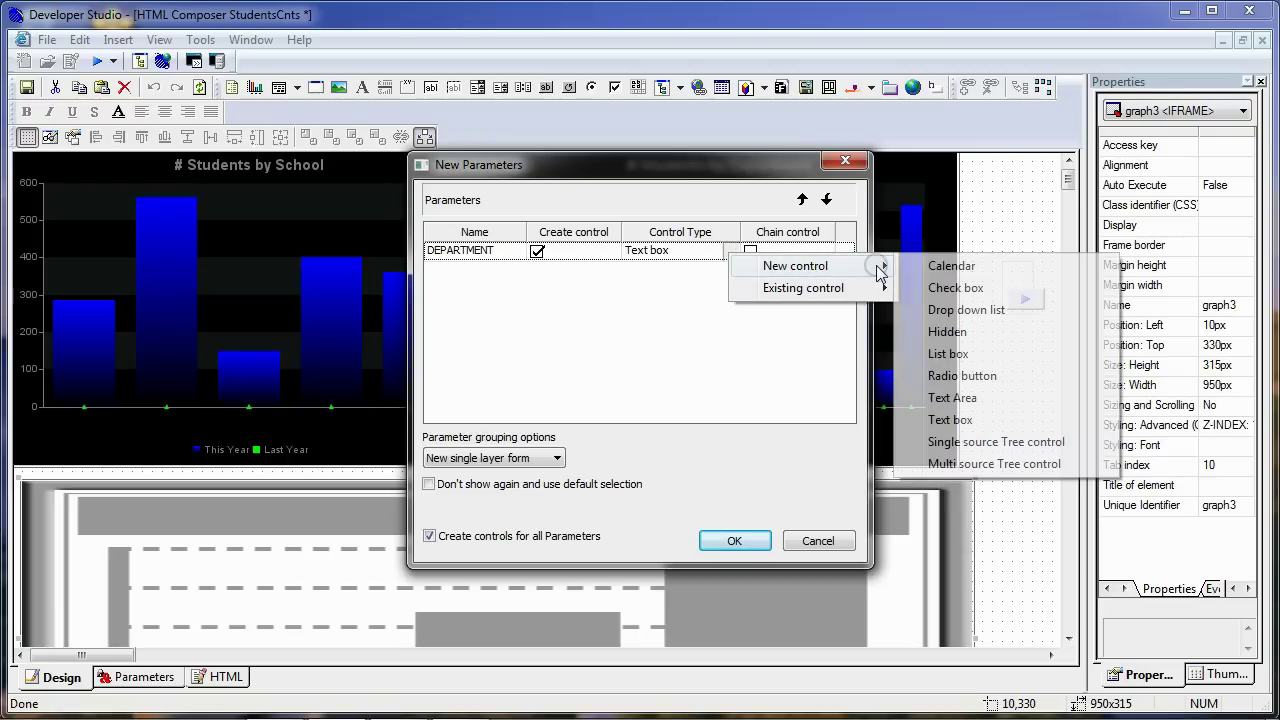
{"action": "left_click", "coordinate": [950, 332]}
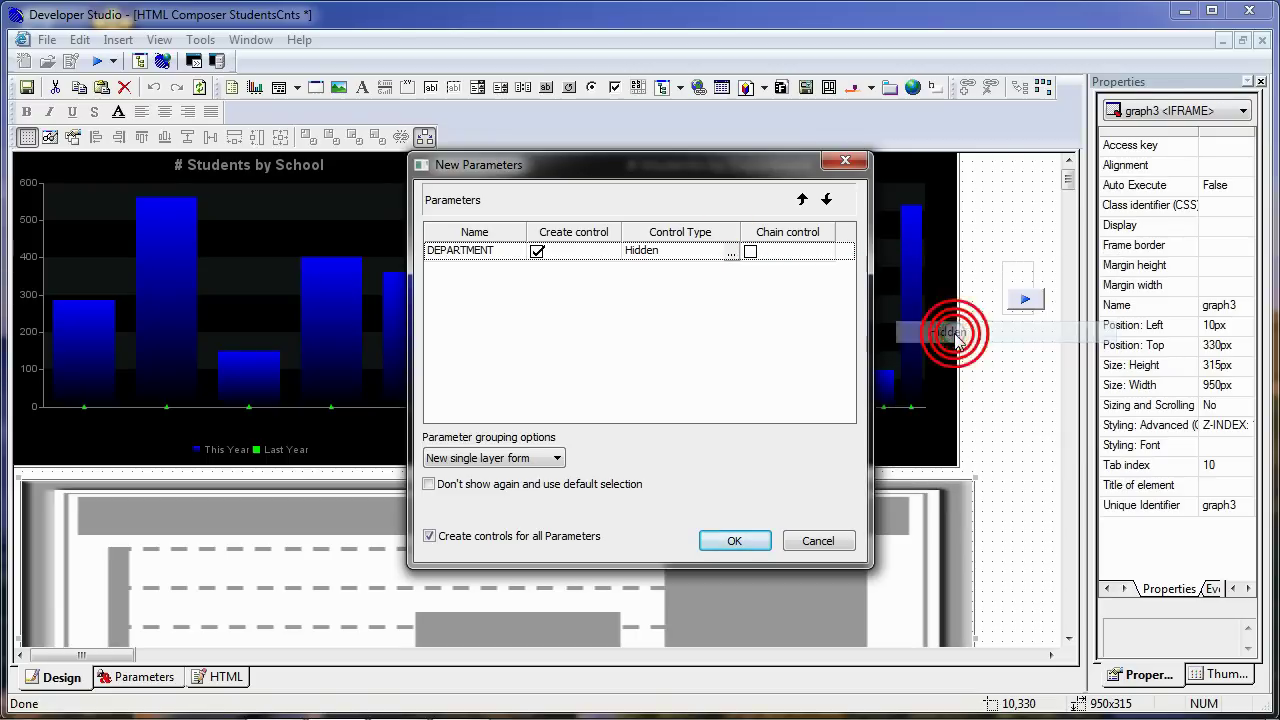
{"action": "left_click", "coordinate": [555, 458]}
{"action": "left_click", "coordinate": [510, 477]}
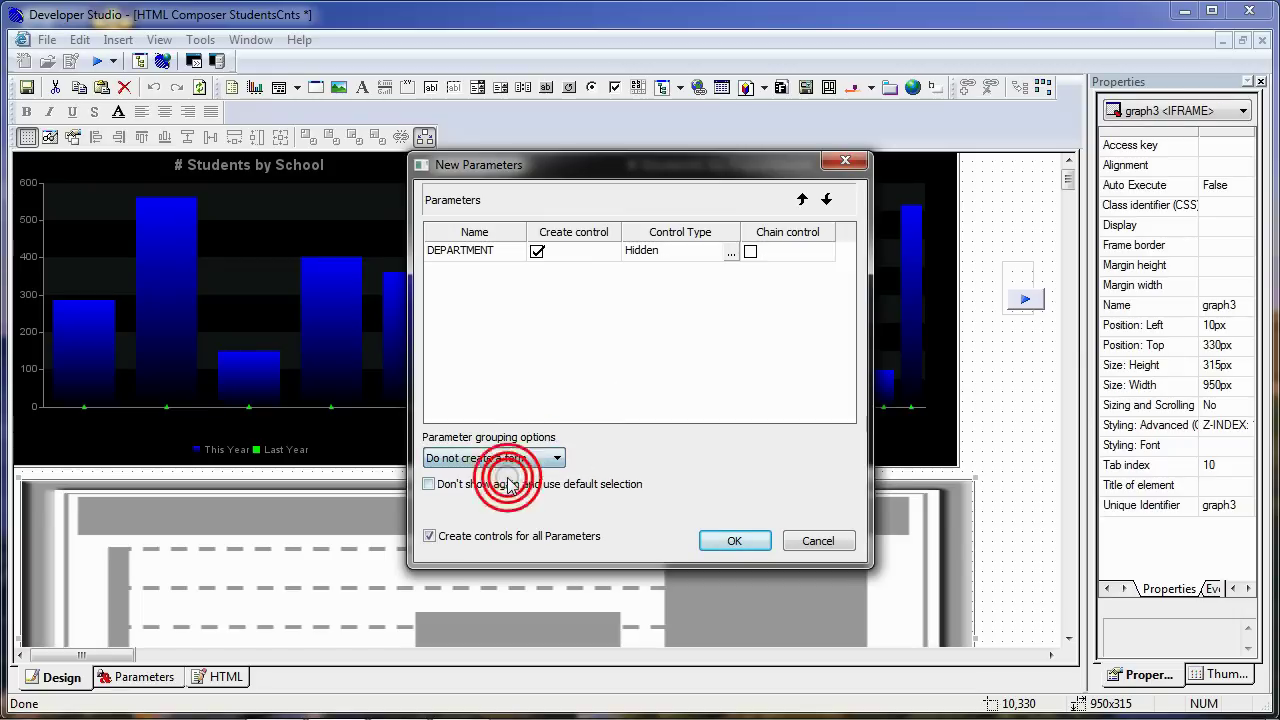
{"action": "left_click", "coordinate": [745, 545]}
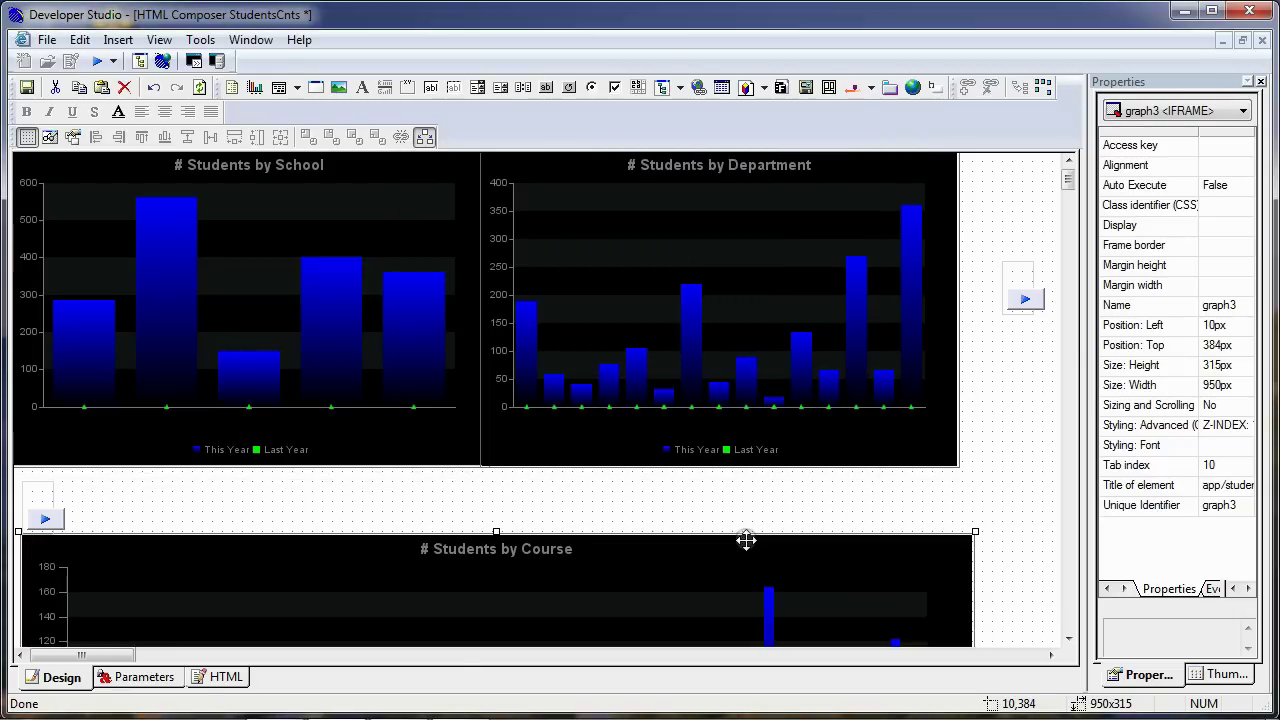
- Move the course graph's run-button panel below the other panel and place the course graph at 0,320 beneath the two upper graphs
{"action": "left_click_drag", "start_coordinate": [37, 505], "coordinate": [1017, 333]}
{"action": "left_click_drag", "start_coordinate": [763, 549], "coordinate": [752, 468]}
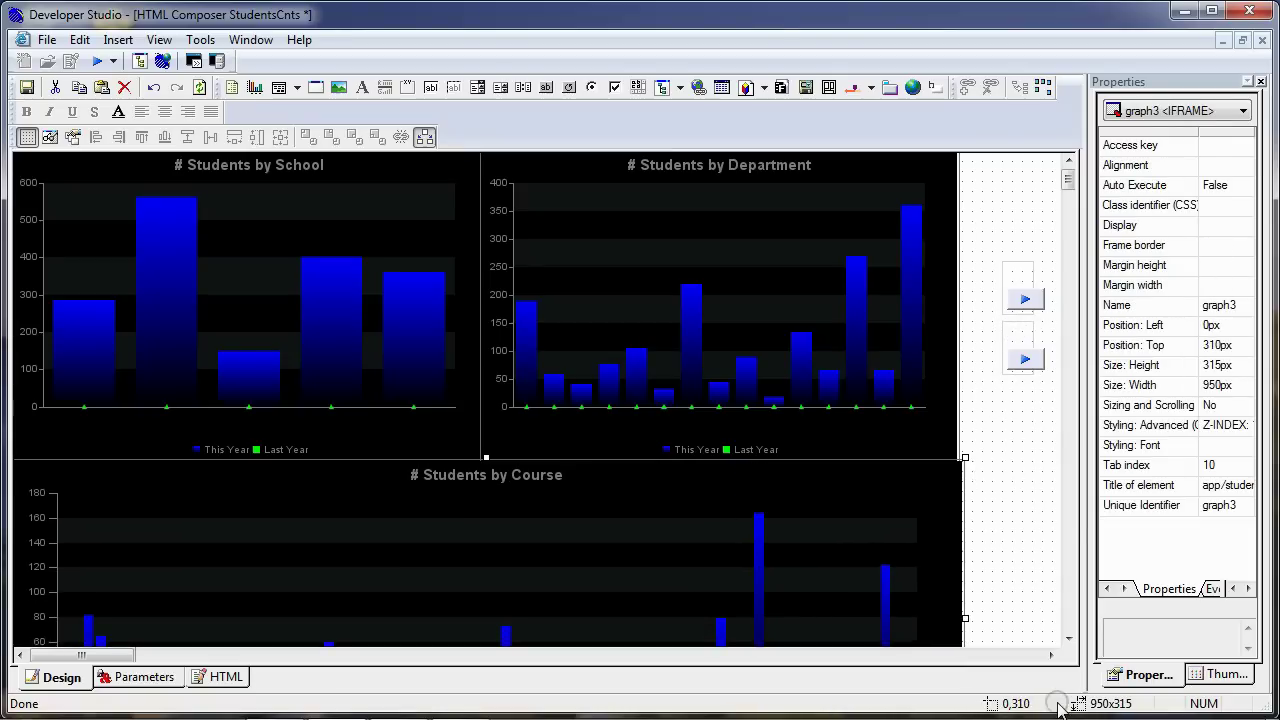
{"action": "left_click", "coordinate": [1070, 640]}
{"action": "left_click", "coordinate": [946, 333]}
{"action": "left_click_drag", "start_coordinate": [947, 344], "coordinate": [946, 354]}
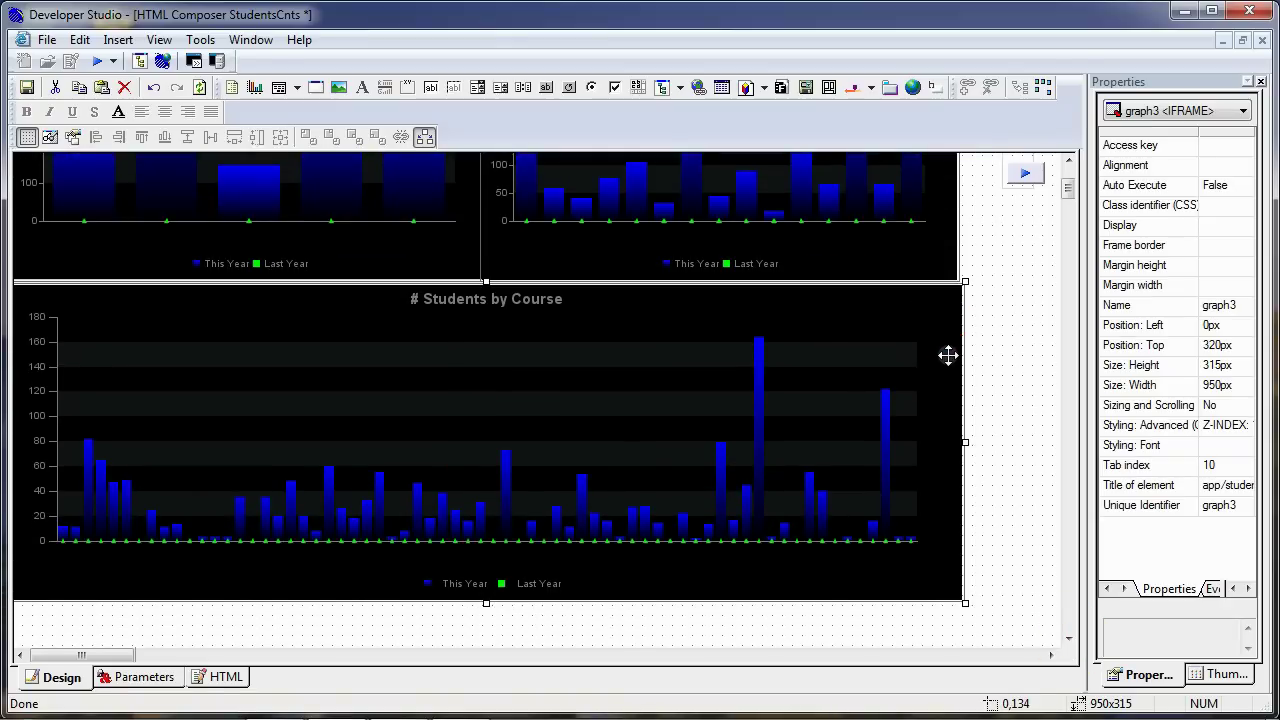
- Set the course graph's Auto Execute to True and its frame border to No
{"action": "left_click", "coordinate": [1222, 185]}
{"action": "left_click", "coordinate": [1245, 186]}
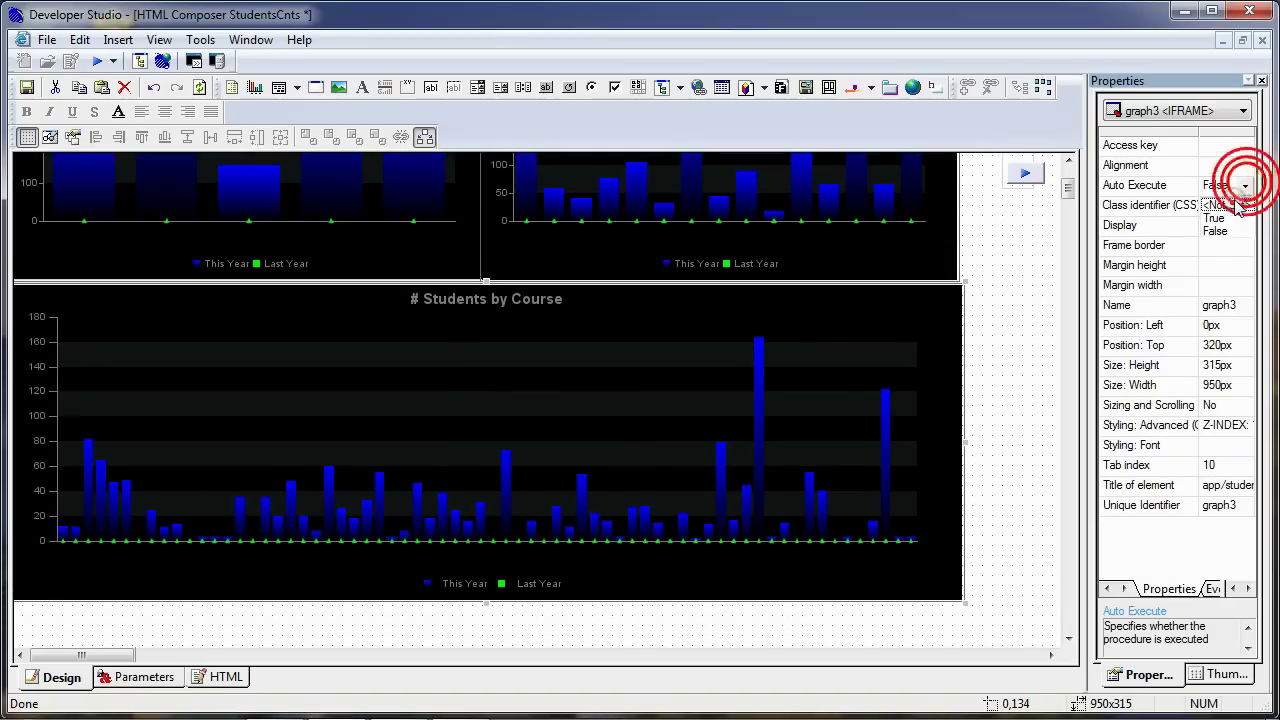
{"action": "left_click", "coordinate": [1215, 218]}
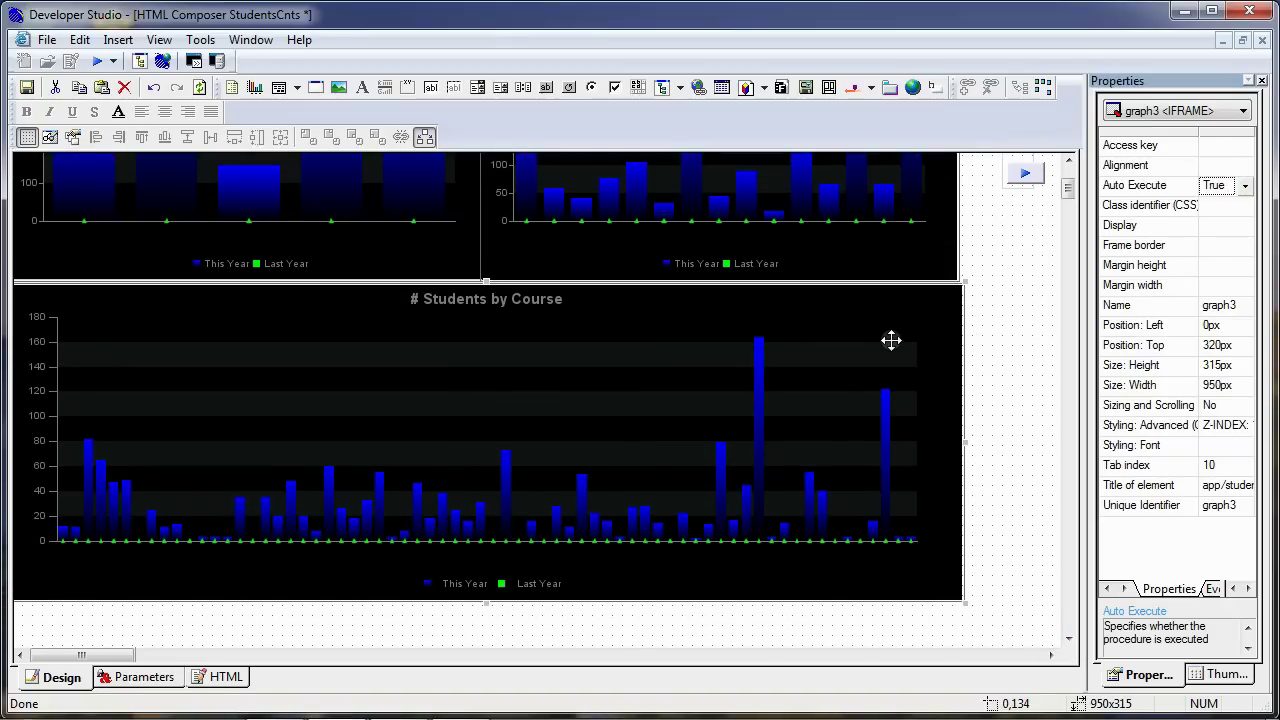
{"action": "left_click", "coordinate": [1214, 245]}
{"action": "left_click", "coordinate": [1248, 246]}
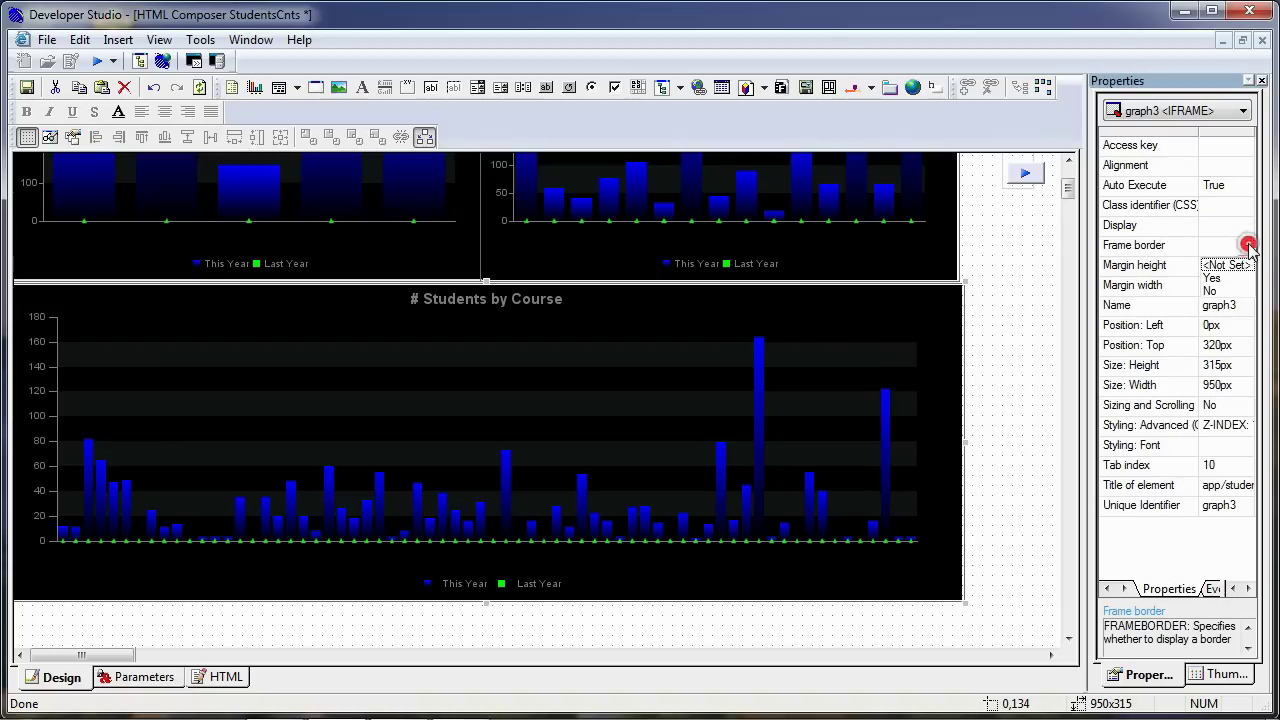
{"action": "left_click", "coordinate": [1215, 291]}
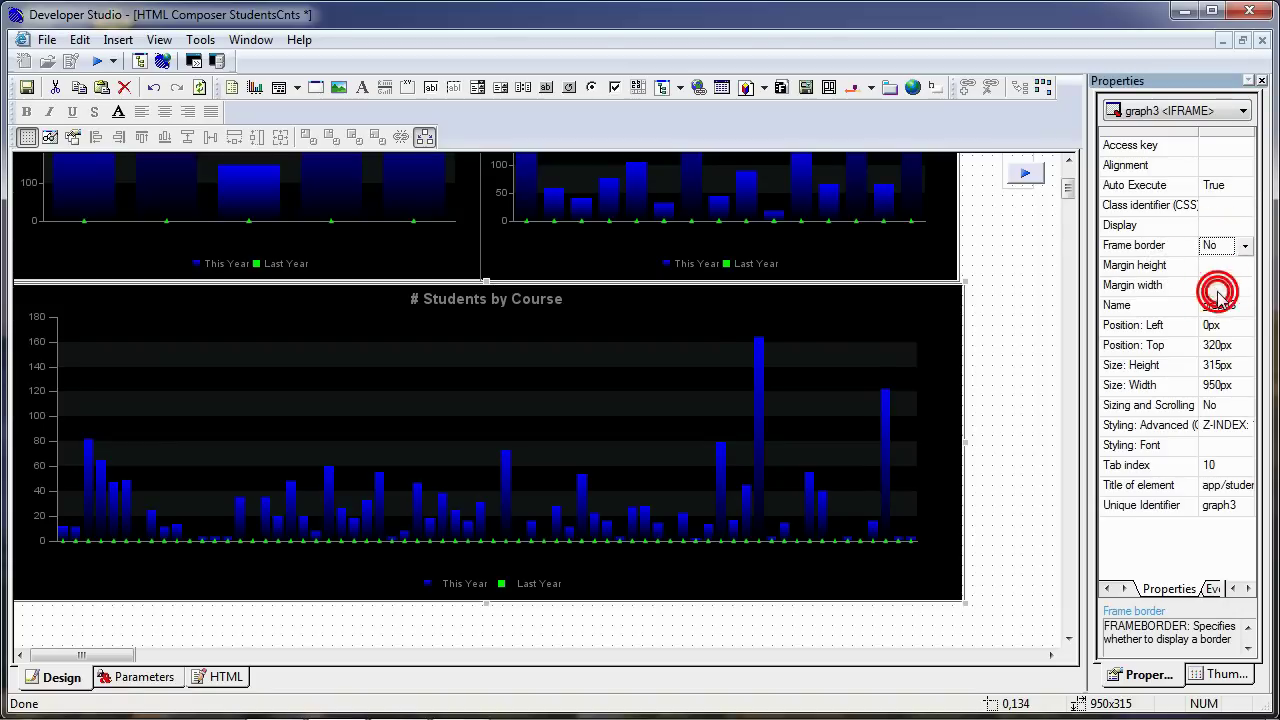
{"action": "left_click", "coordinate": [1010, 257]}
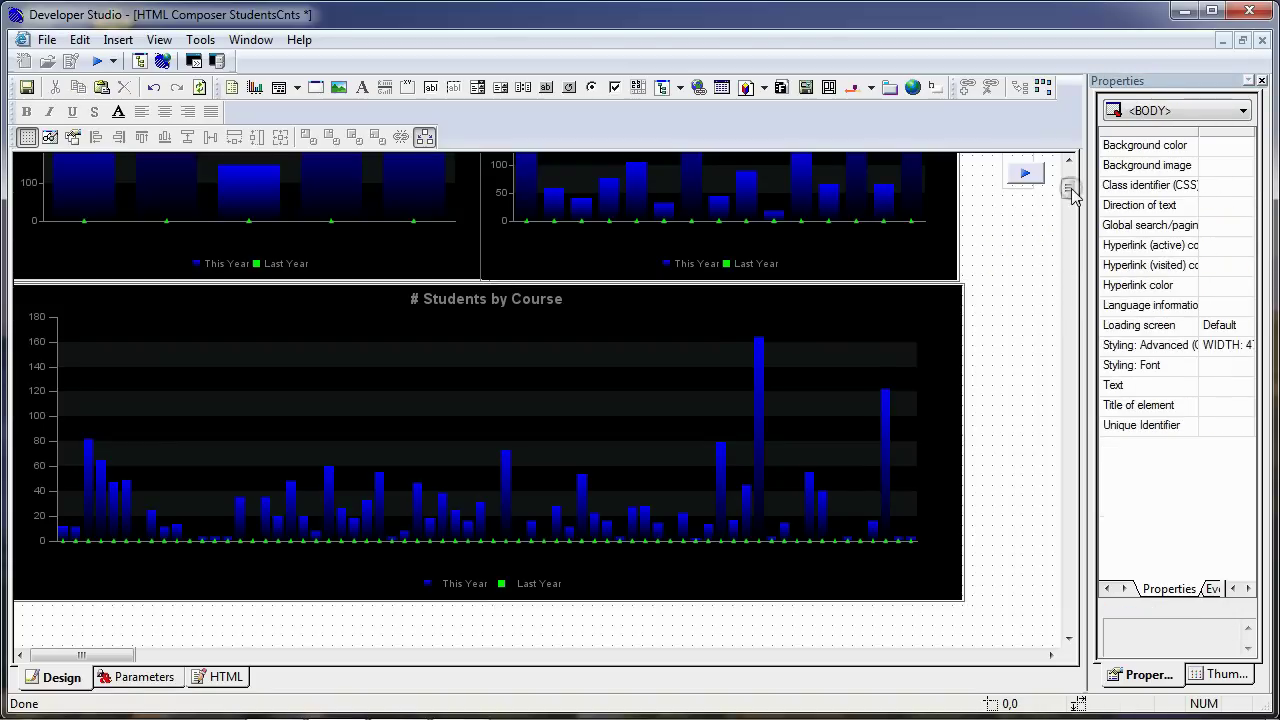
- Set the value of panel1's hidden control to FOC_NONE and delete that panel's run button
{"action": "left_click_drag", "start_coordinate": [1069, 190], "coordinate": [1069, 180]}
{"action": "left_click", "coordinate": [1015, 261]}
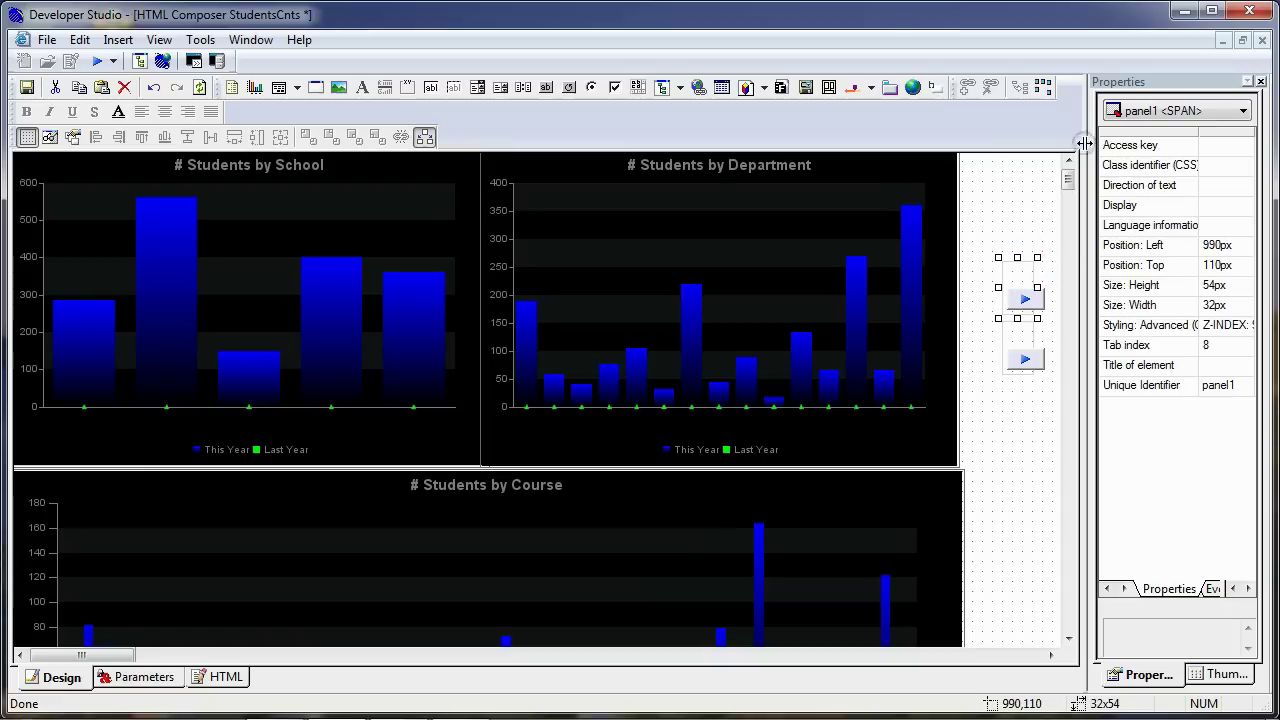
{"action": "left_click", "coordinate": [1189, 137]}
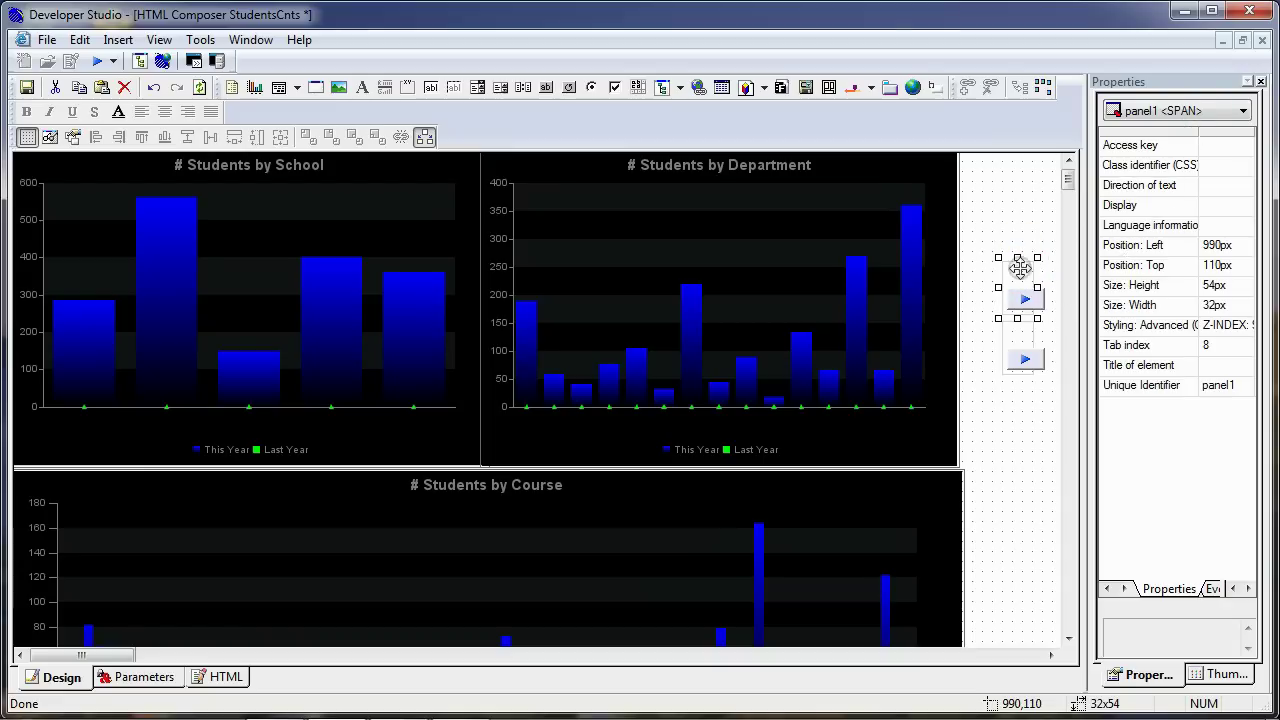
{"action": "left_click", "coordinate": [1243, 110]}
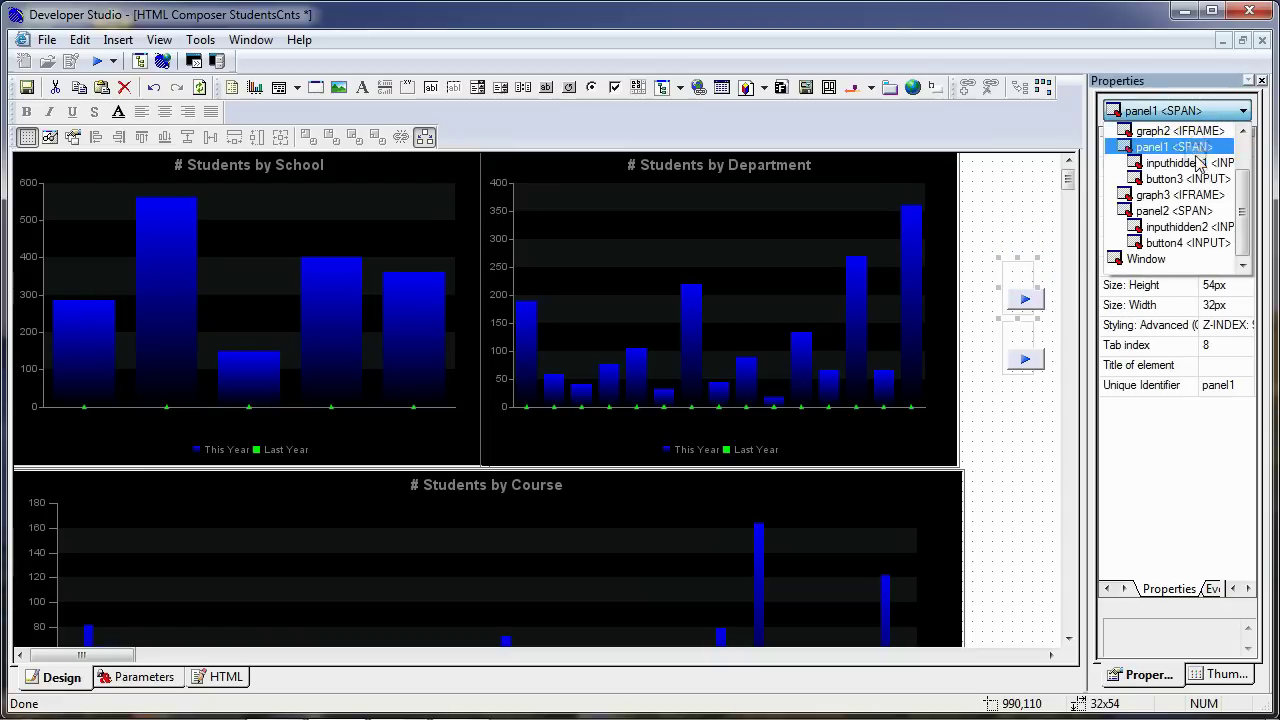
{"action": "left_click", "coordinate": [1195, 165]}
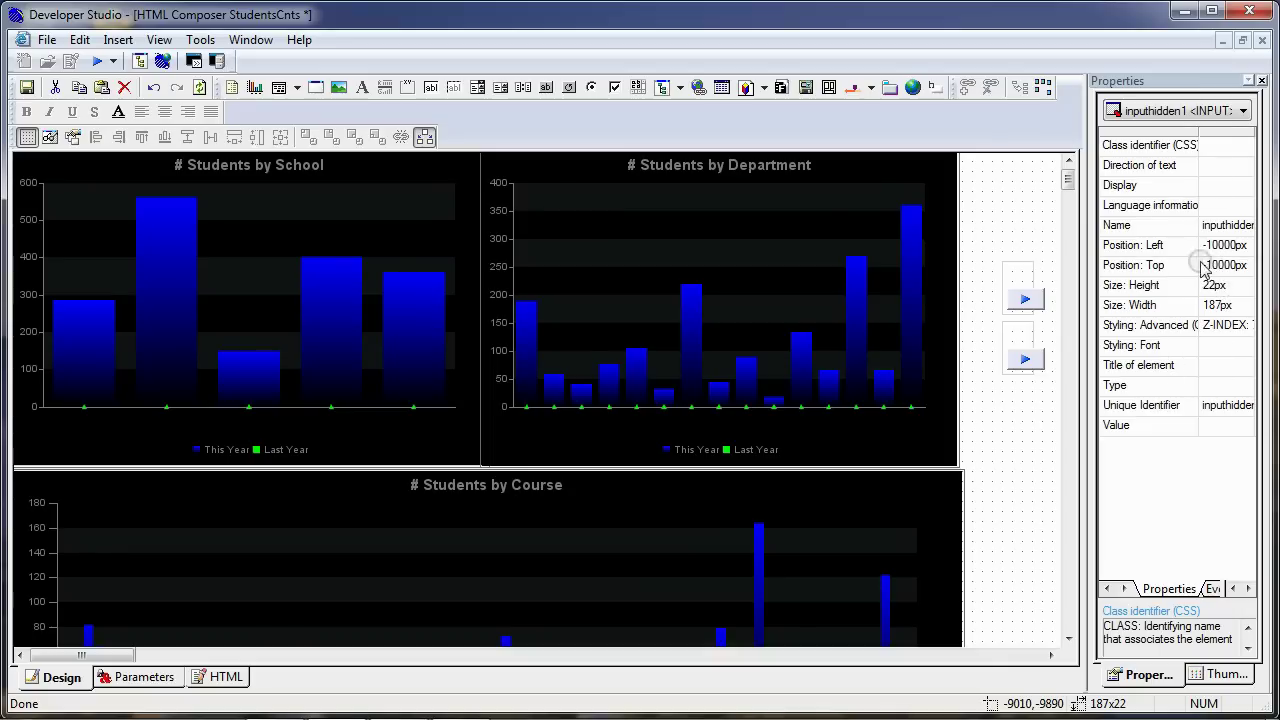
{"action": "left_click", "coordinate": [1226, 424]}
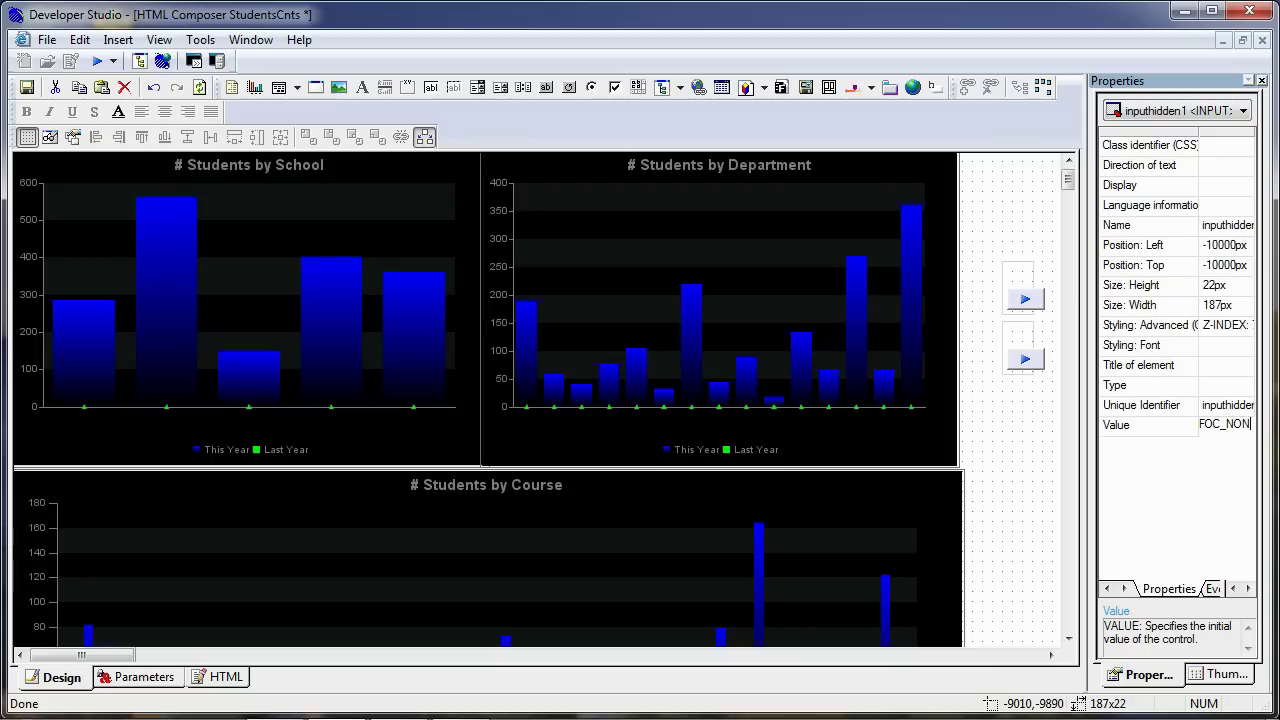
{"action": "key", "text": "Return"}
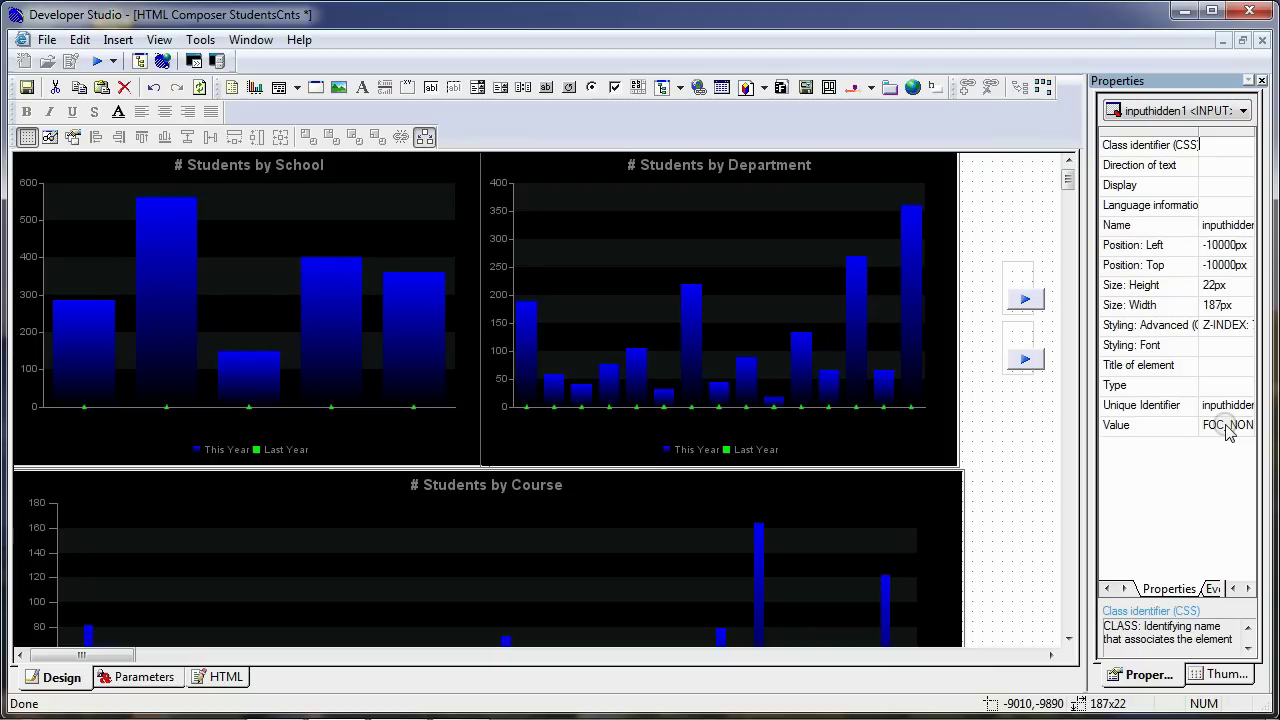
{"action": "left_click", "coordinate": [1024, 303]}
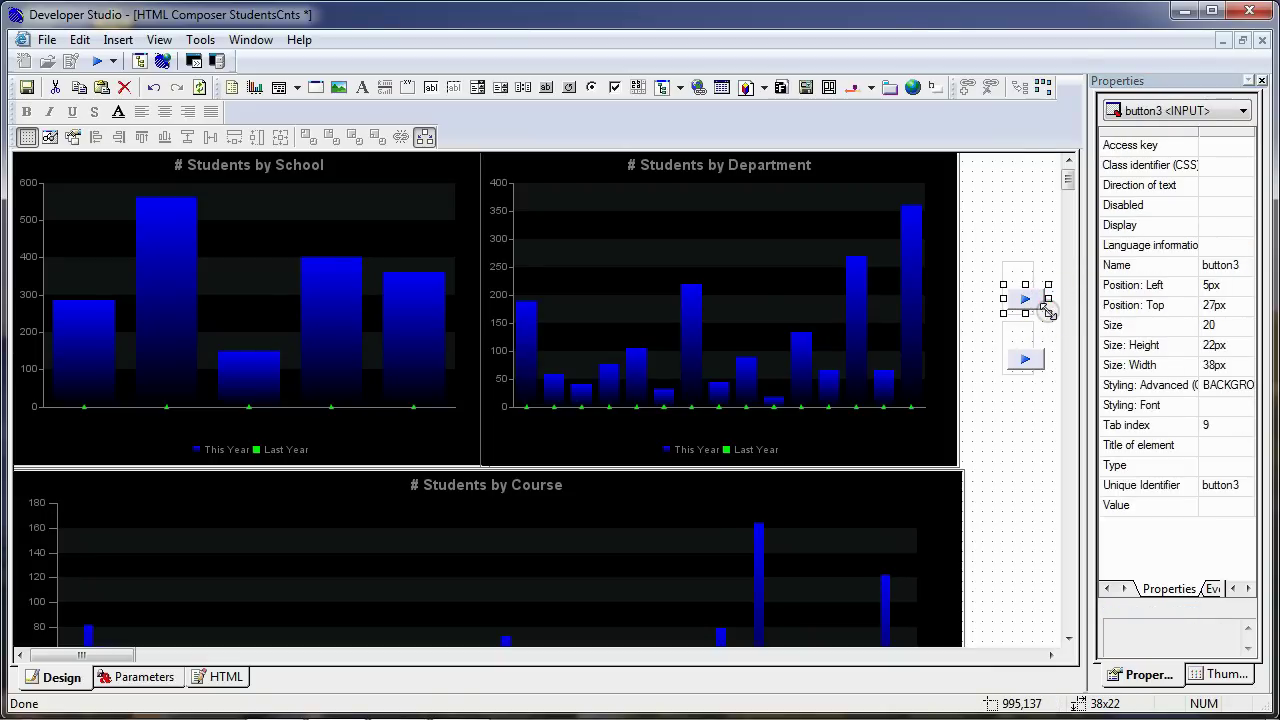
{"action": "key", "text": "Escape"}
- Set the value of panel2's hidden control to FOC_NONE and delete that panel's run button
{"action": "left_click", "coordinate": [1030, 328]}
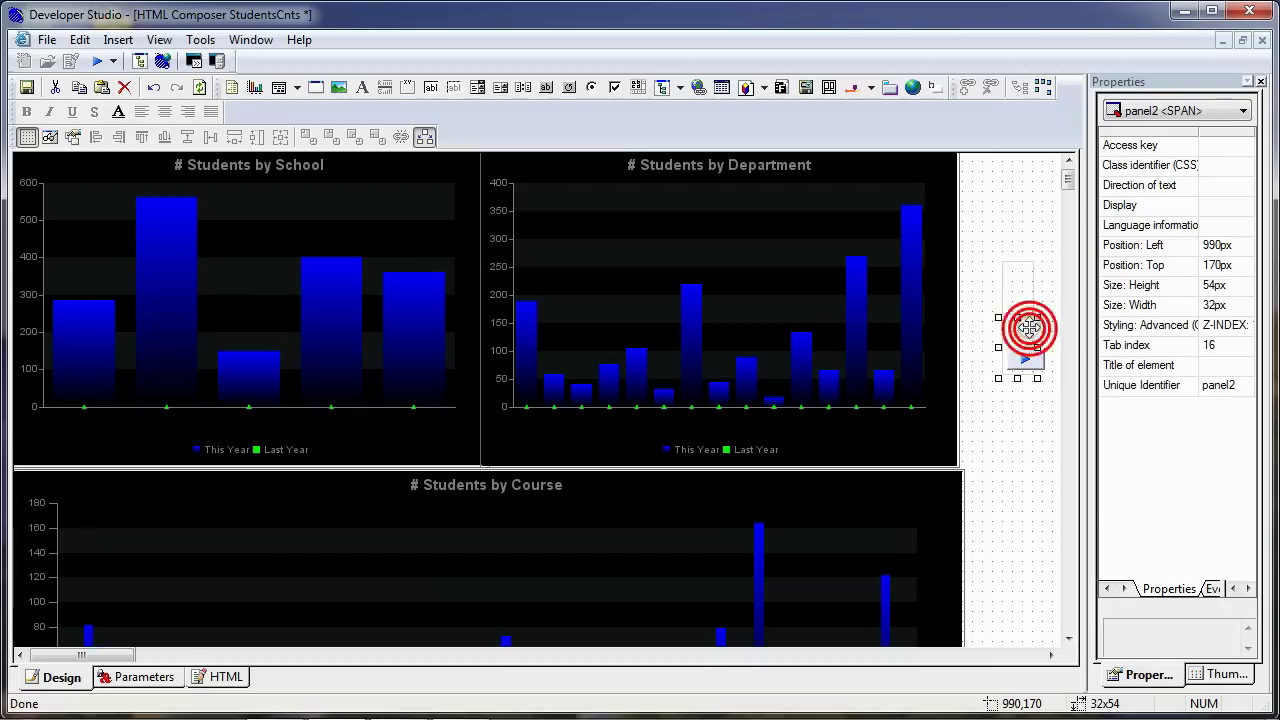
{"action": "left_click", "coordinate": [1243, 111]}
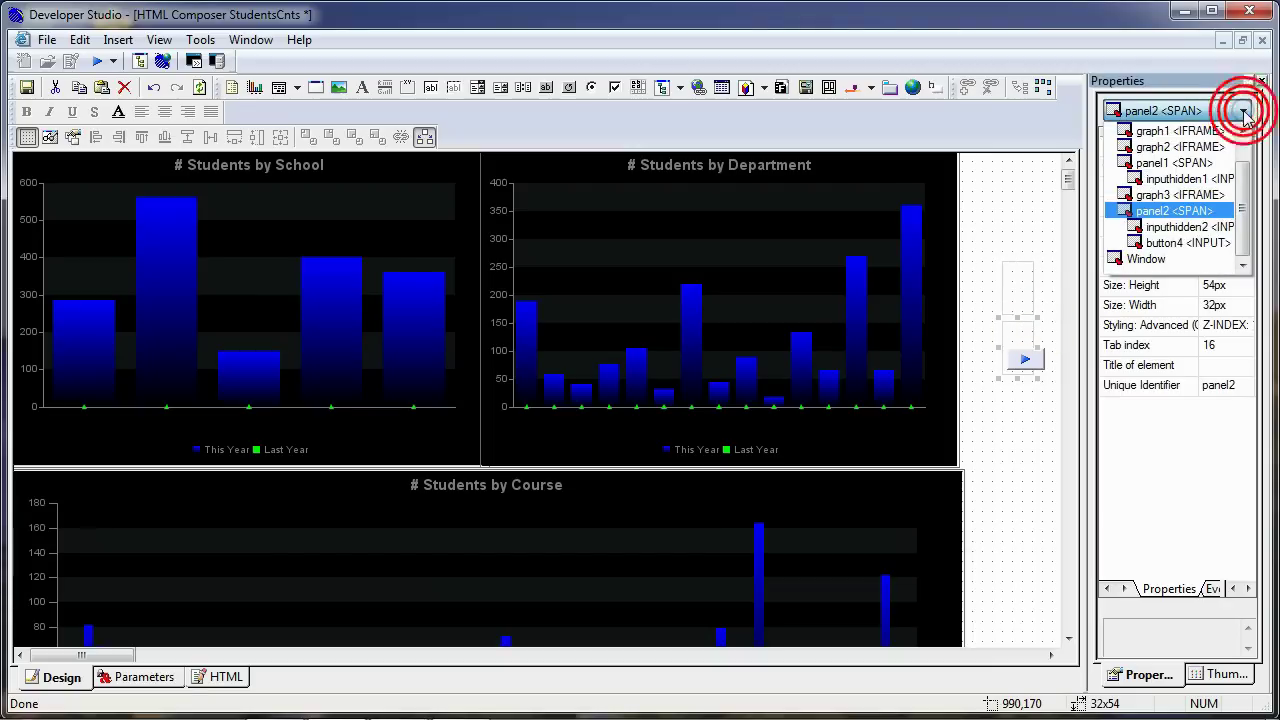
{"action": "left_click", "coordinate": [1183, 228]}
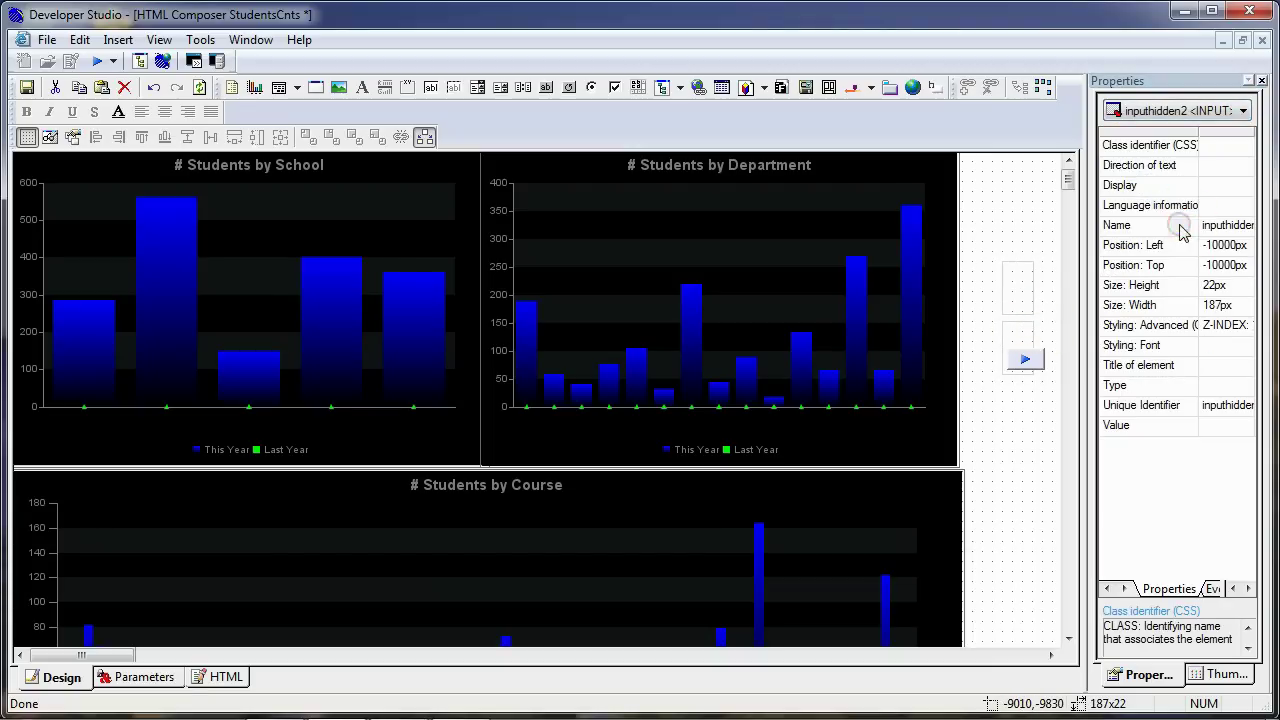
{"action": "left_click", "coordinate": [1224, 423]}
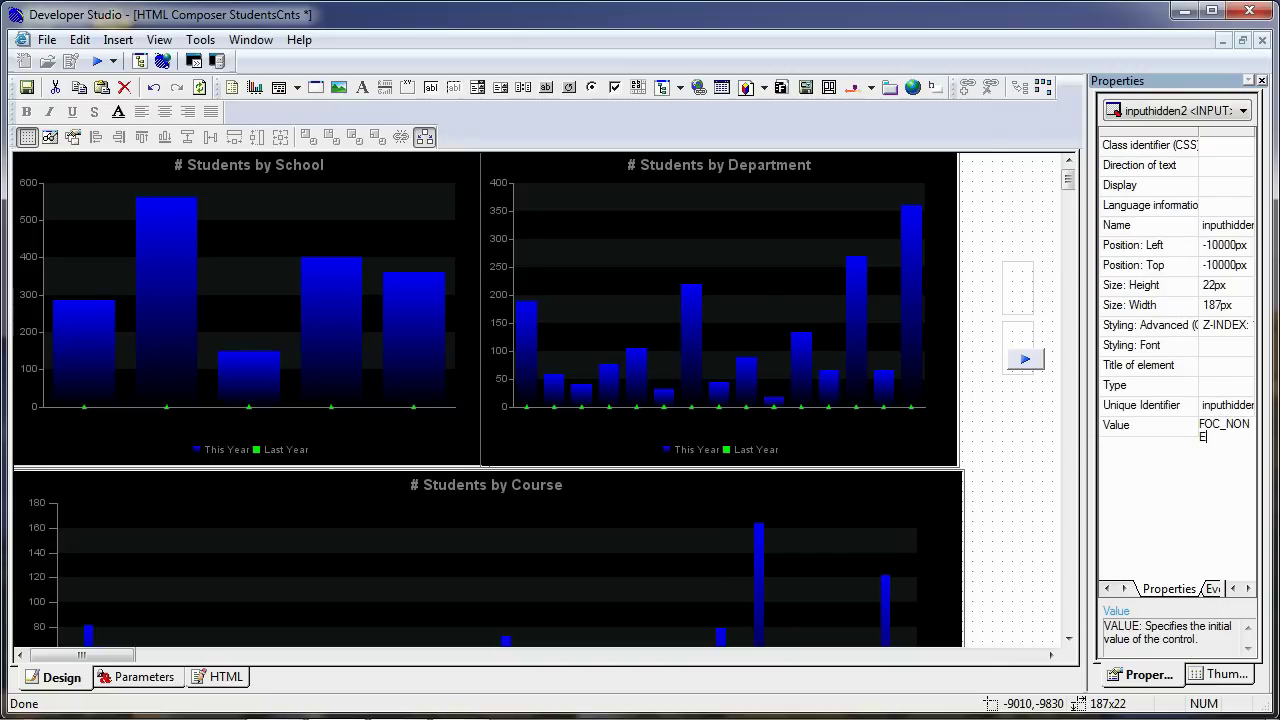
{"action": "key", "text": "Return"}
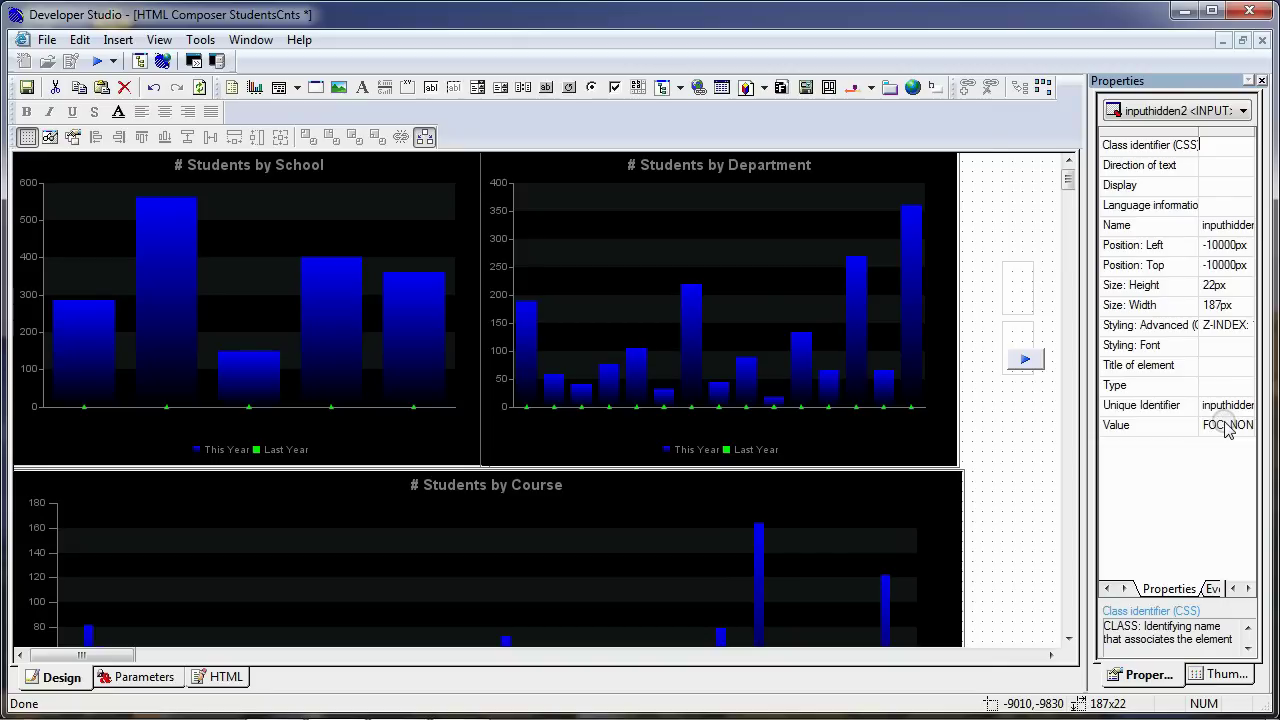
{"action": "left_click", "coordinate": [1031, 362]}
{"action": "key", "text": "Delete"}
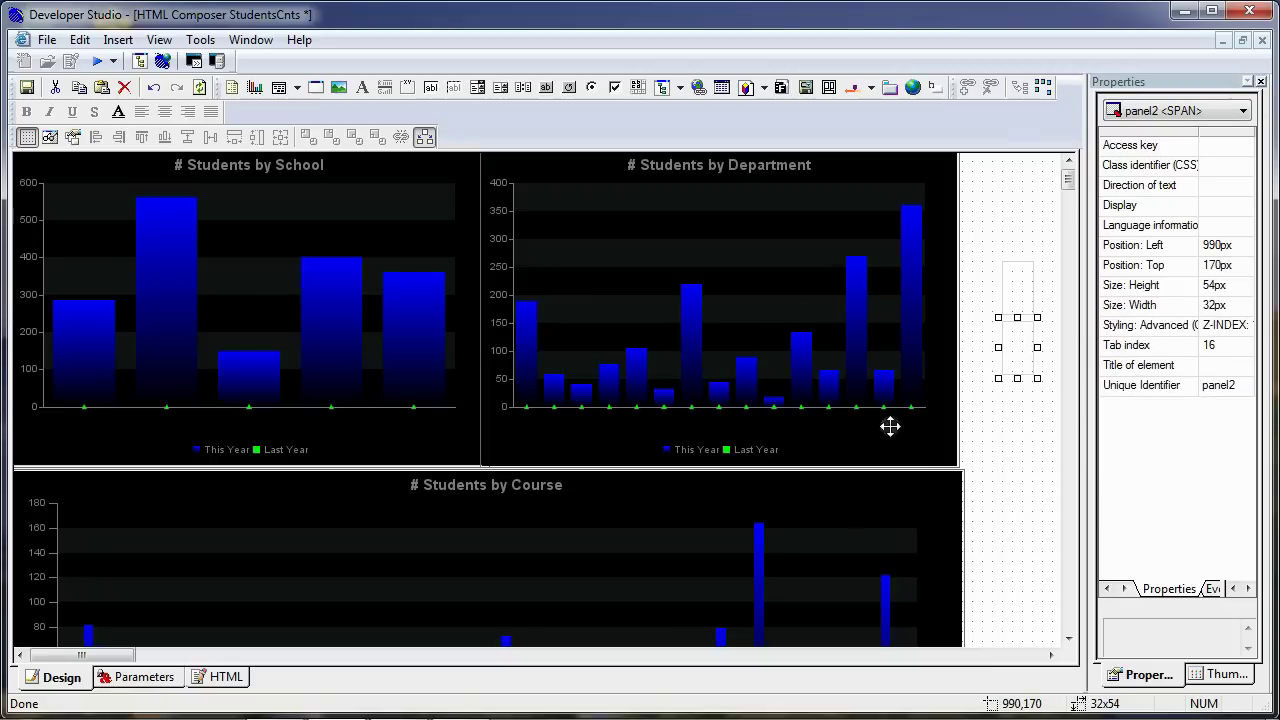
- Set the page body's background color to black, #000000
{"action": "left_click", "coordinate": [548, 516]}
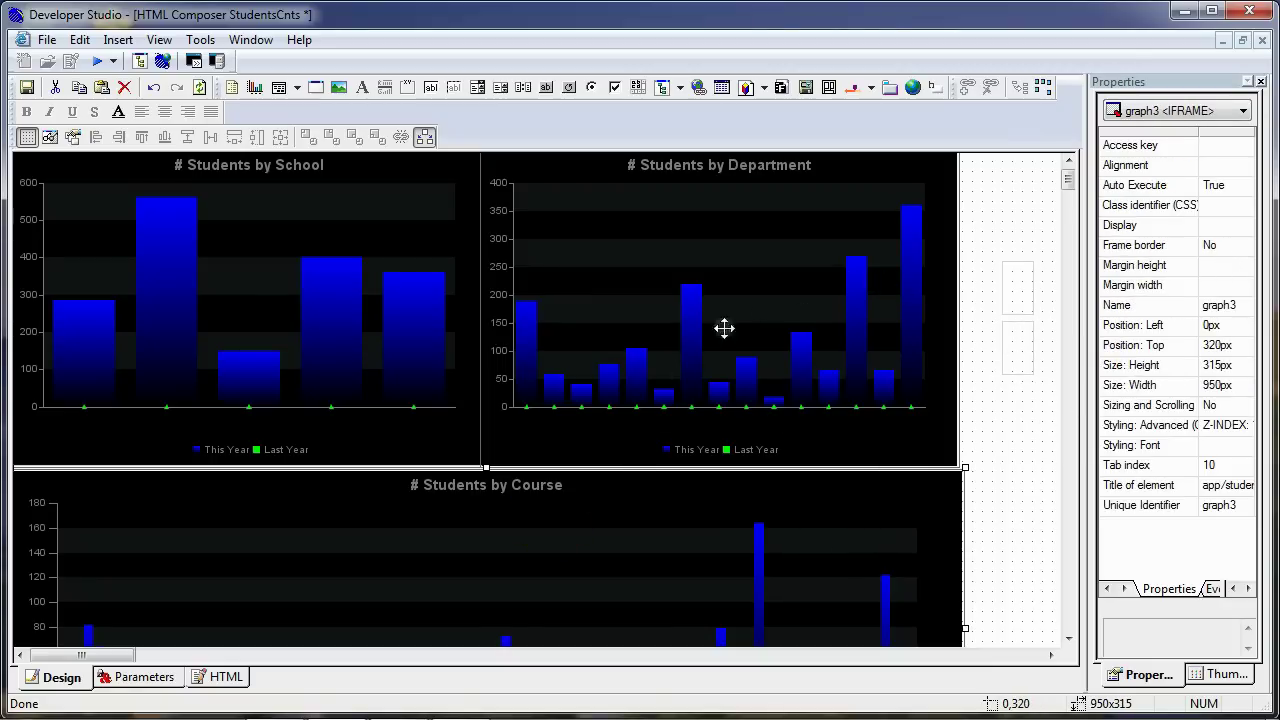
{"action": "left_click", "coordinate": [674, 297]}
{"action": "left_click", "coordinate": [369, 274]}
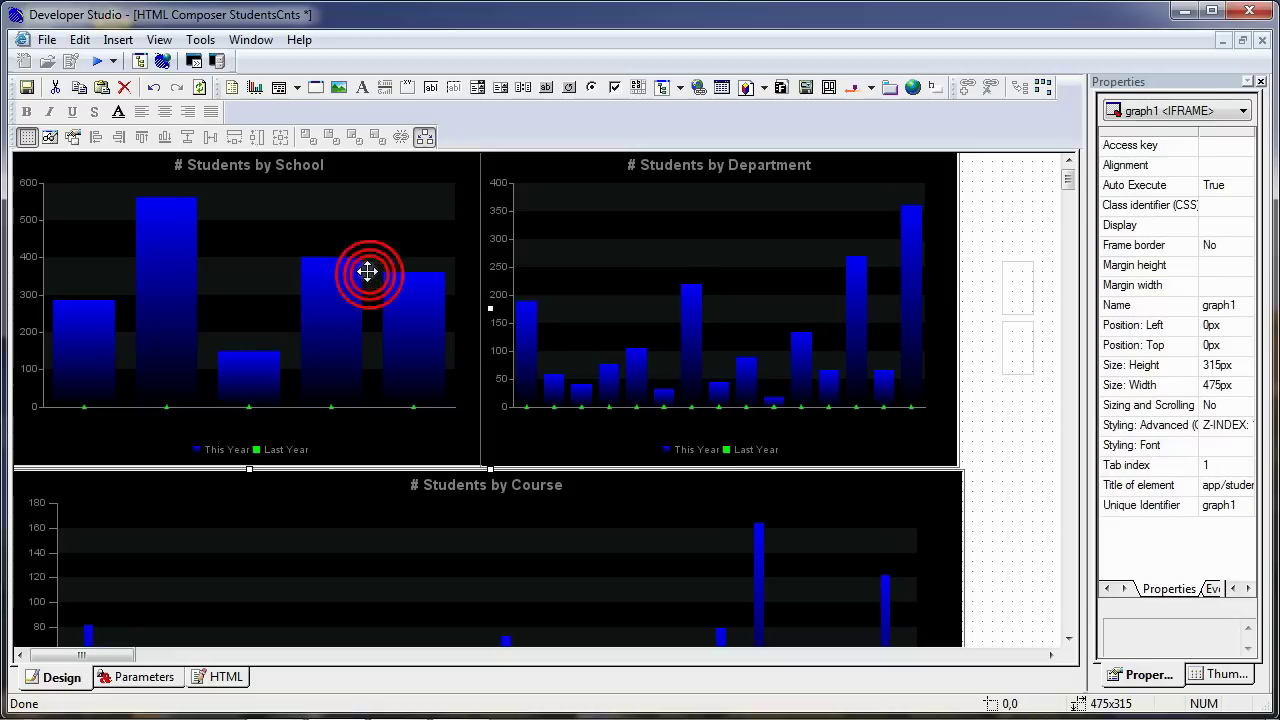
{"action": "left_click", "coordinate": [1005, 201]}
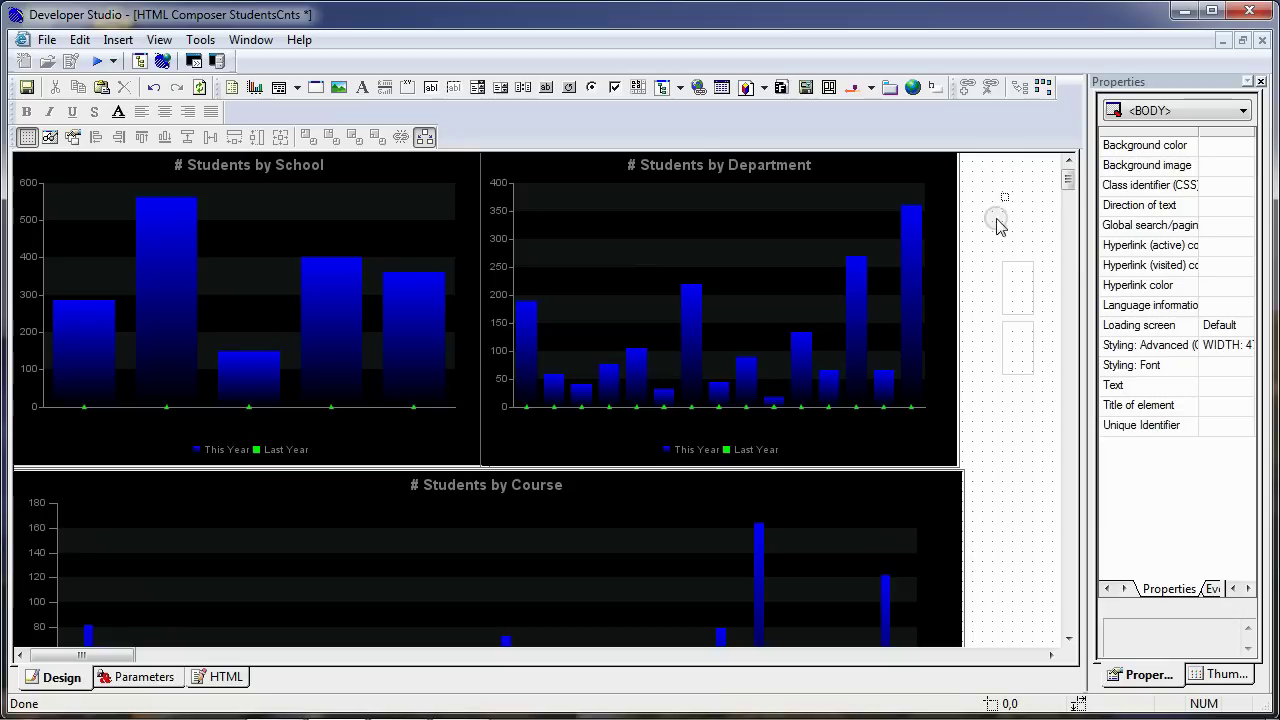
{"action": "left_click", "coordinate": [1224, 148]}
{"action": "double_click", "coordinate": [1213, 156]}
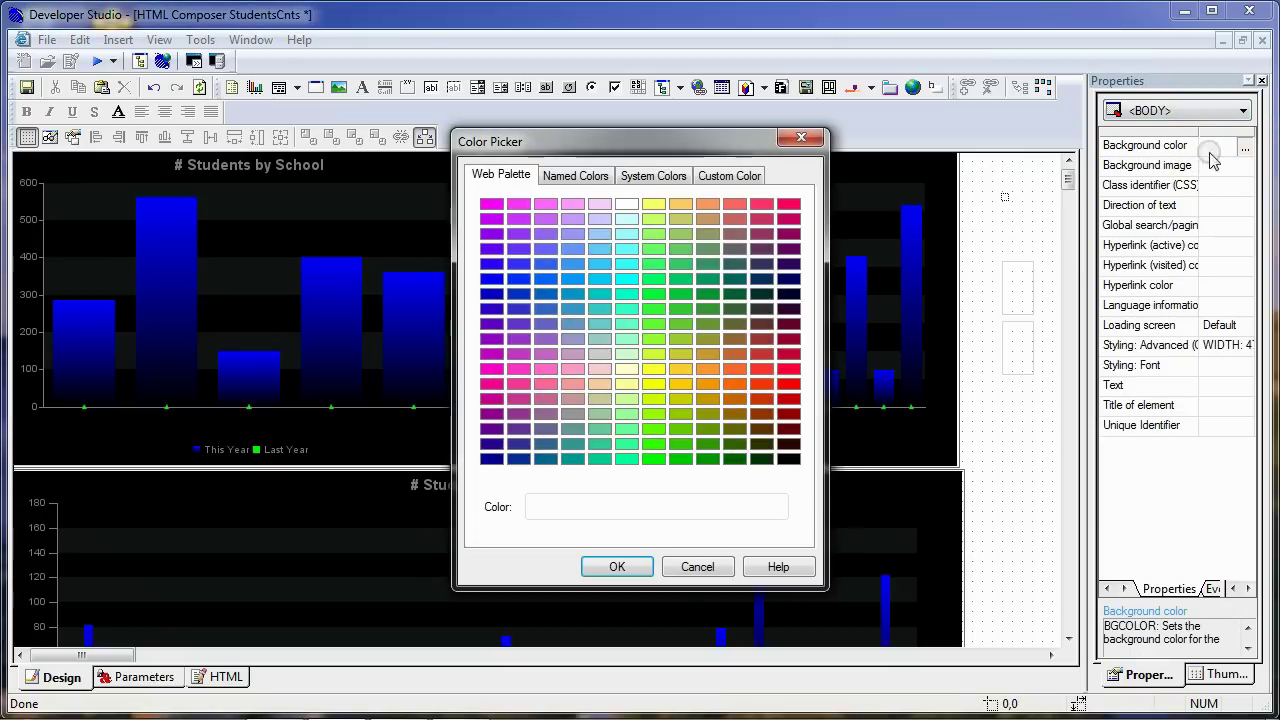
{"action": "left_click", "coordinate": [788, 458]}
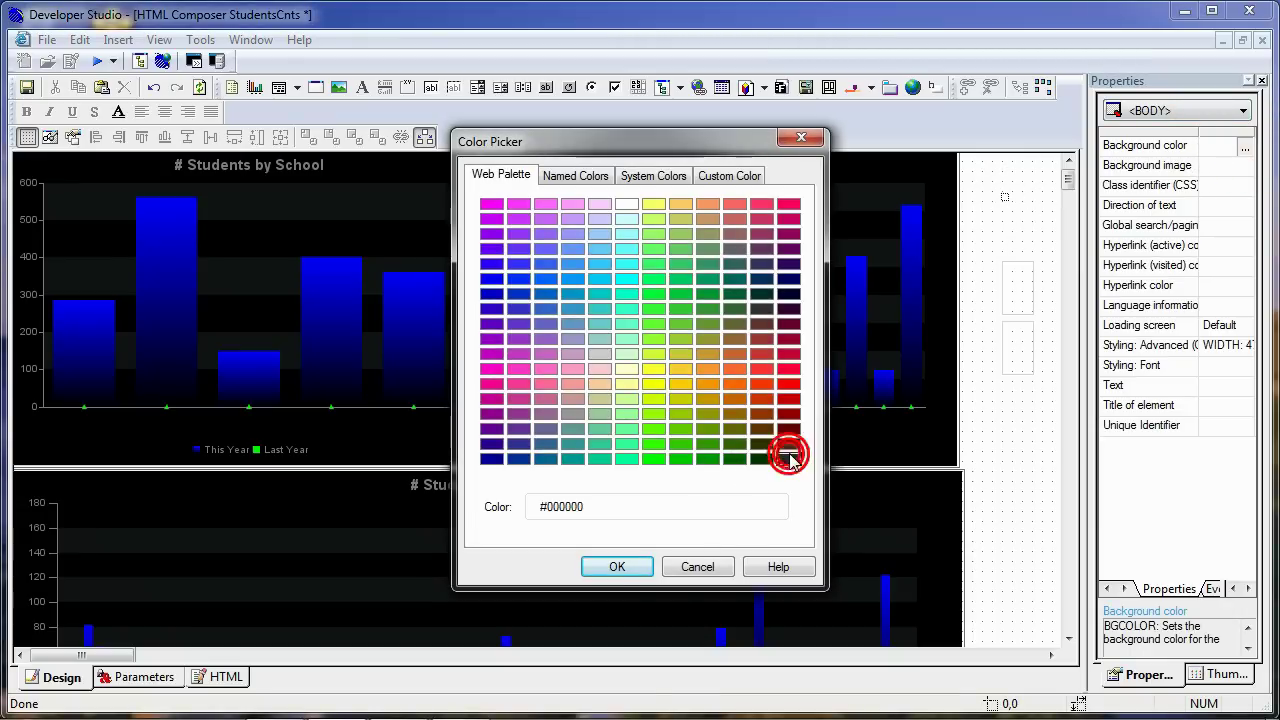
{"action": "left_click", "coordinate": [620, 566]}
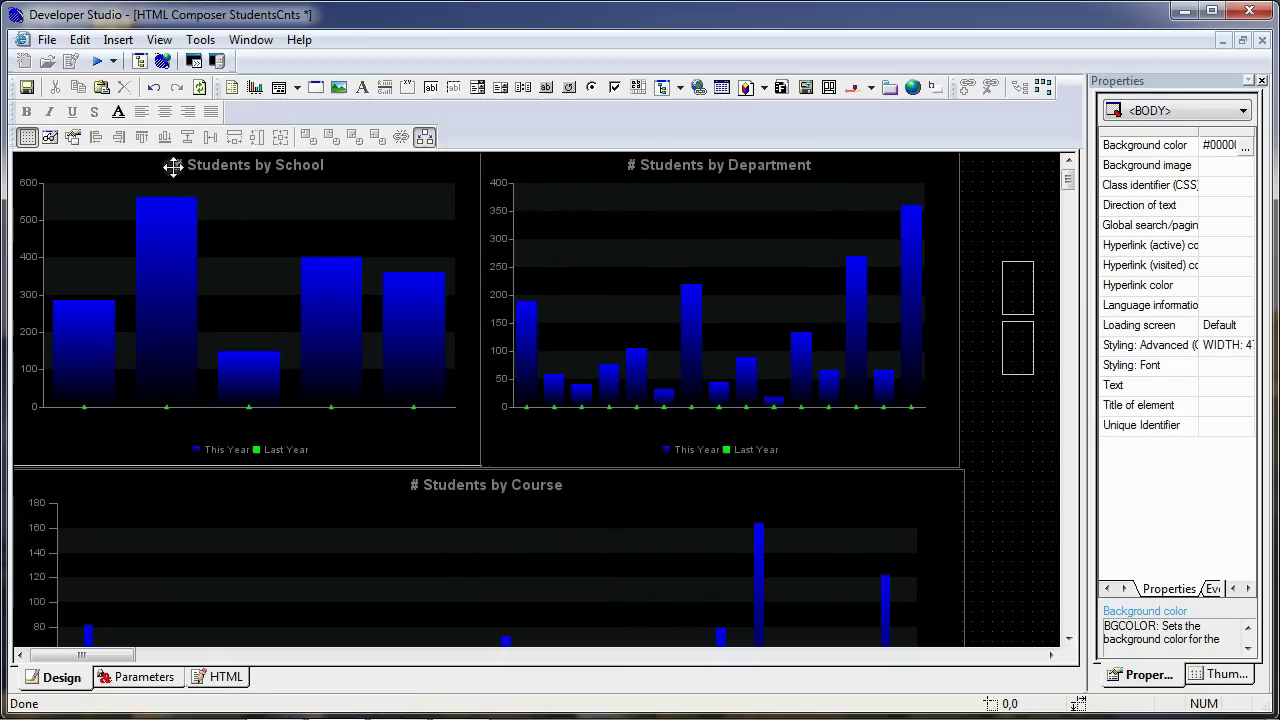
- Save the page, run it to preview the three graphs in the browser, and close the preview
{"action": "left_click", "coordinate": [27, 87]}
{"action": "left_click", "coordinate": [101, 62]}
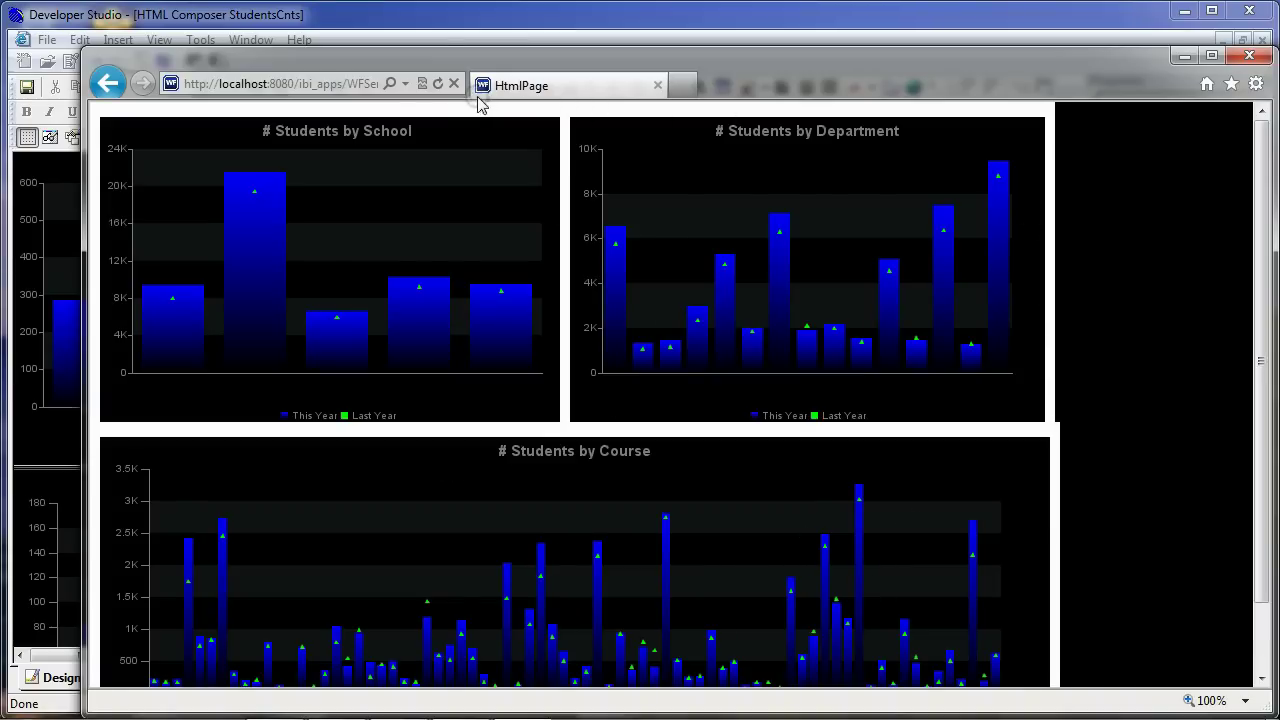
{"action": "left_click", "coordinate": [1254, 58]}
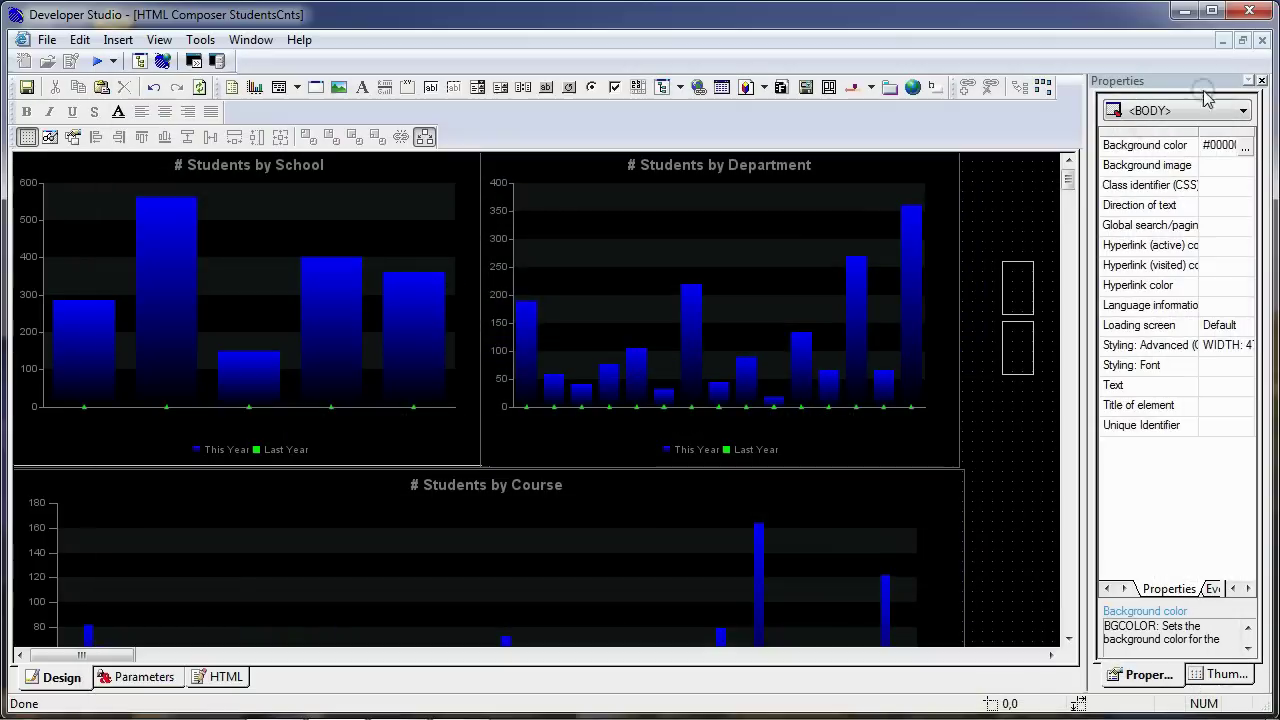
- Style the Students by School graph with a Black background color and border style None on all edges
{"action": "left_click", "coordinate": [327, 242]}
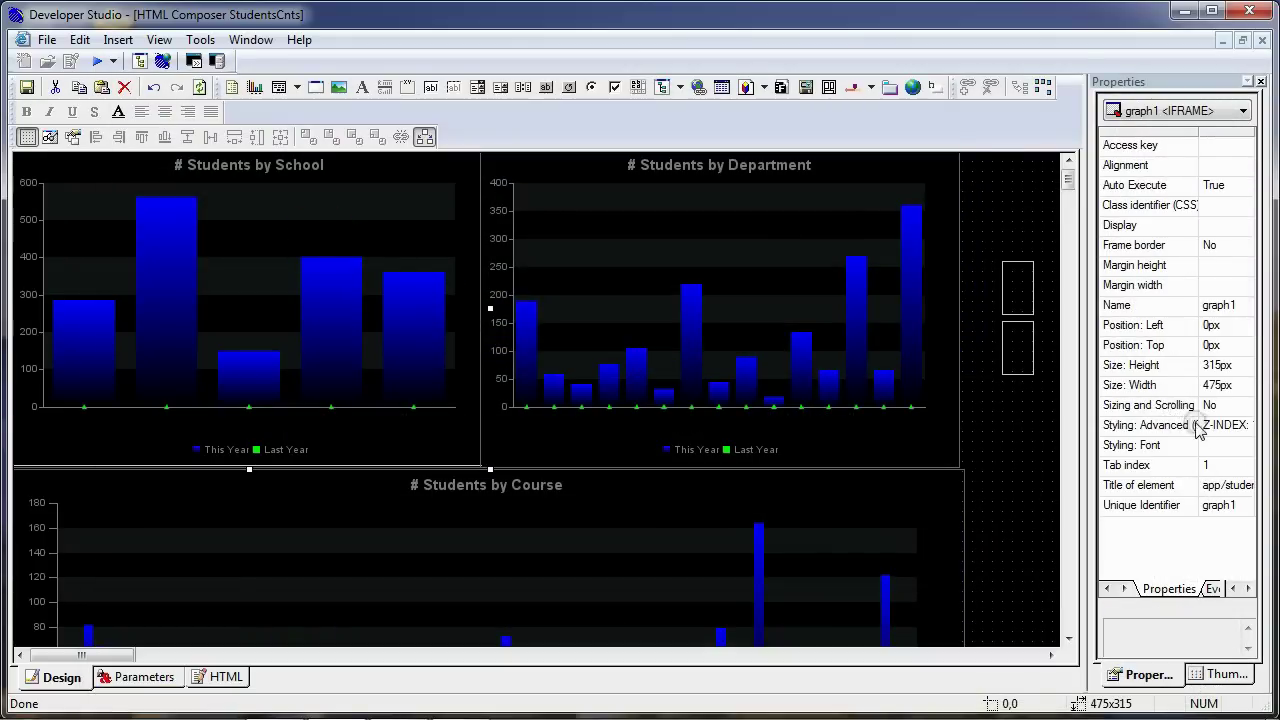
{"action": "left_click", "coordinate": [1240, 428]}
{"action": "left_click", "coordinate": [1244, 426]}
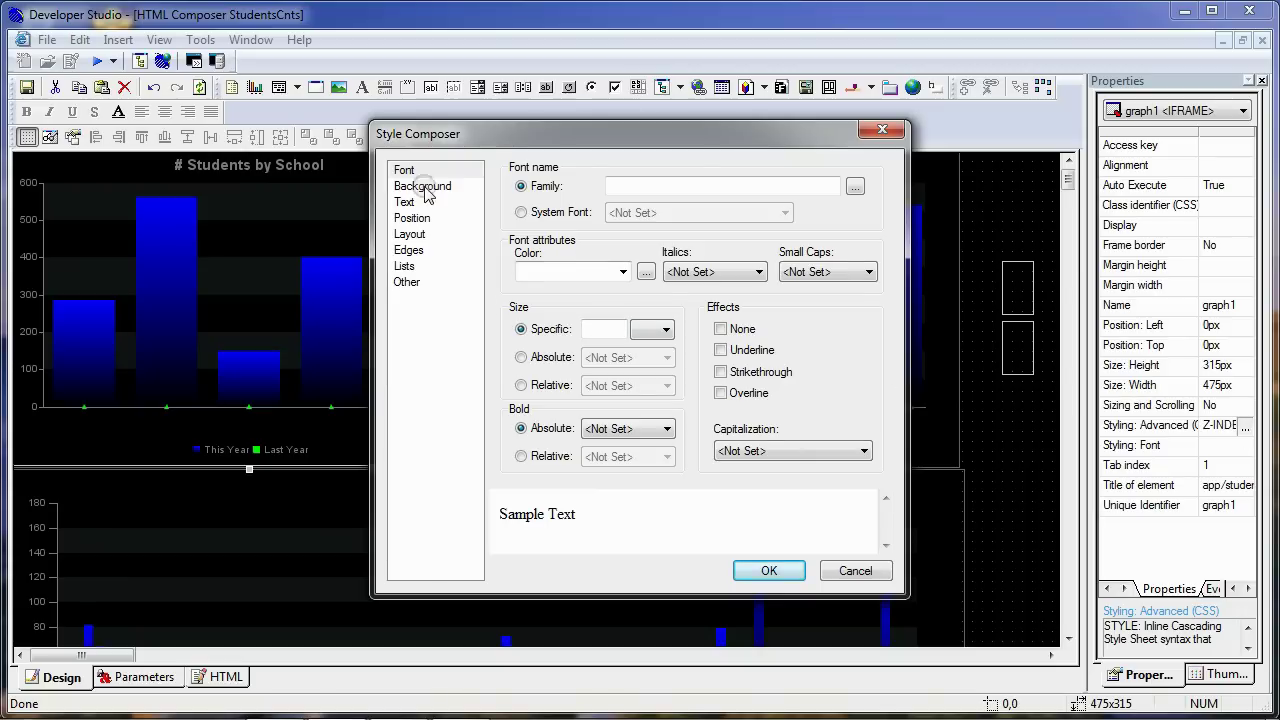
{"action": "left_click", "coordinate": [422, 187]}
{"action": "left_click", "coordinate": [676, 190]}
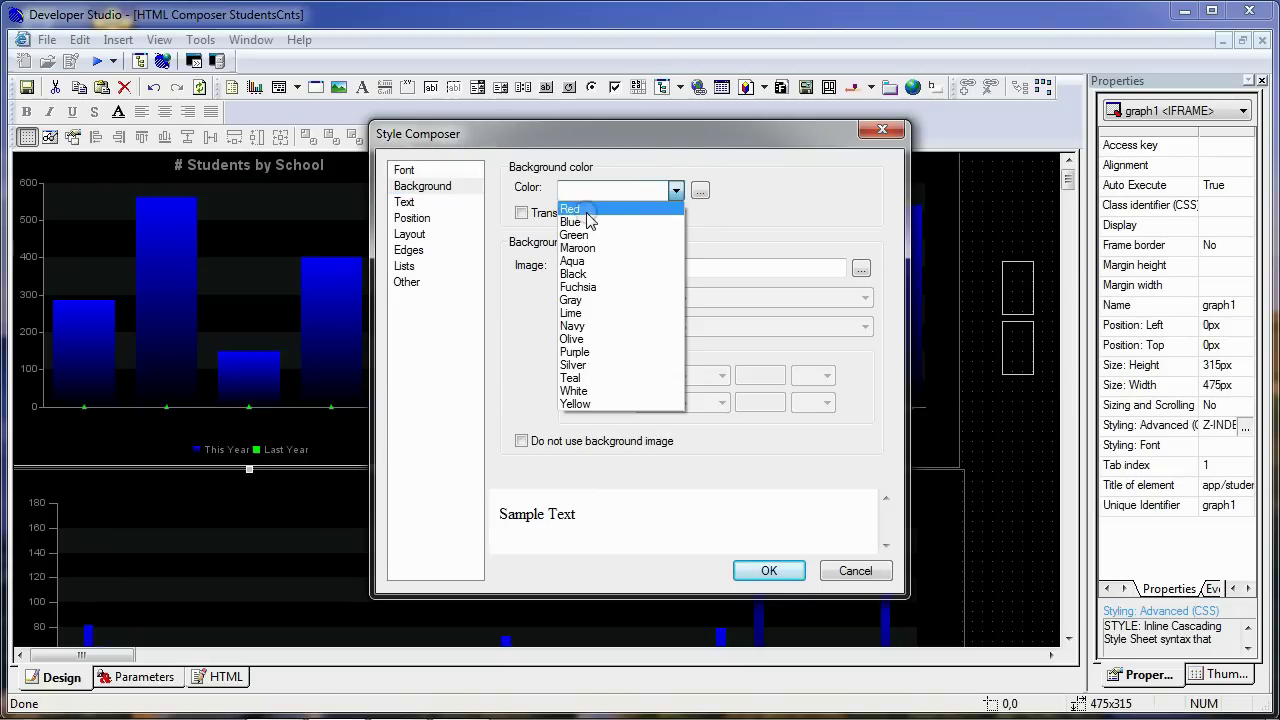
{"action": "left_click", "coordinate": [595, 274]}
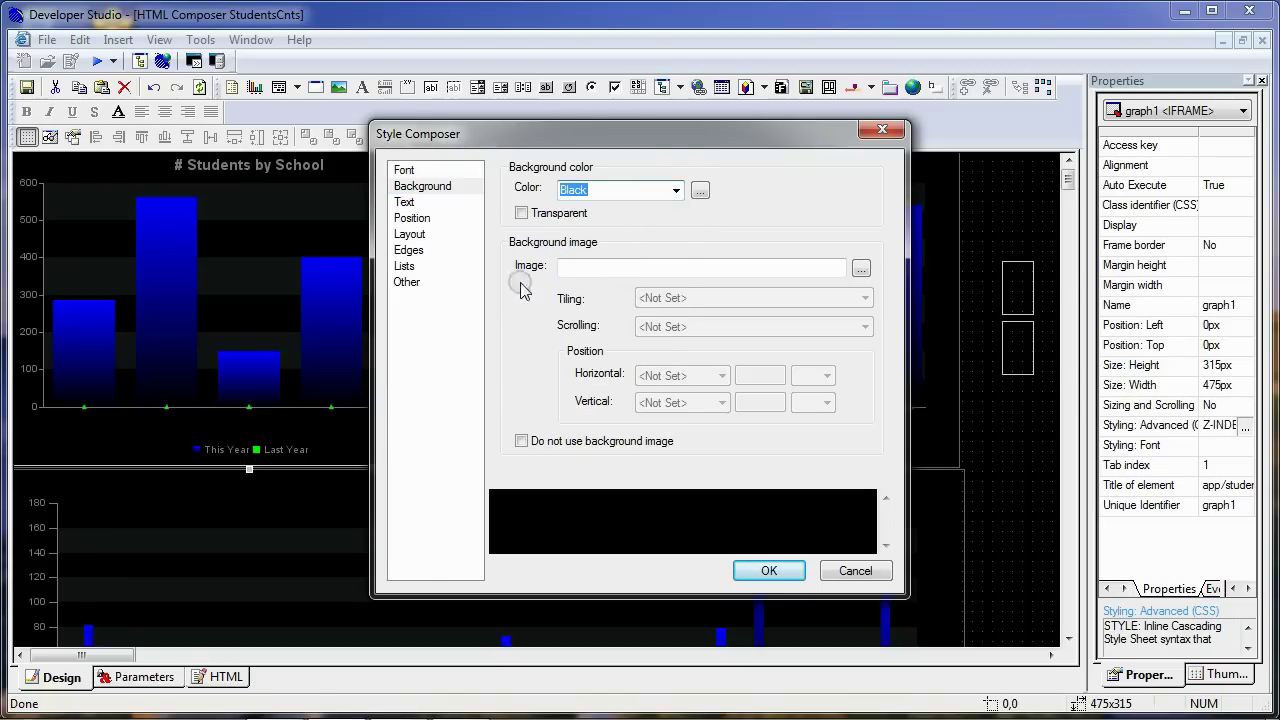
{"action": "left_click", "coordinate": [408, 251]}
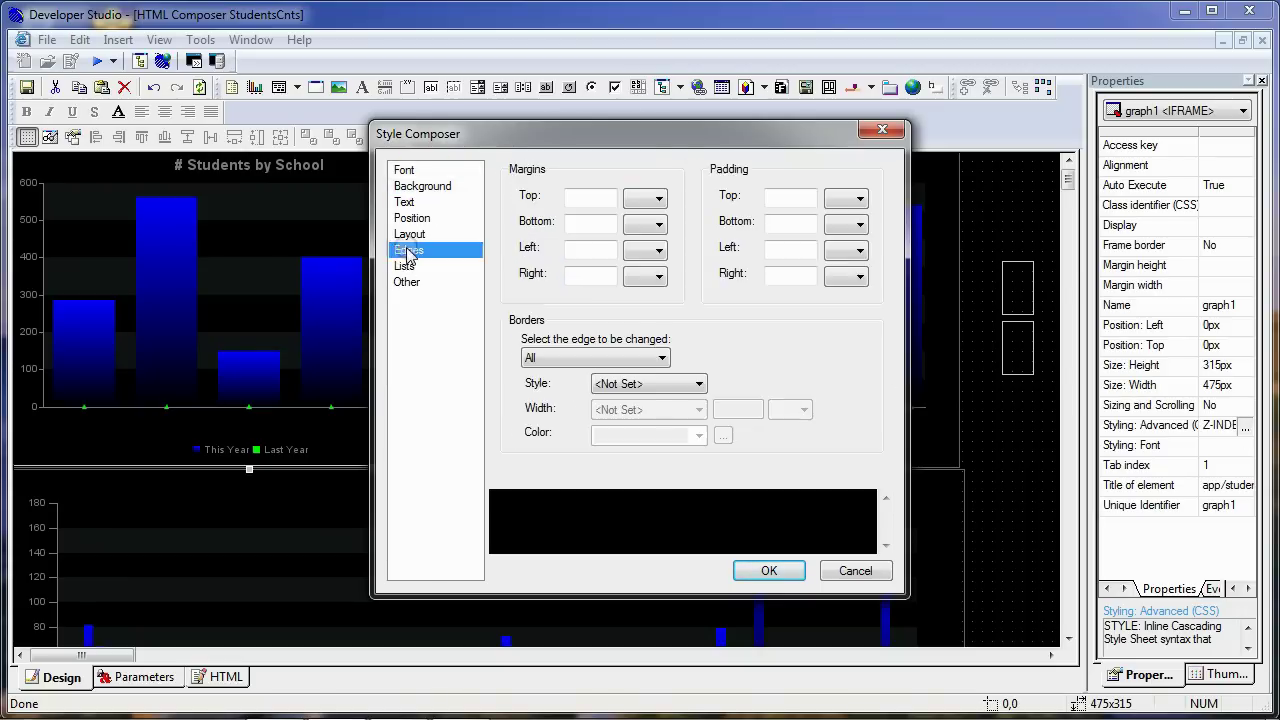
{"action": "left_click", "coordinate": [632, 387]}
{"action": "left_click", "coordinate": [629, 415]}
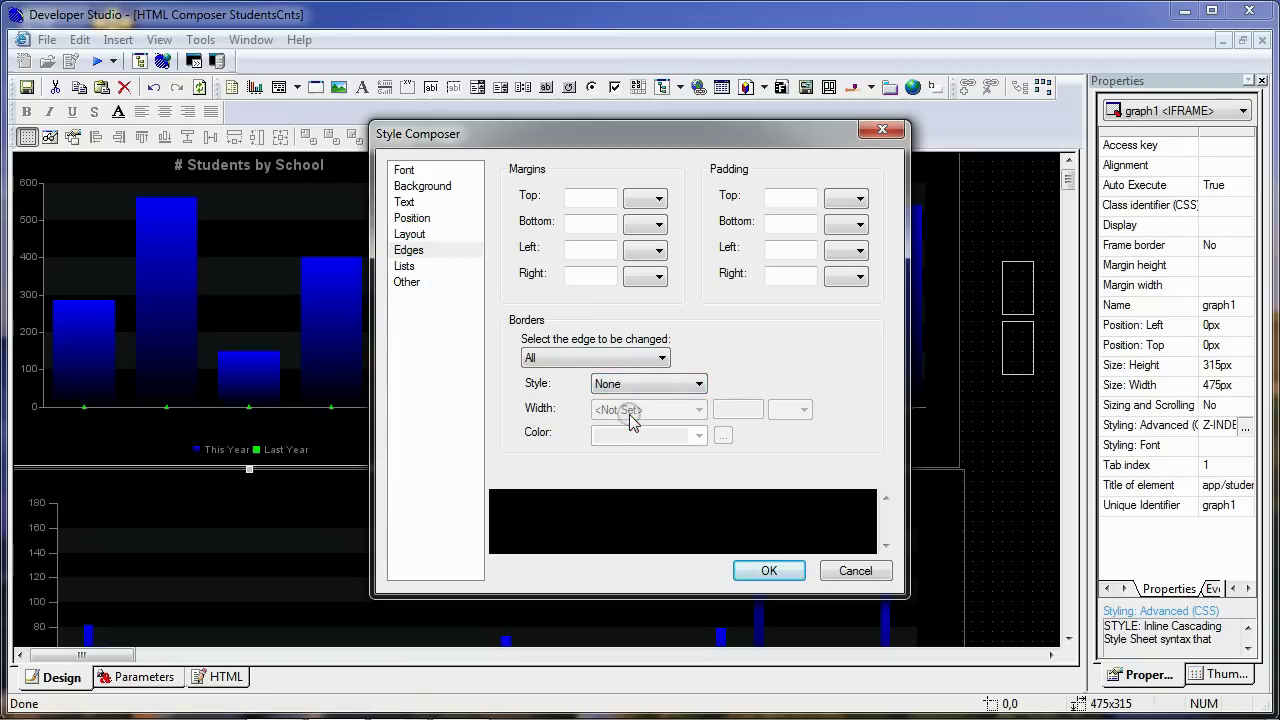
{"action": "left_click", "coordinate": [768, 571]}
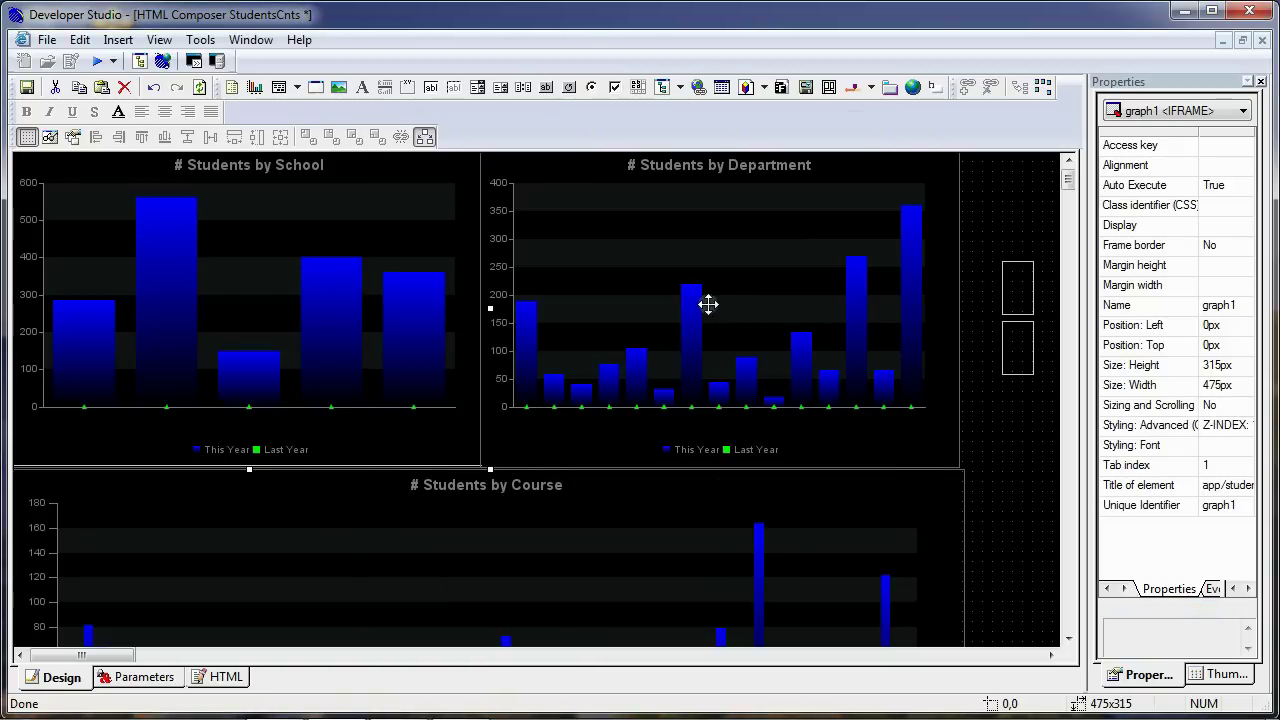
- Style the Students by Department graph with a Black background color and border style None on all edges
{"action": "left_click", "coordinate": [708, 304]}
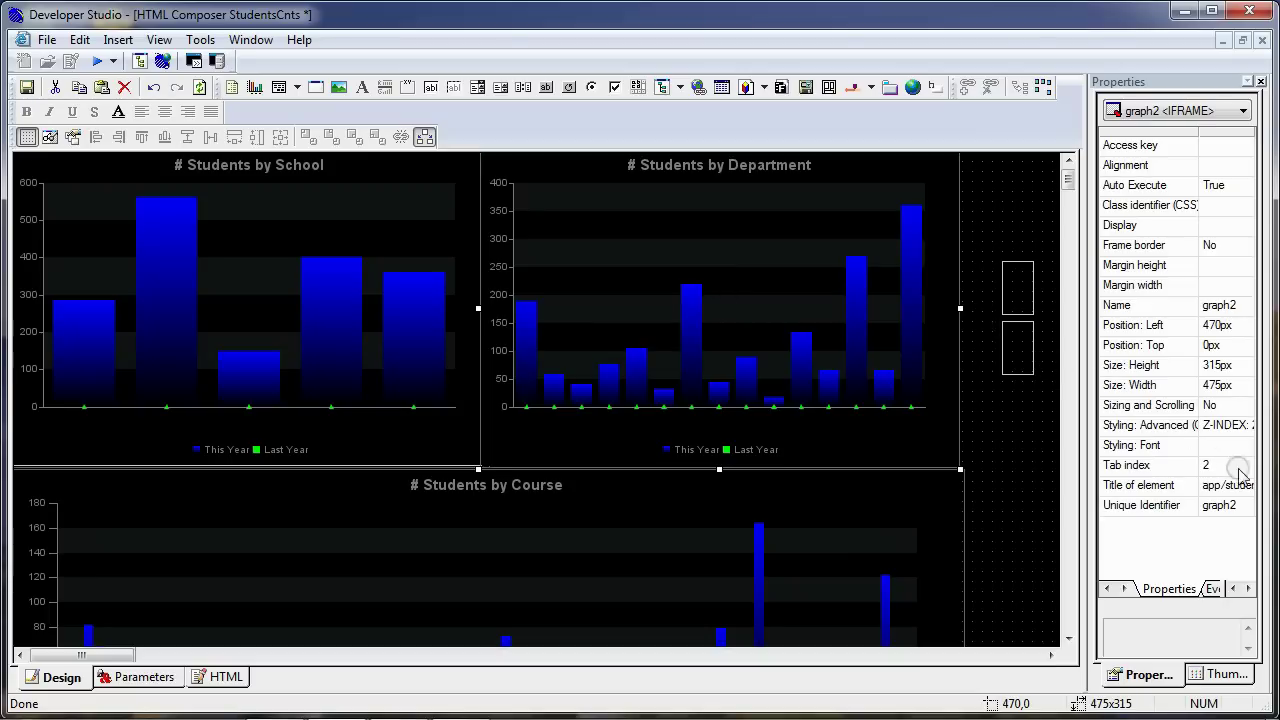
{"action": "left_click", "coordinate": [1237, 426]}
{"action": "left_click", "coordinate": [1245, 427]}
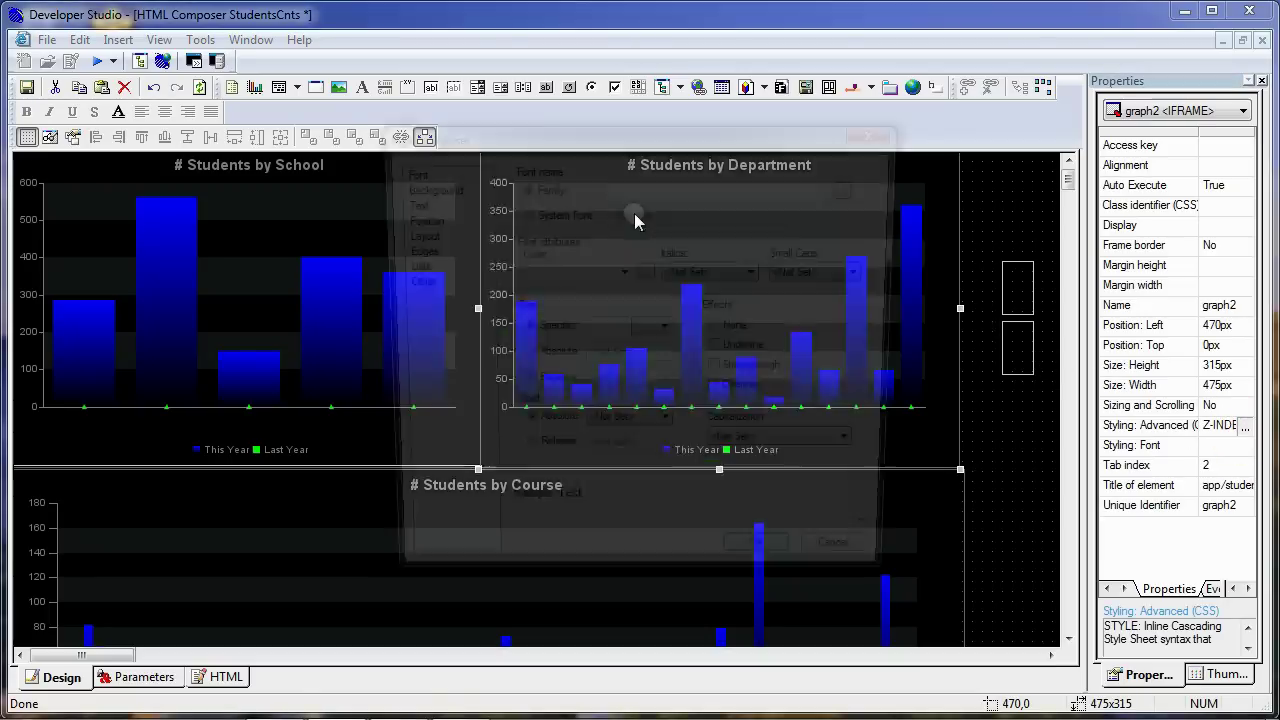
{"action": "left_click", "coordinate": [422, 186]}
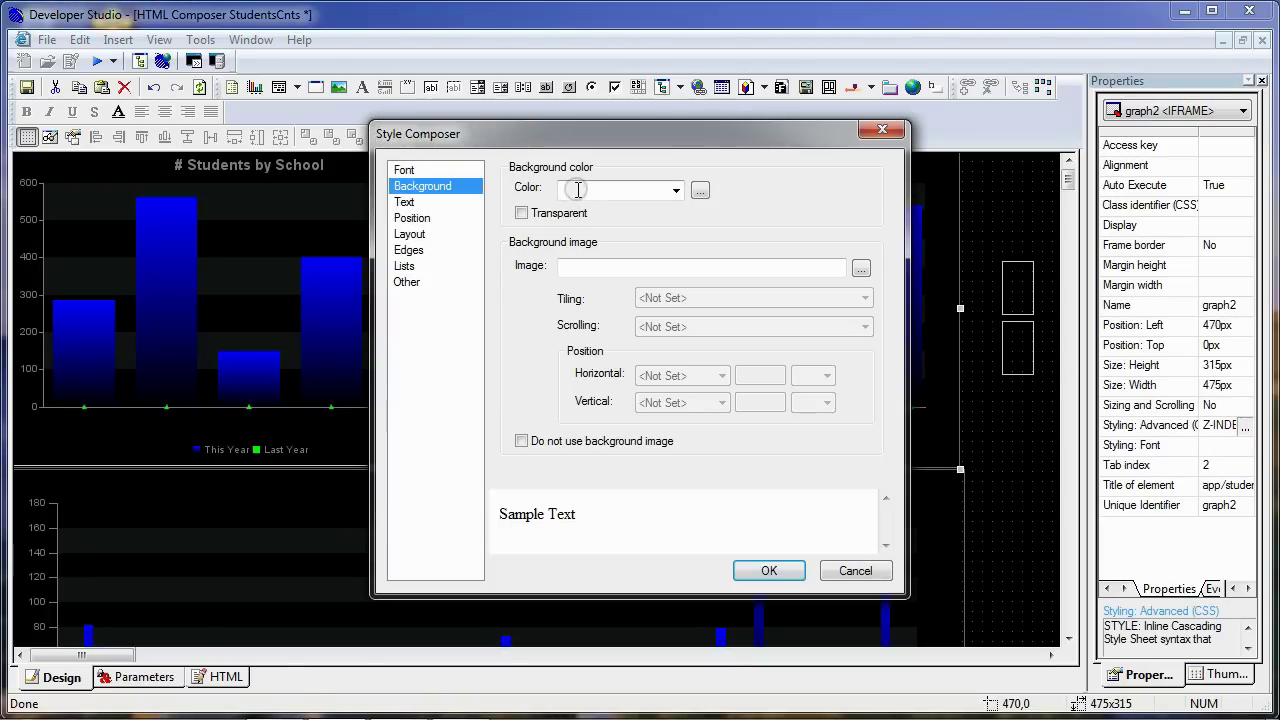
{"action": "left_click", "coordinate": [663, 194]}
{"action": "left_click", "coordinate": [676, 191]}
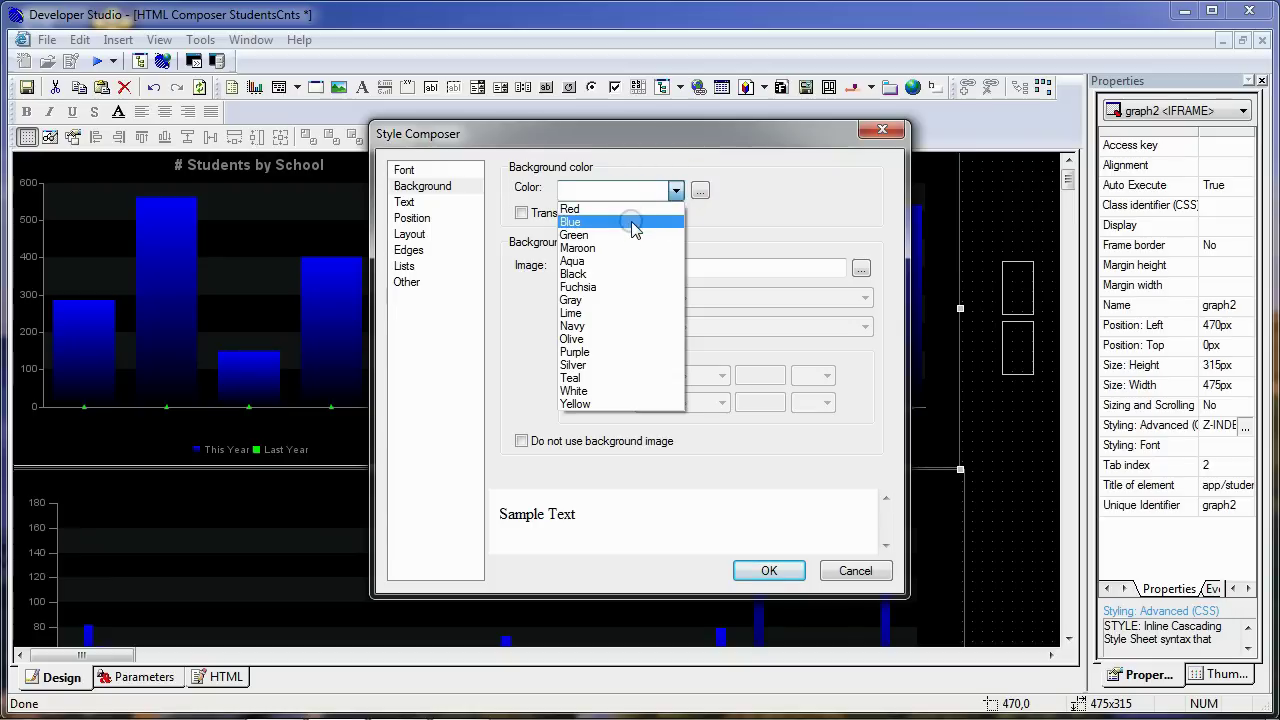
{"action": "left_click", "coordinate": [620, 275]}
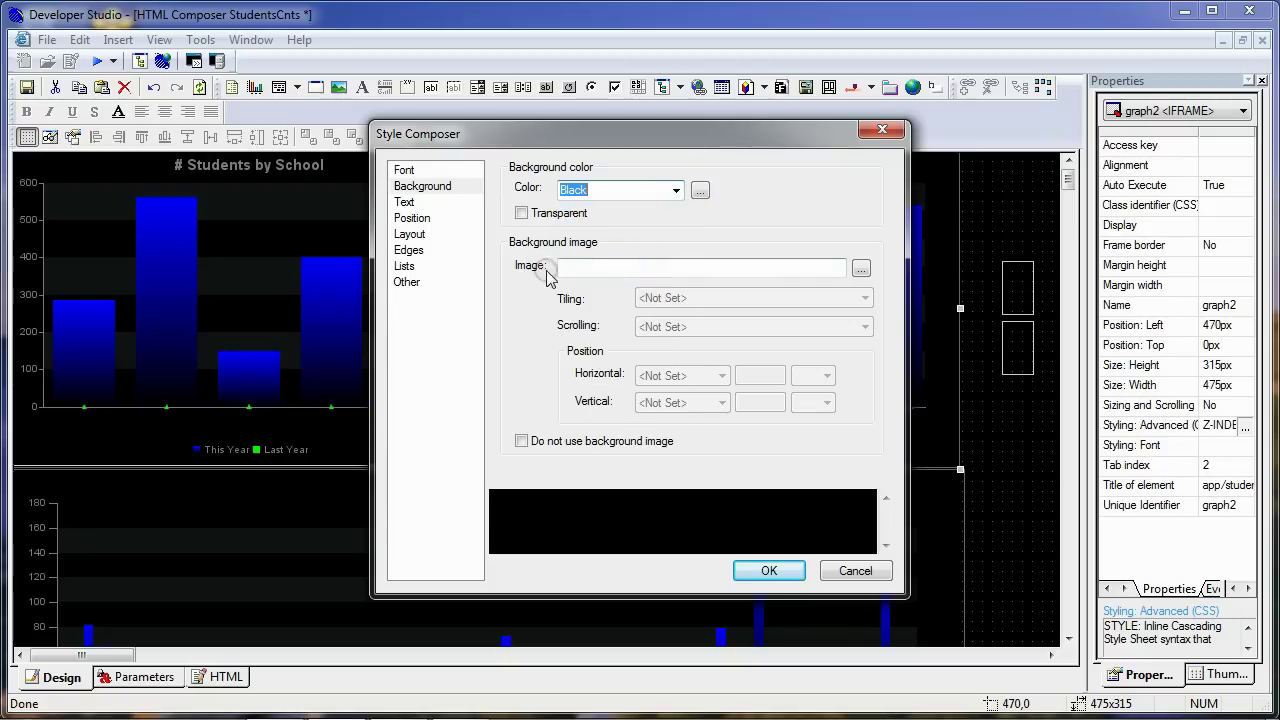
{"action": "left_click", "coordinate": [412, 250]}
{"action": "left_click", "coordinate": [648, 384]}
{"action": "left_click", "coordinate": [617, 411]}
{"action": "left_click", "coordinate": [768, 571]}
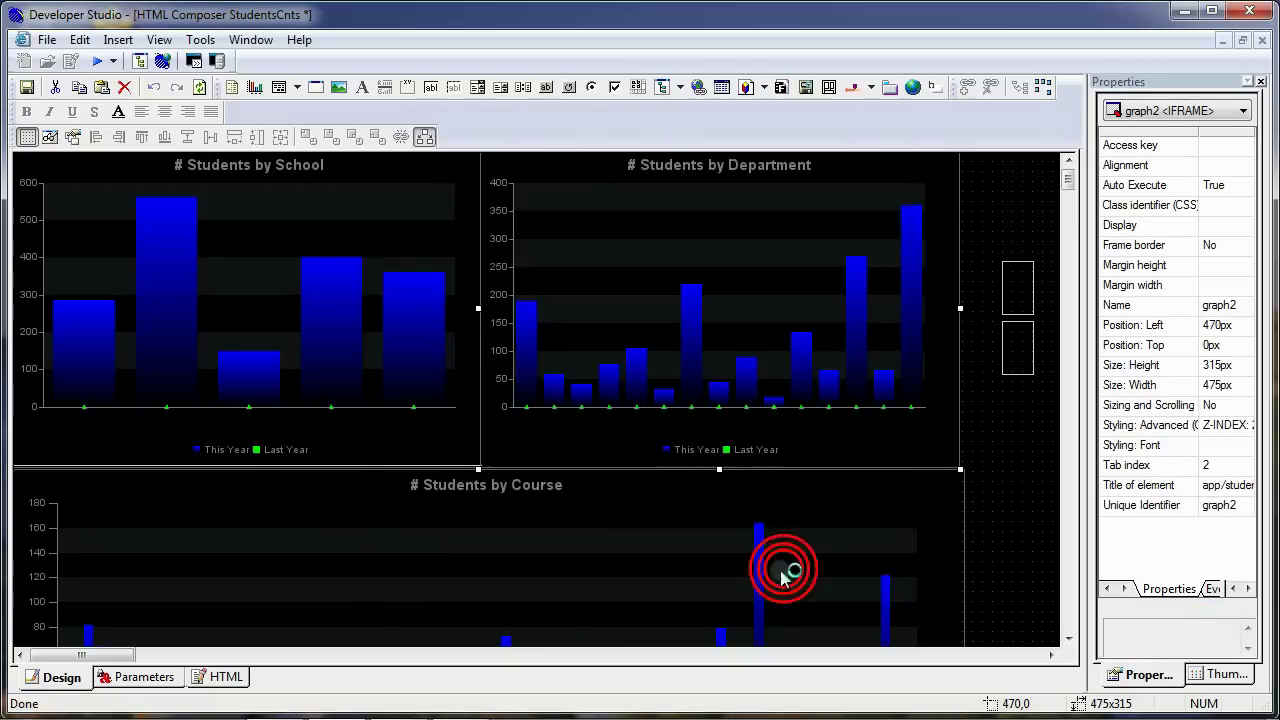
- Style the Students by Course graph with a Black background color and border style None on all edges
{"action": "left_click", "coordinate": [876, 507]}
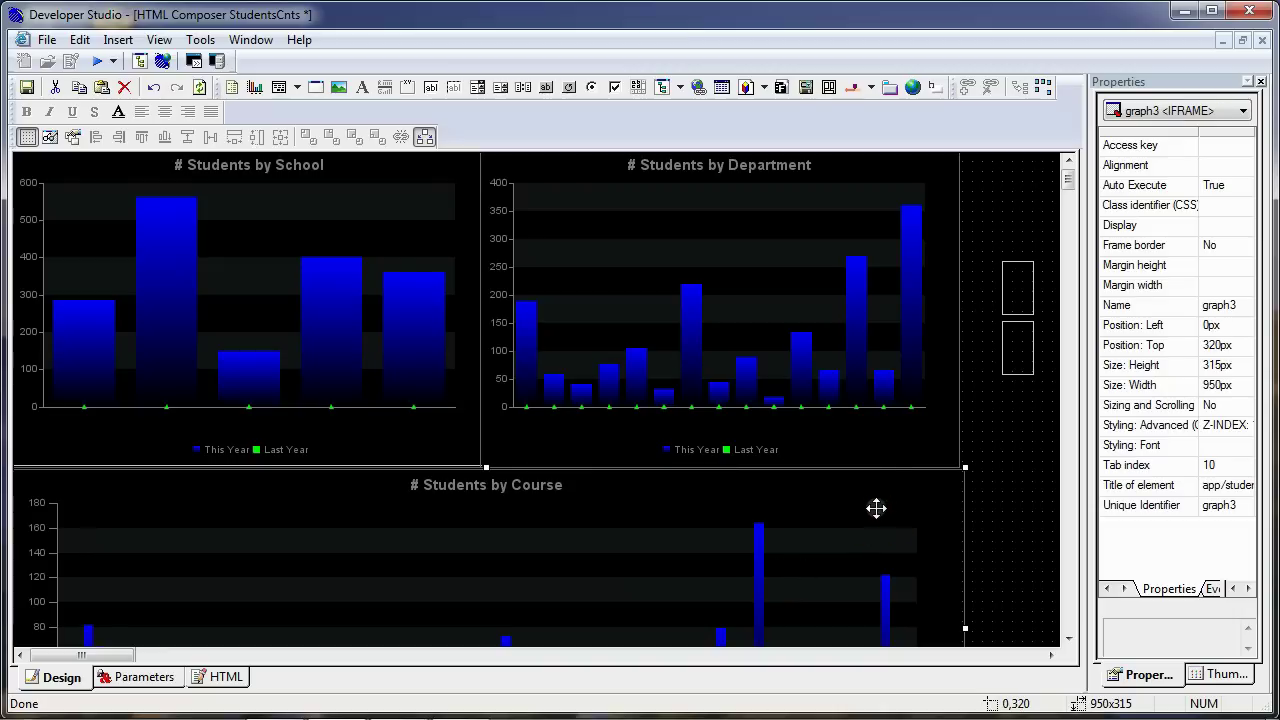
{"action": "left_click", "coordinate": [1235, 425]}
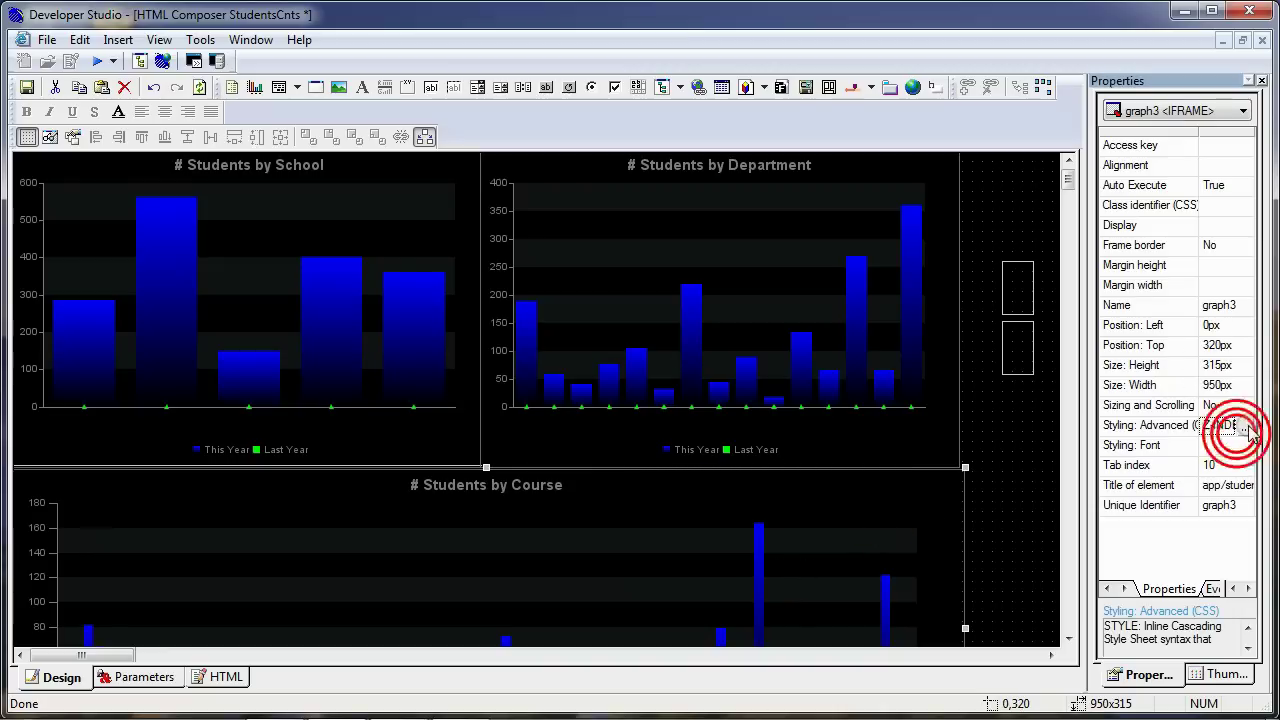
{"action": "left_click", "coordinate": [1250, 426]}
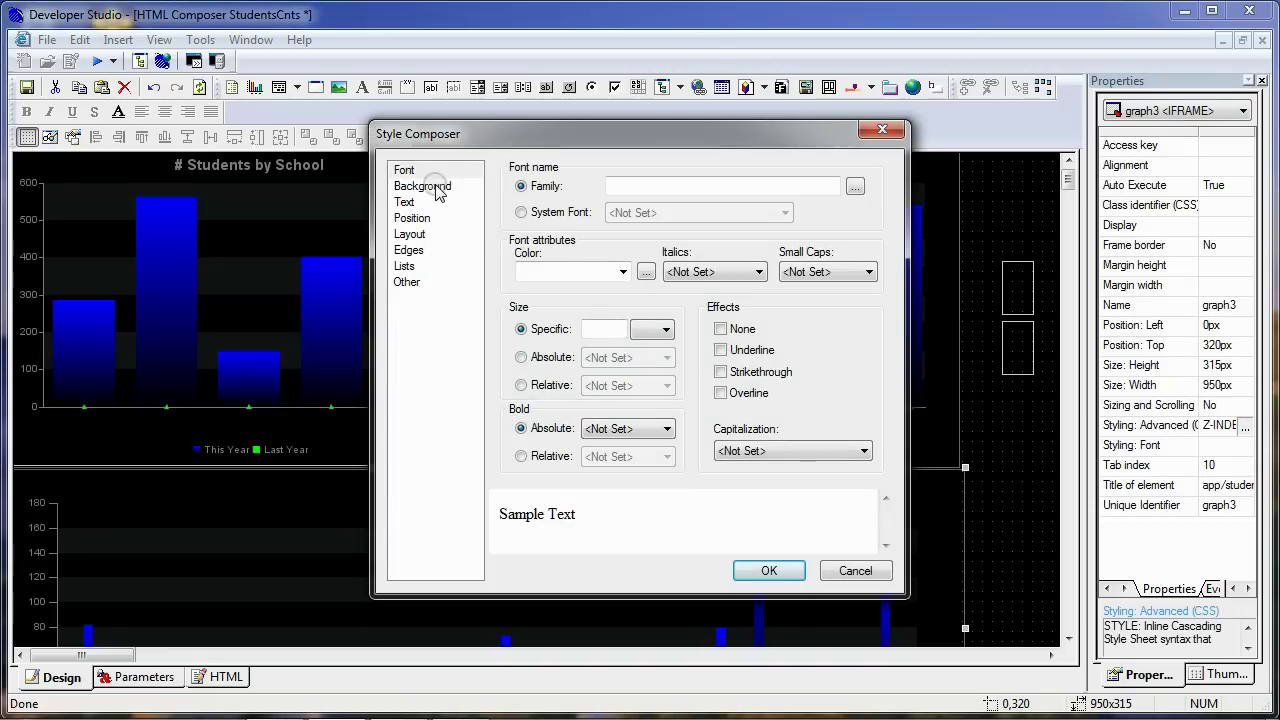
{"action": "left_click", "coordinate": [434, 188]}
{"action": "left_click", "coordinate": [676, 190]}
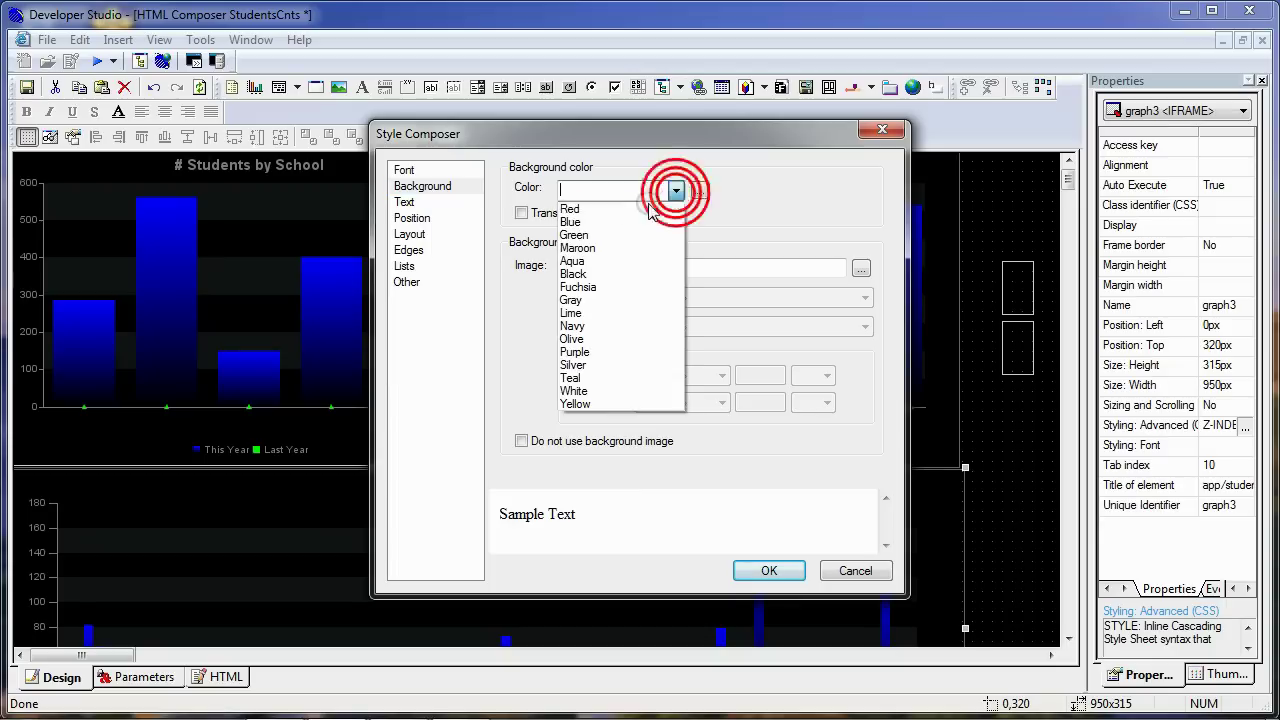
{"action": "left_click", "coordinate": [582, 259]}
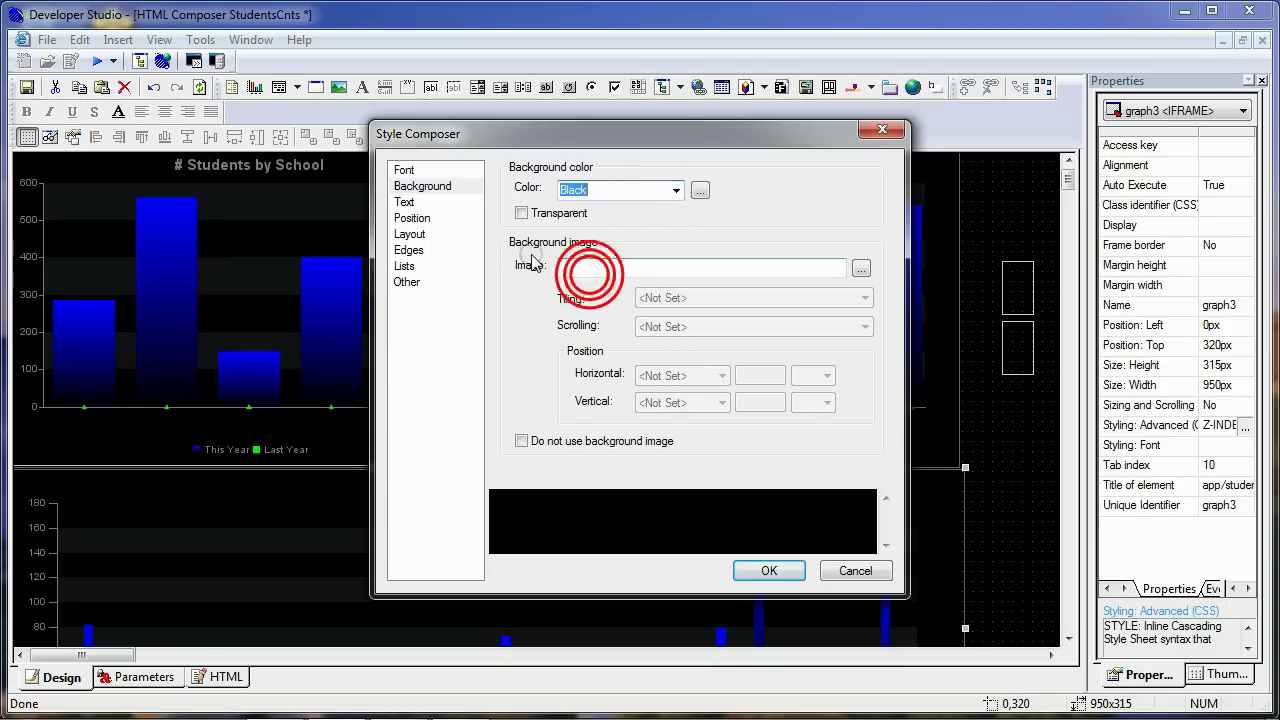
{"action": "left_click", "coordinate": [405, 250]}
{"action": "left_click", "coordinate": [698, 384]}
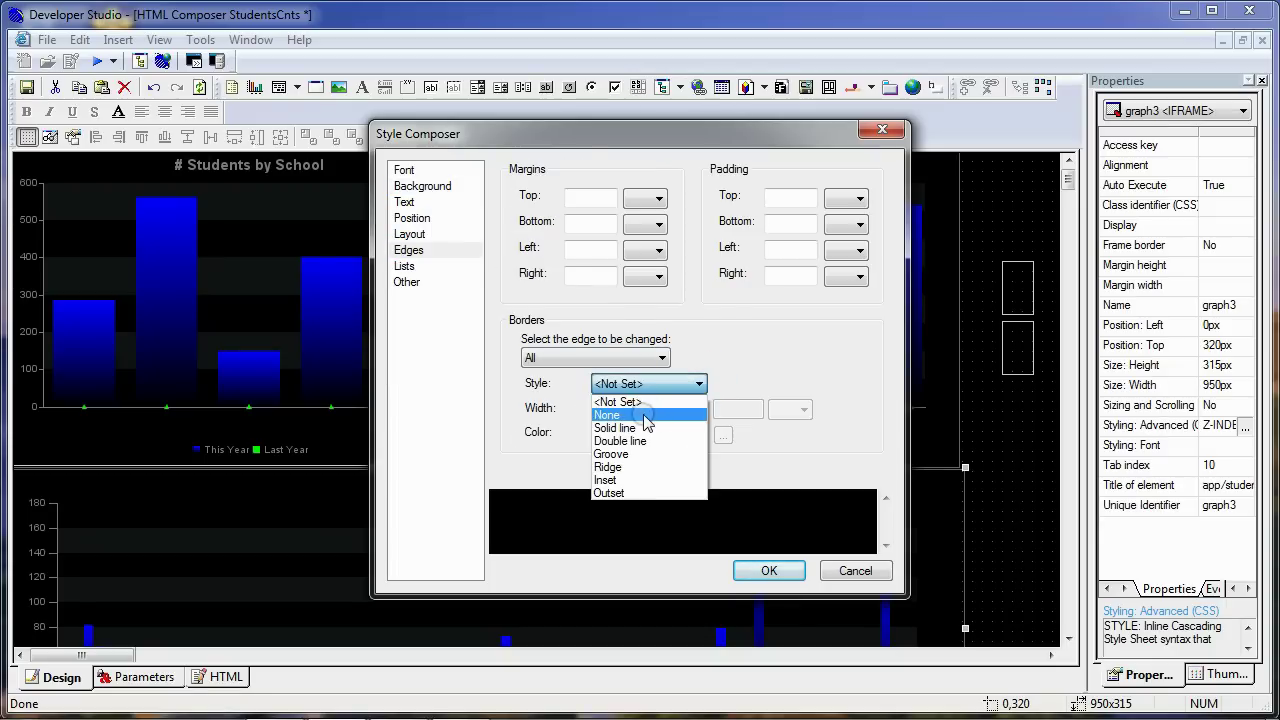
{"action": "left_click", "coordinate": [642, 416]}
{"action": "left_click", "coordinate": [768, 570]}
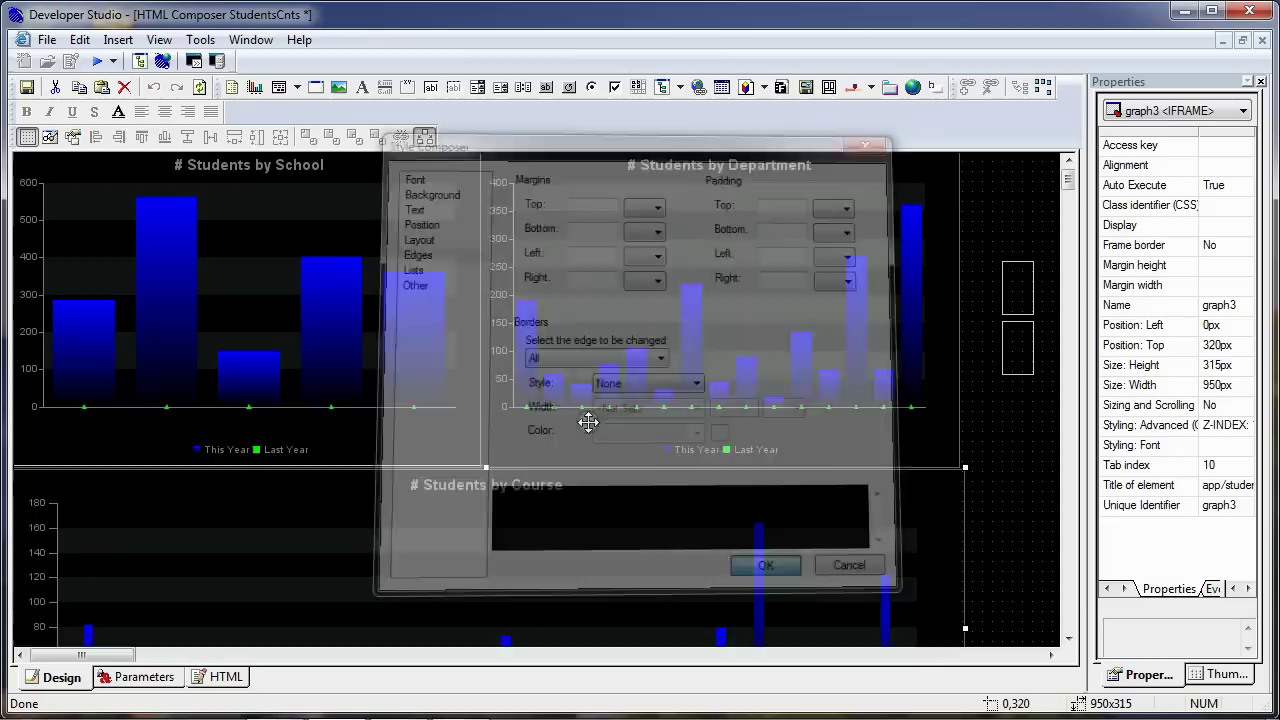
- Save the StudentsCnts page, preview it in a maximized browser window, and close both the preview and the page
{"action": "left_click", "coordinate": [27, 88]}
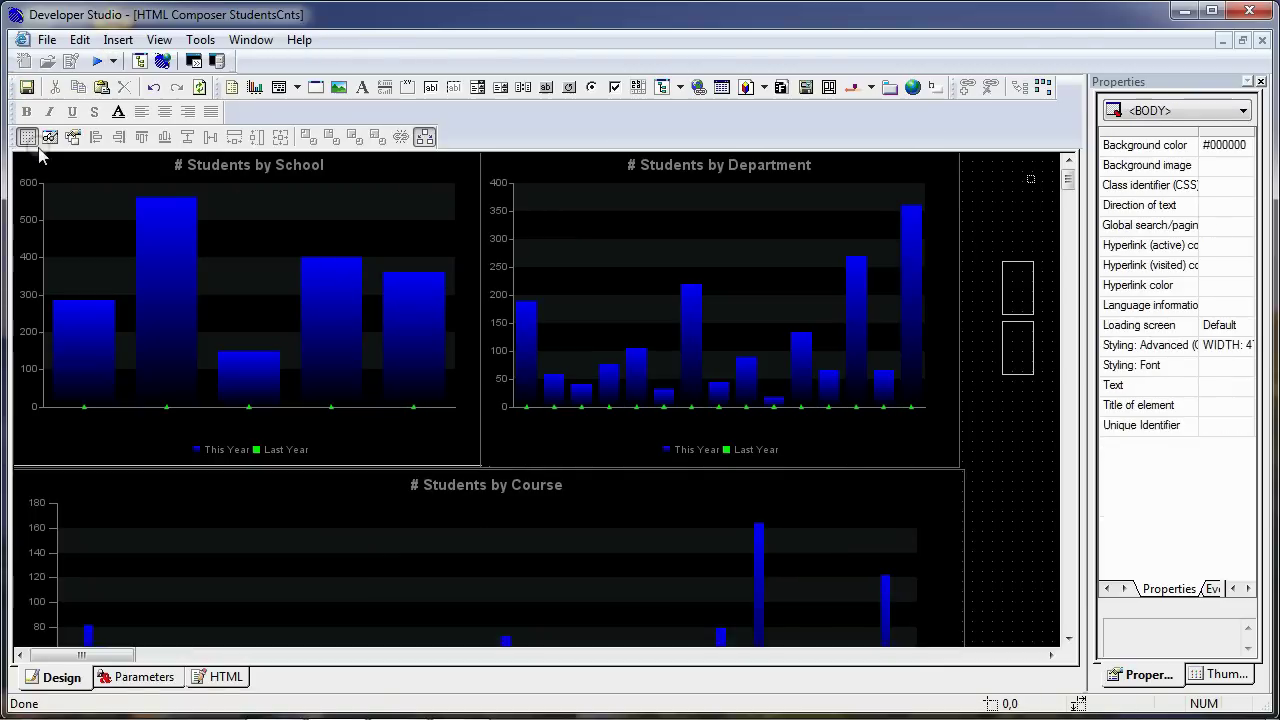
{"action": "left_click", "coordinate": [100, 62]}
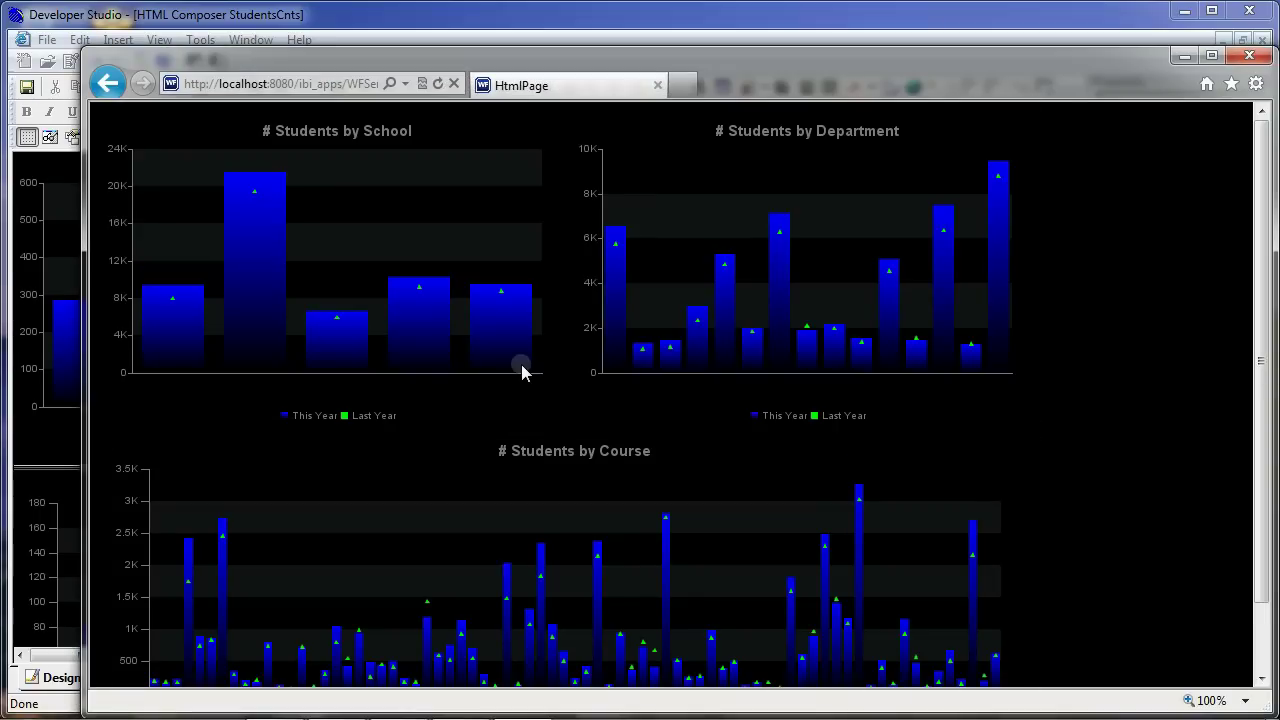
{"action": "double_click", "coordinate": [811, 54]}
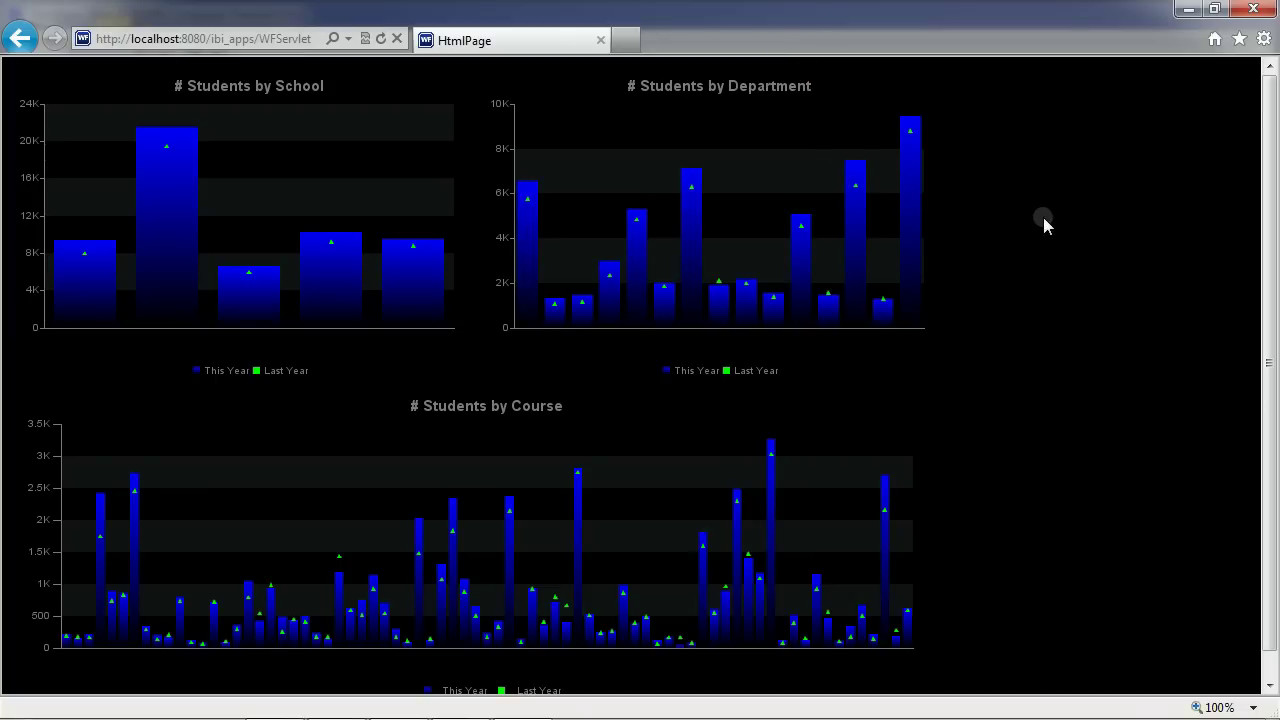
{"action": "left_click", "coordinate": [1256, 10]}
{"action": "left_click", "coordinate": [27, 88]}
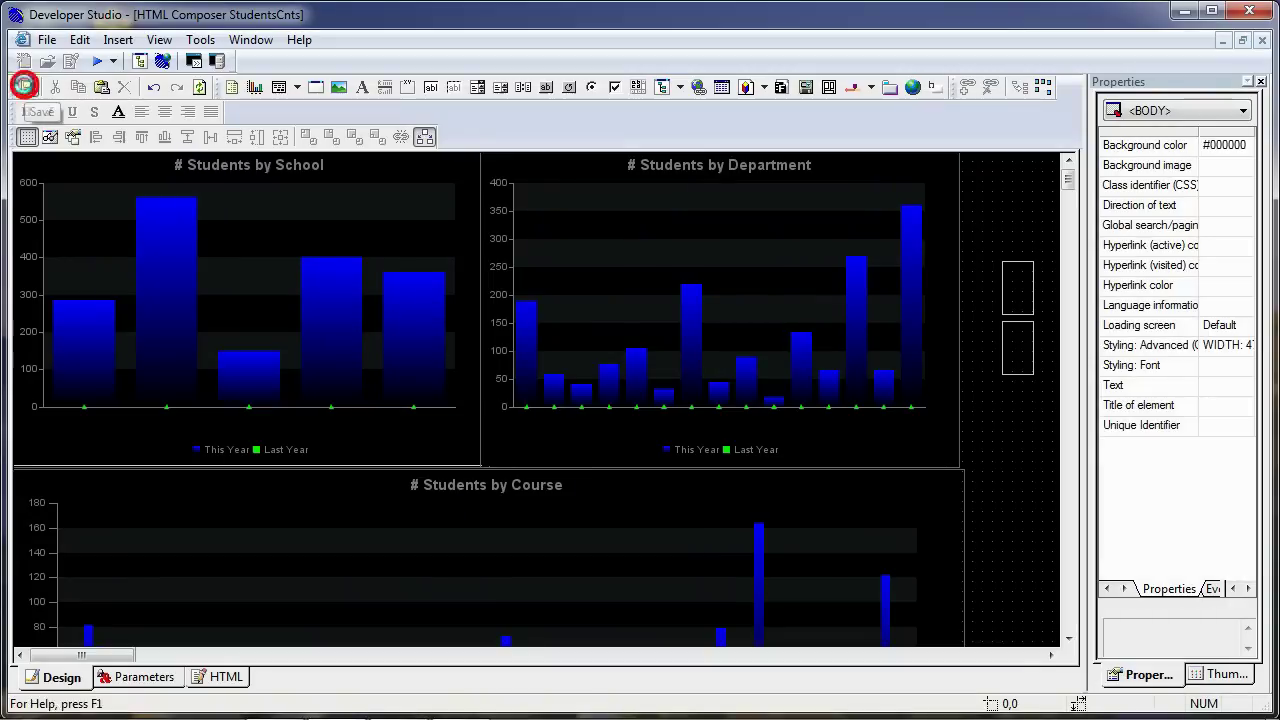
{"action": "left_click", "coordinate": [1262, 41]}
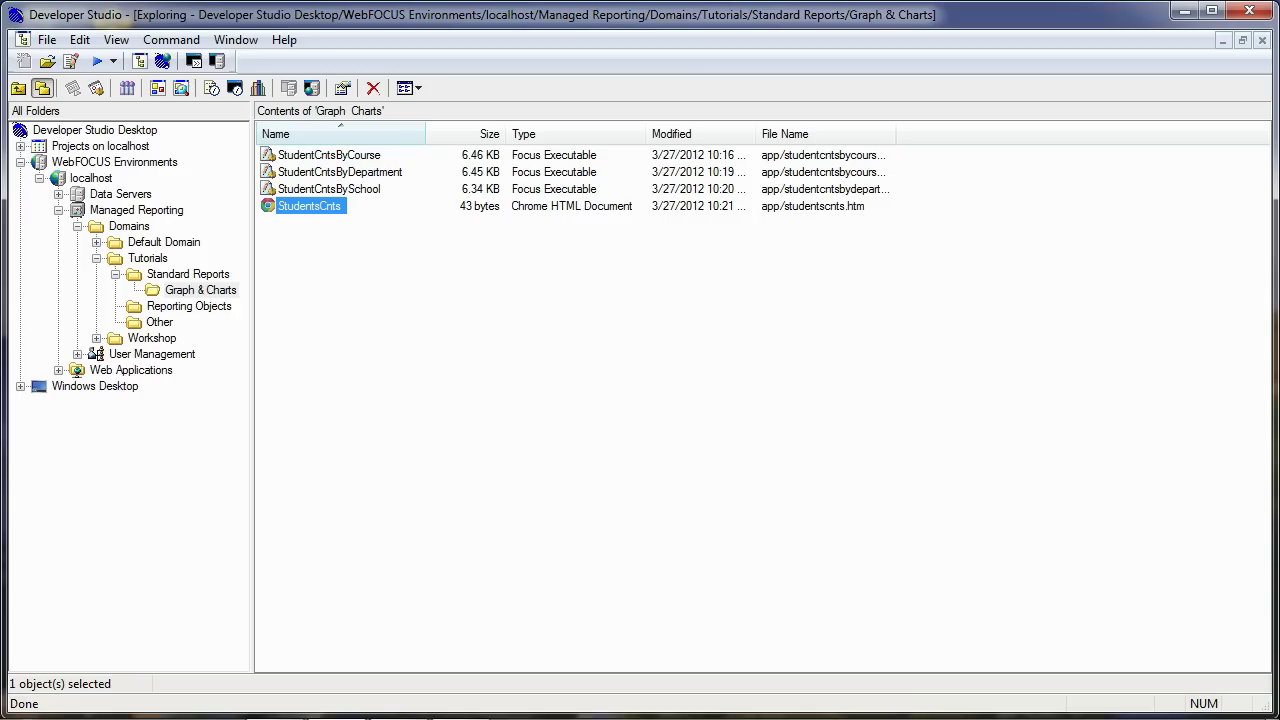
- Run StudentsCnts from the Graph & Charts folder, test whether the Students by School bars drill down, and close the browser
{"action": "left_click", "coordinate": [351, 623]}
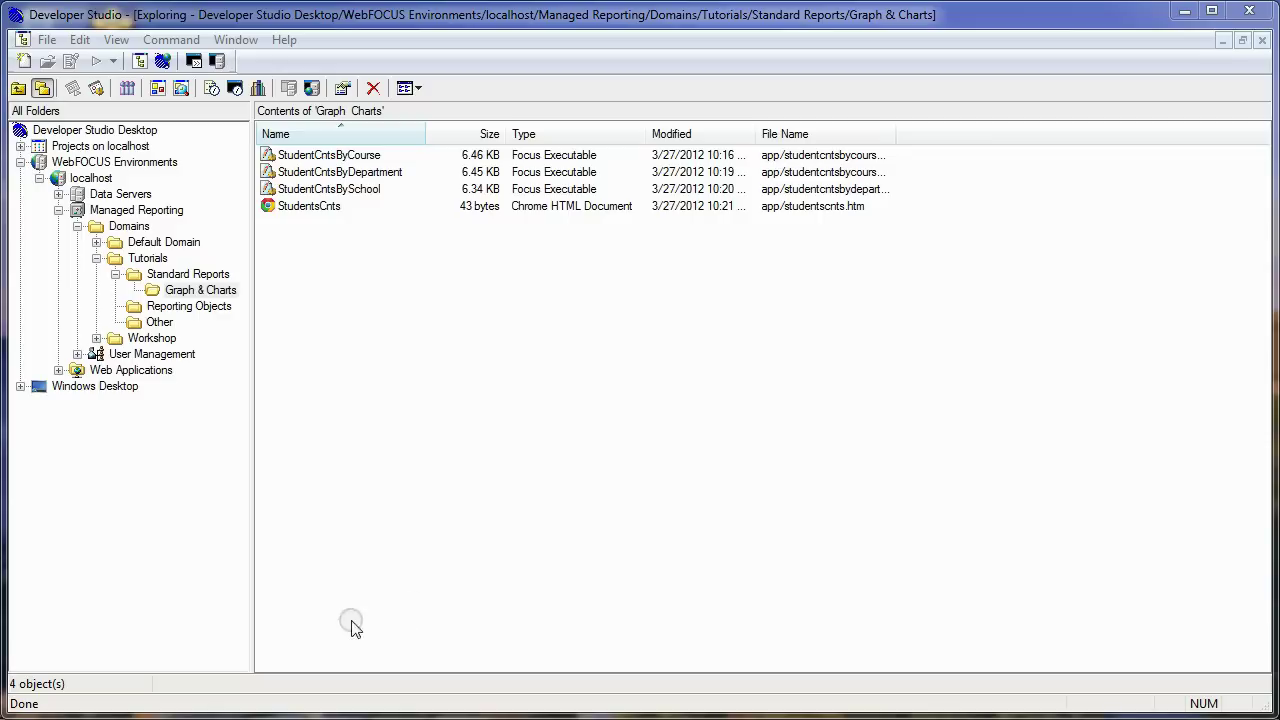
{"action": "left_click", "coordinate": [306, 208]}
{"action": "left_click", "coordinate": [97, 57]}
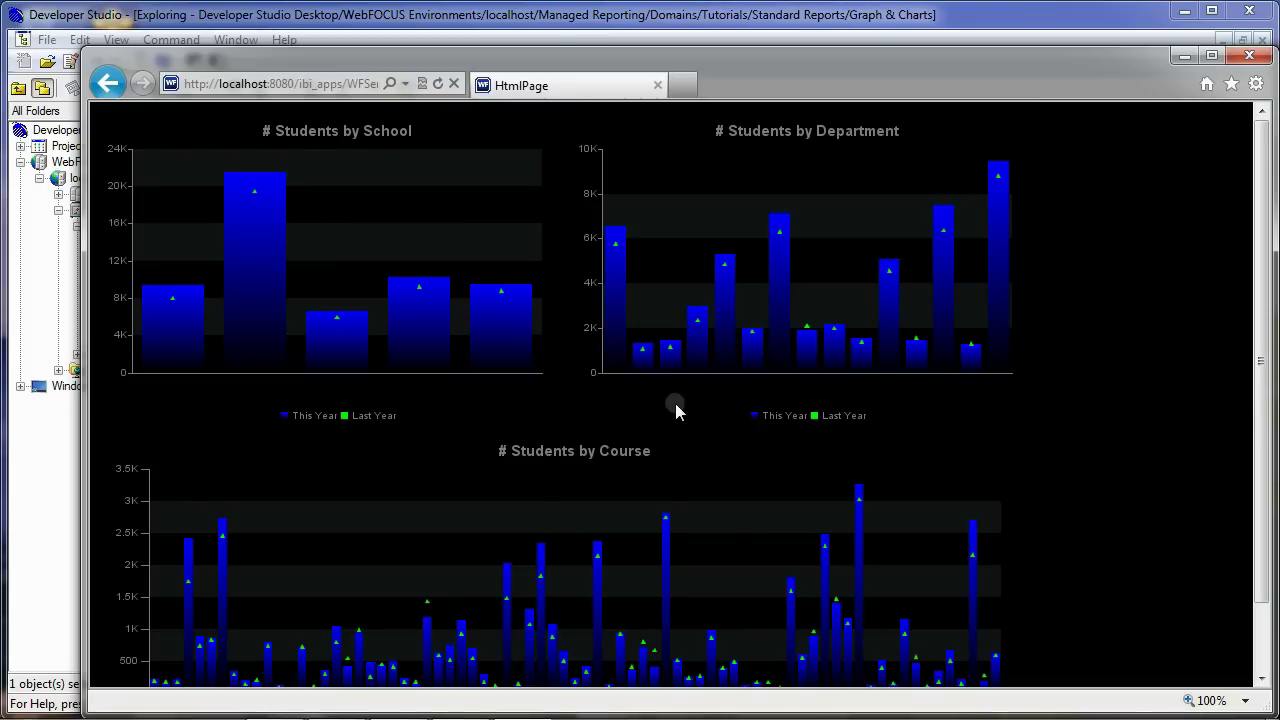
{"action": "left_click", "coordinate": [337, 334]}
{"action": "left_click", "coordinate": [418, 310]}
{"action": "left_click", "coordinate": [497, 313]}
{"action": "left_click", "coordinate": [407, 316]}
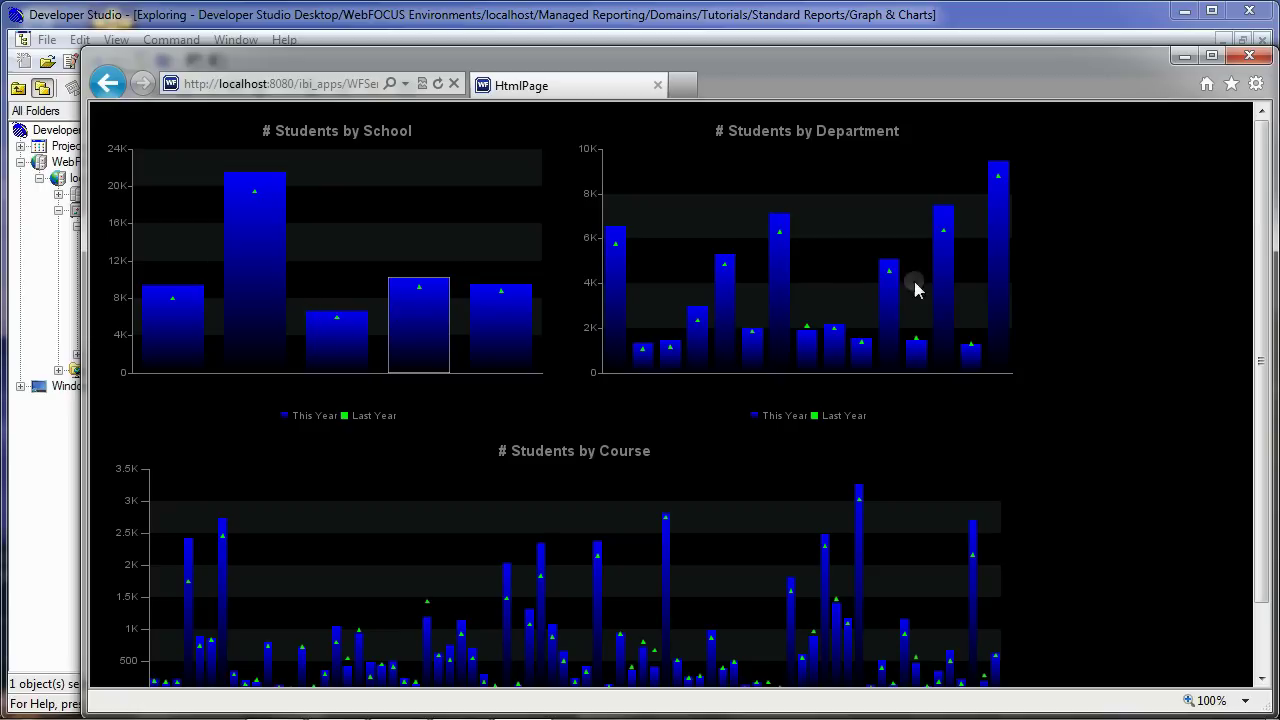
{"action": "left_click", "coordinate": [1251, 57]}
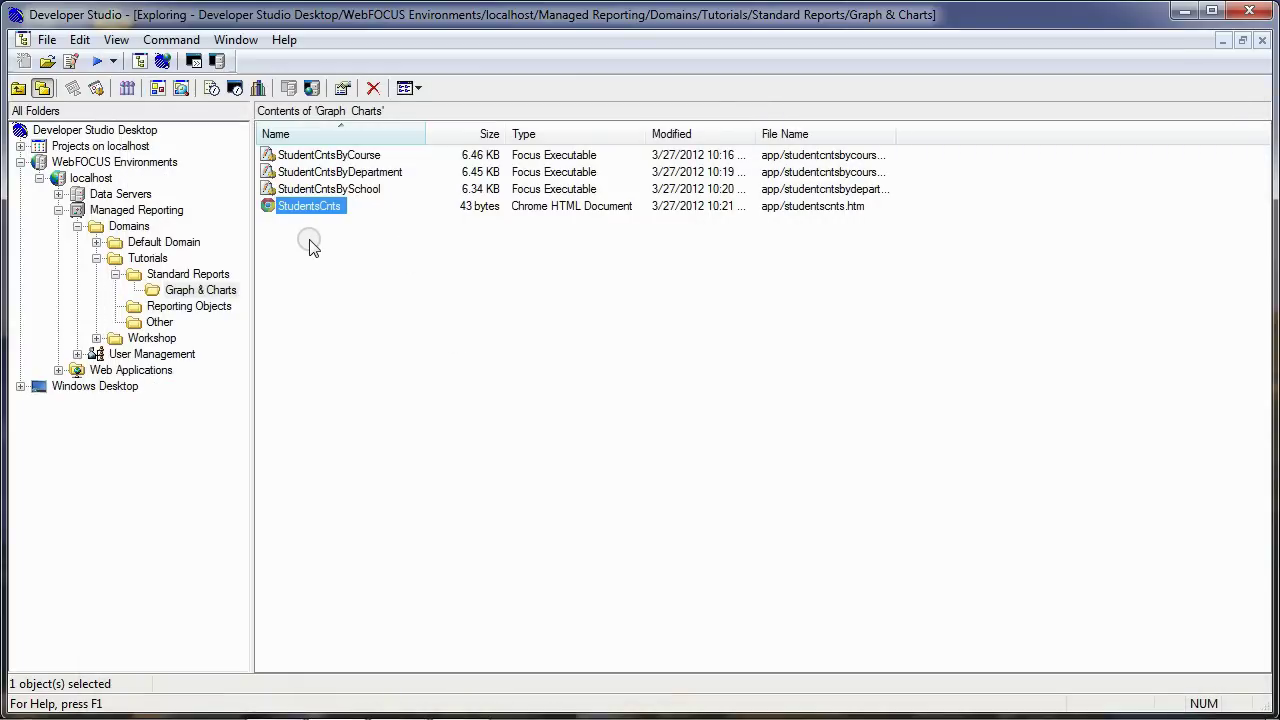
- Open the StudentCntsBySchool procedure's graph for editing and show its data selection
{"action": "left_click", "coordinate": [333, 190]}
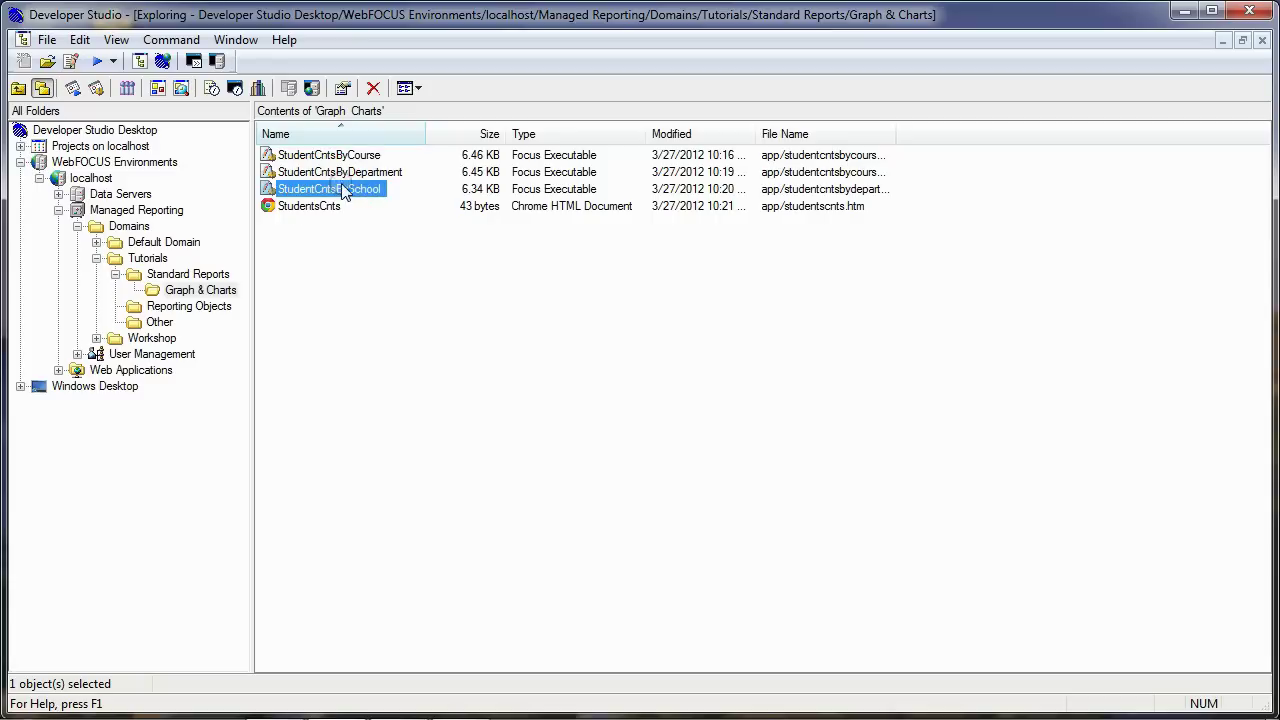
{"action": "double_click", "coordinate": [345, 193]}
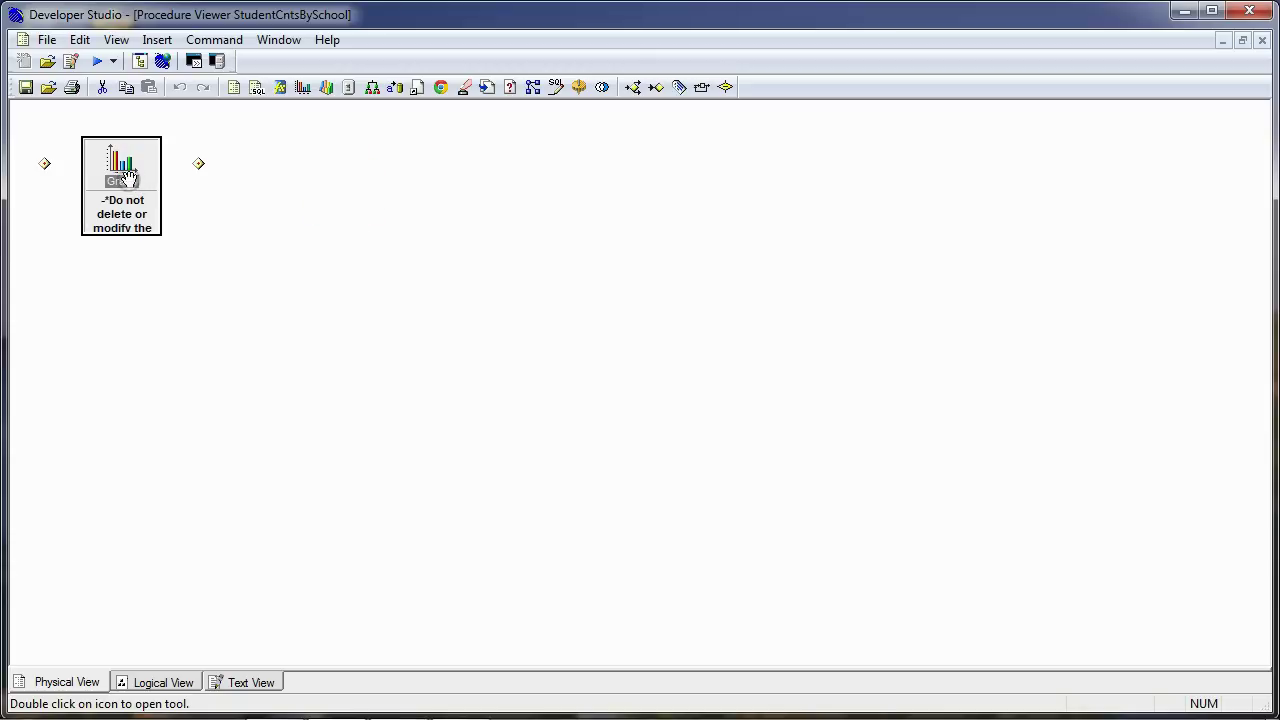
{"action": "double_click", "coordinate": [127, 177]}
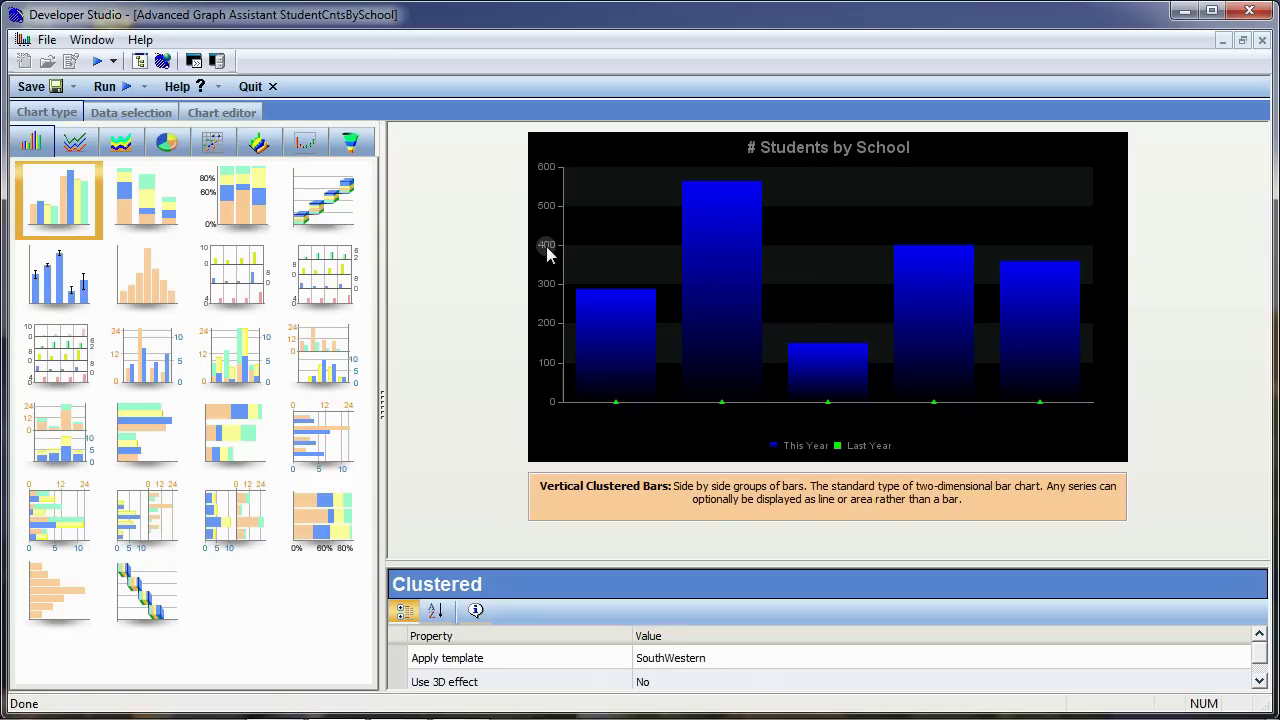
{"action": "left_click", "coordinate": [125, 114]}
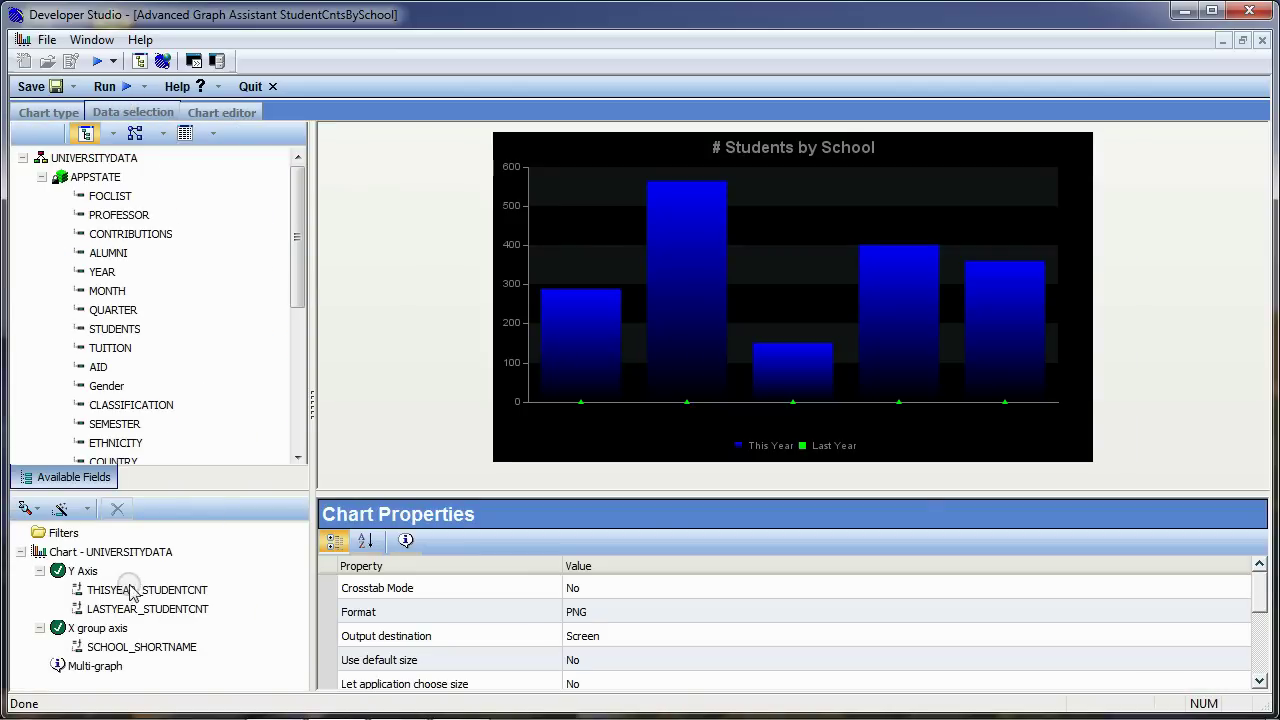
- Set the THISYEAR_STUDENTCNT field's drill down to execute the StudentCntsByDepartment procedure
{"action": "left_click", "coordinate": [108, 590]}
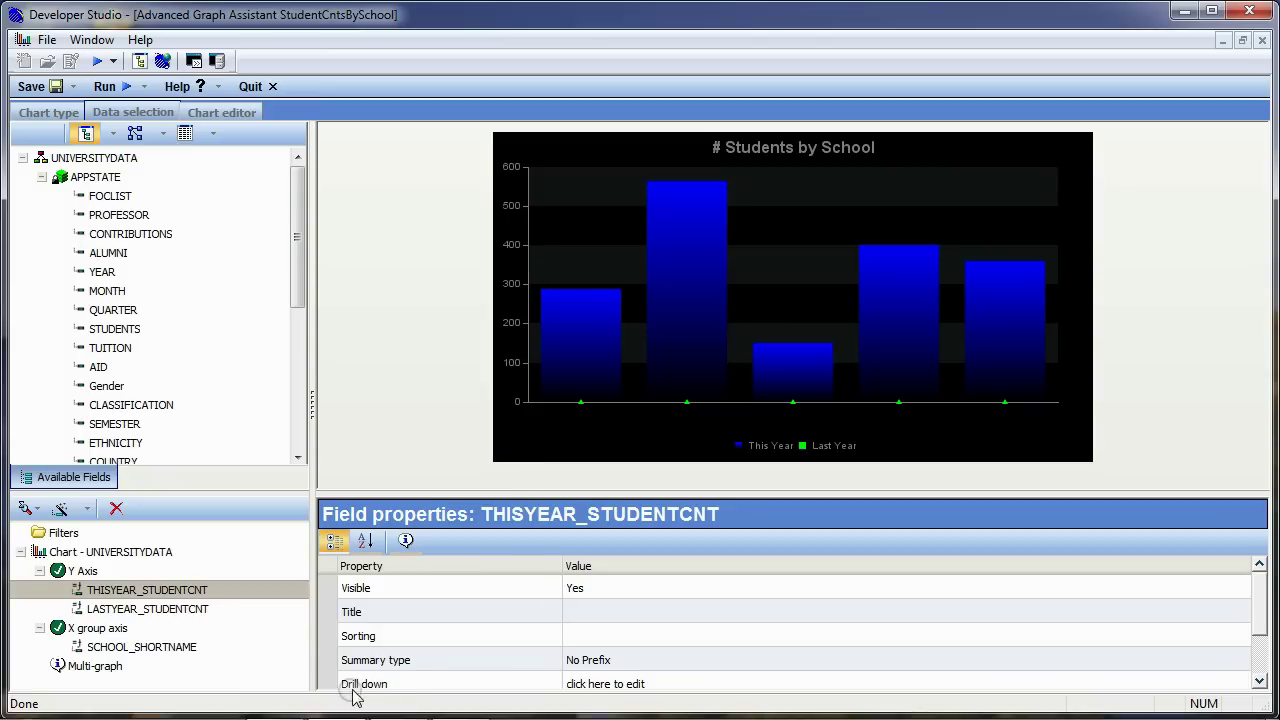
{"action": "left_click", "coordinate": [612, 686]}
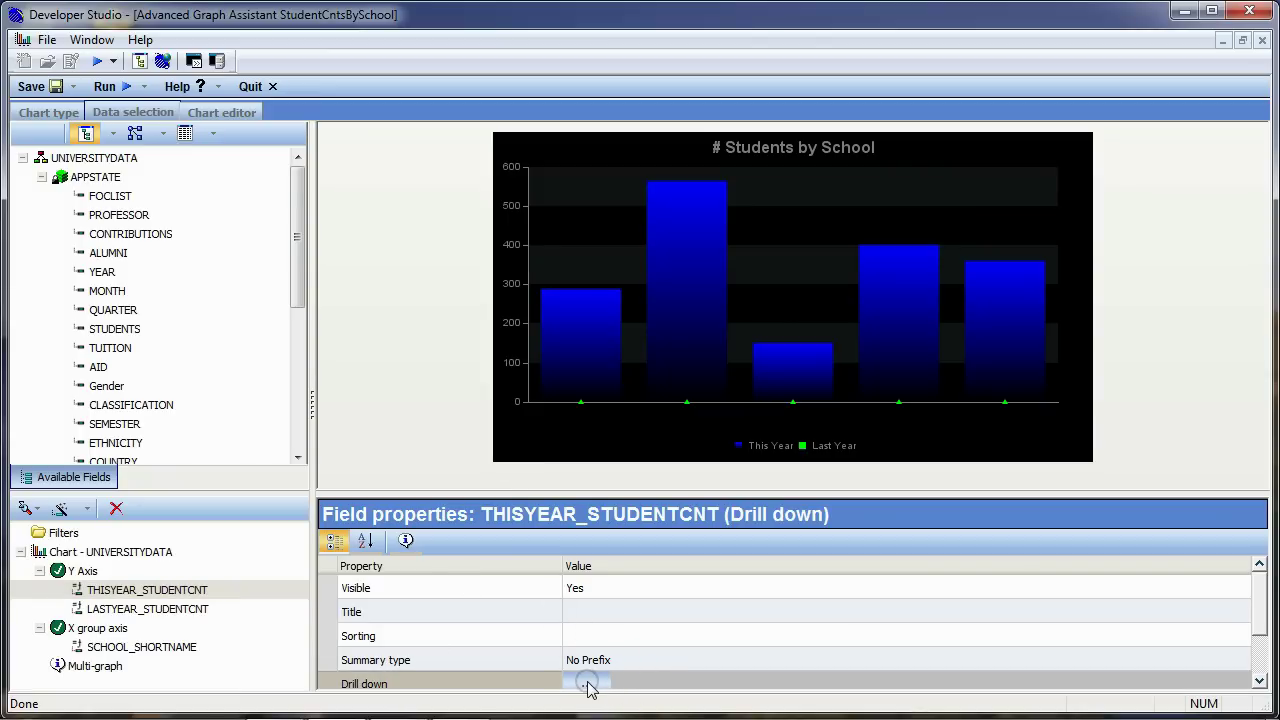
{"action": "left_click", "coordinate": [588, 684]}
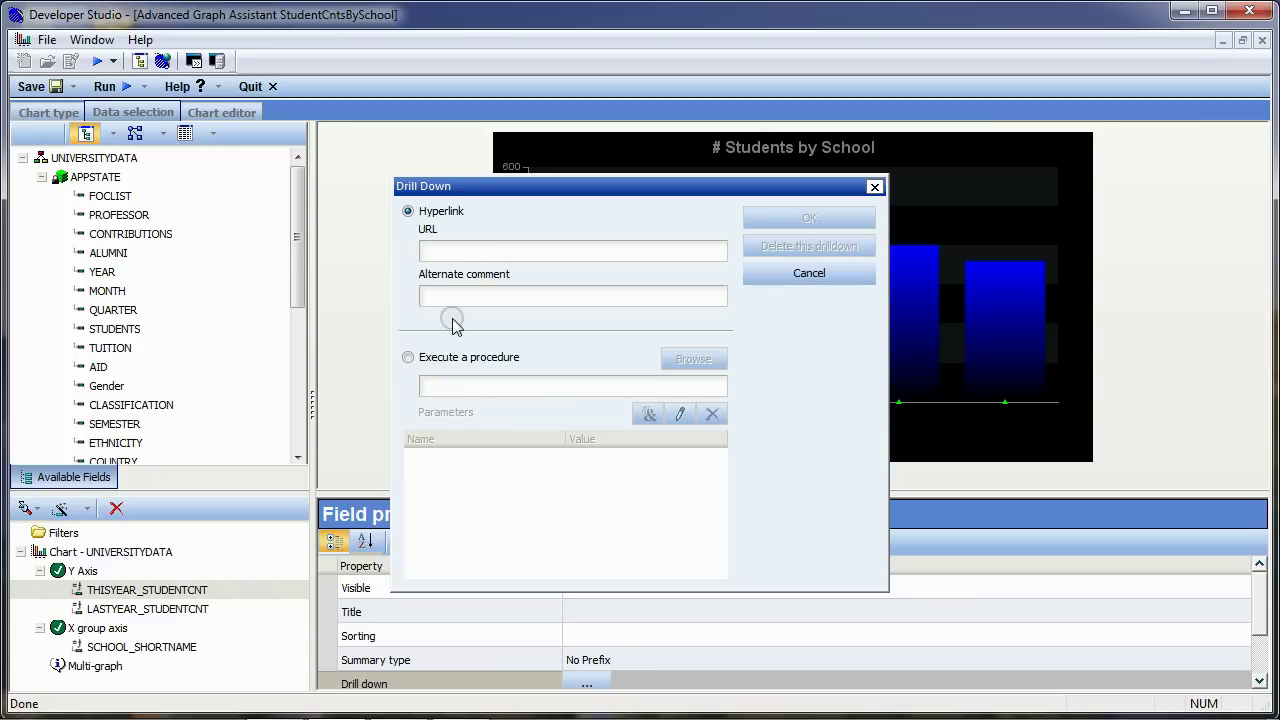
{"action": "left_click", "coordinate": [409, 358]}
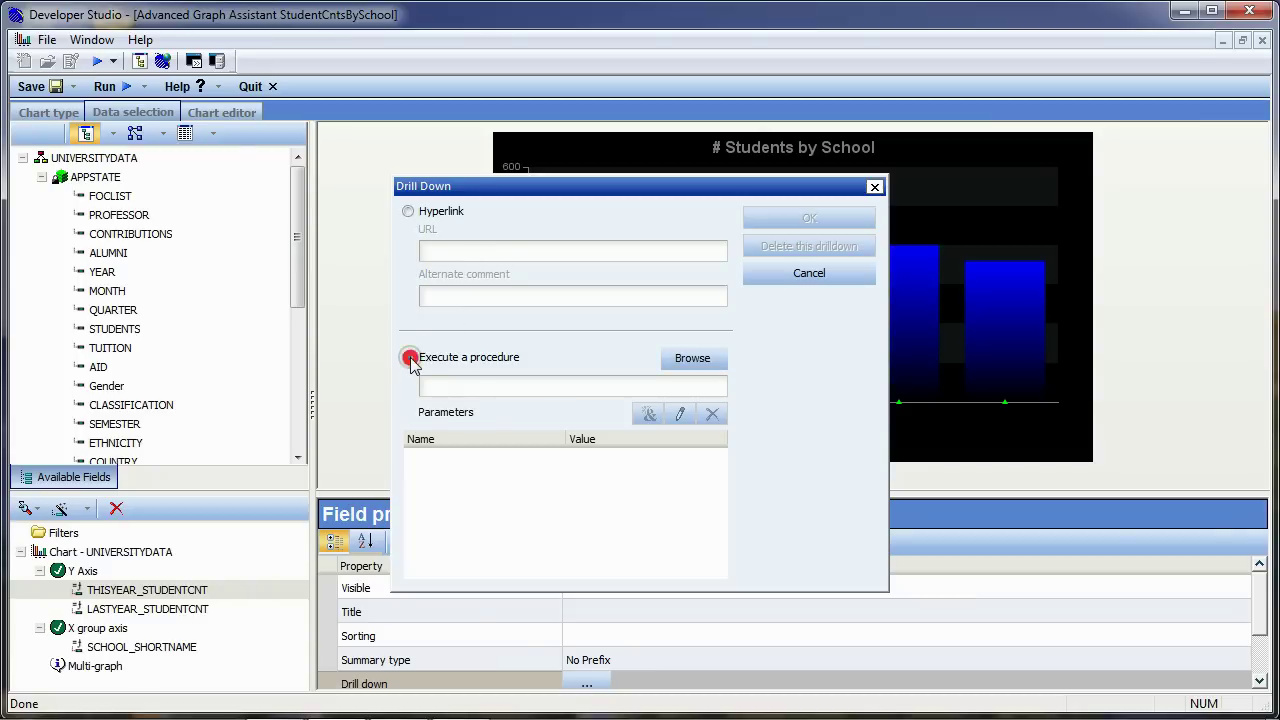
{"action": "left_click", "coordinate": [694, 359]}
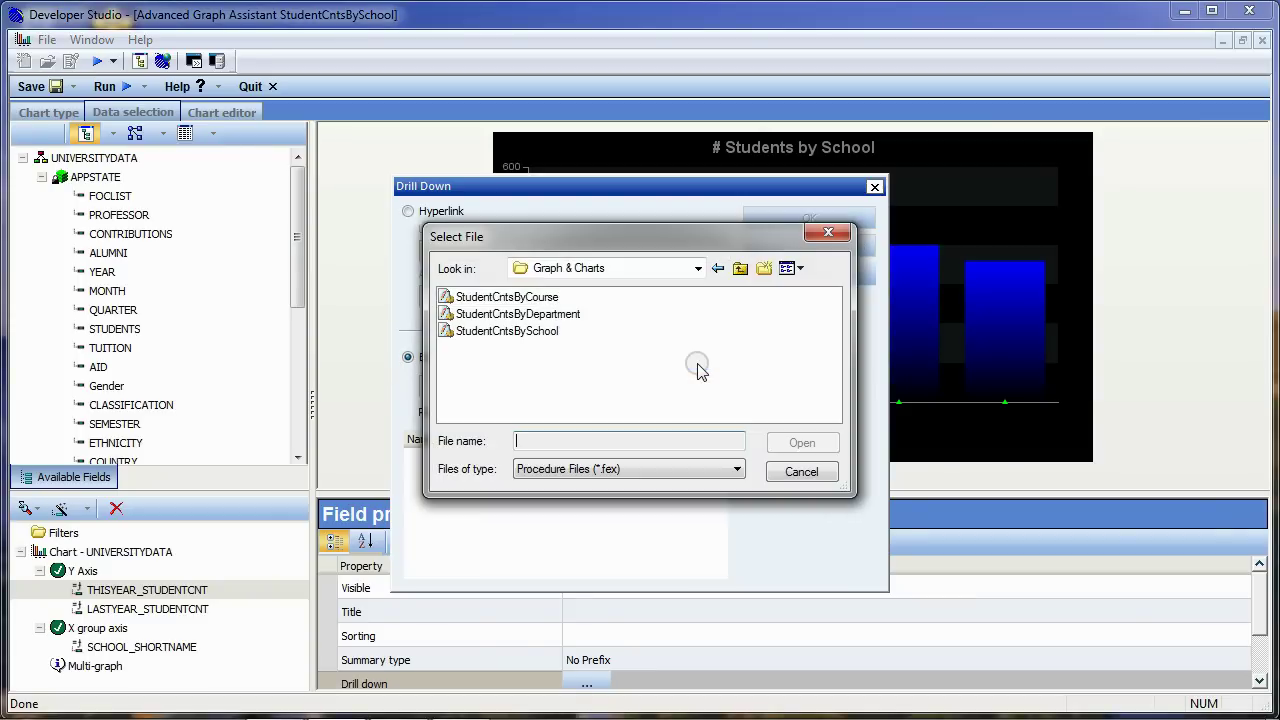
{"action": "left_click", "coordinate": [529, 316]}
{"action": "left_click", "coordinate": [803, 444]}
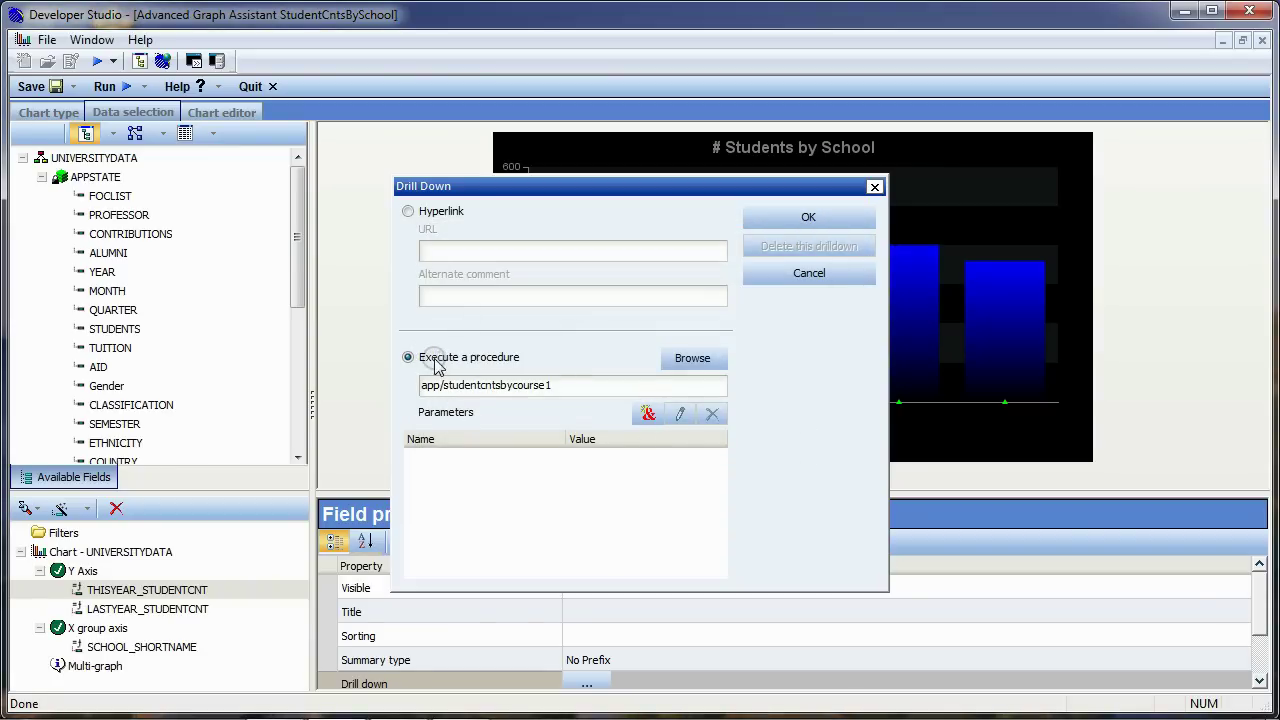
- Add a drill-down parameter named SCHOOL_SHORTNAME that takes its value from the SCHOOL_SHORTNAME field, and accept the drill down
{"action": "left_click", "coordinate": [648, 415]}
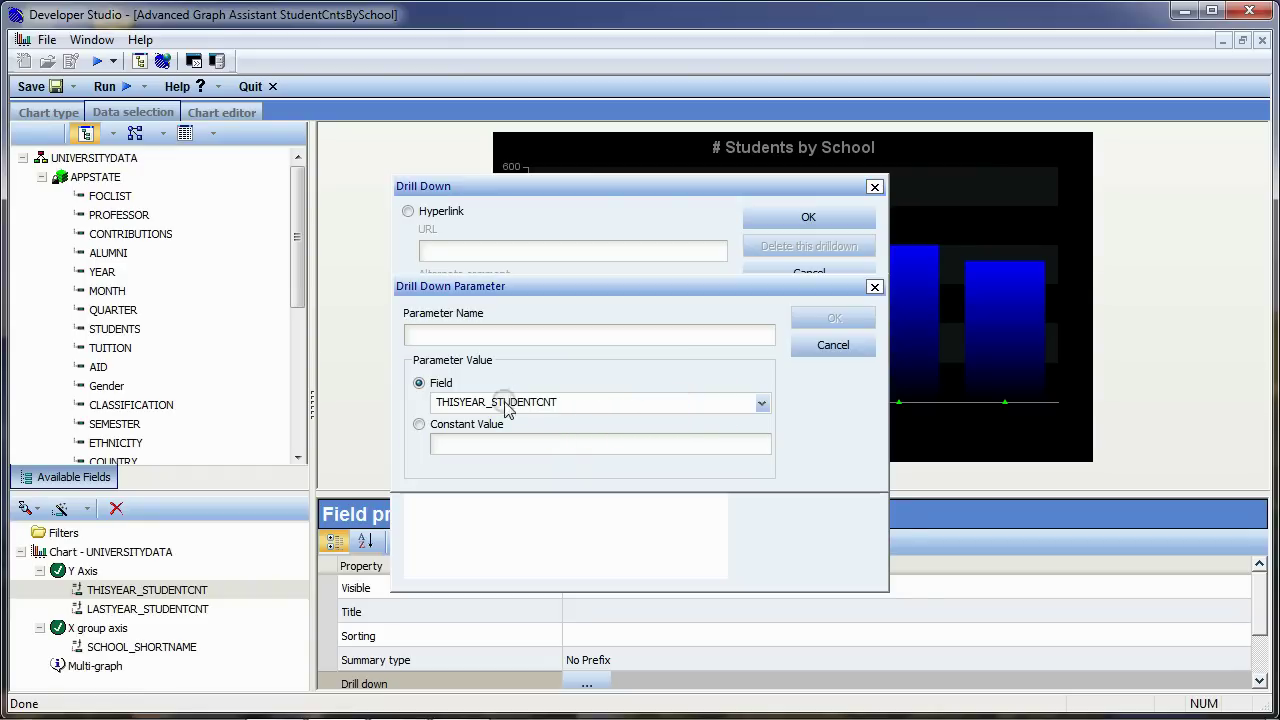
{"action": "left_click", "coordinate": [762, 403]}
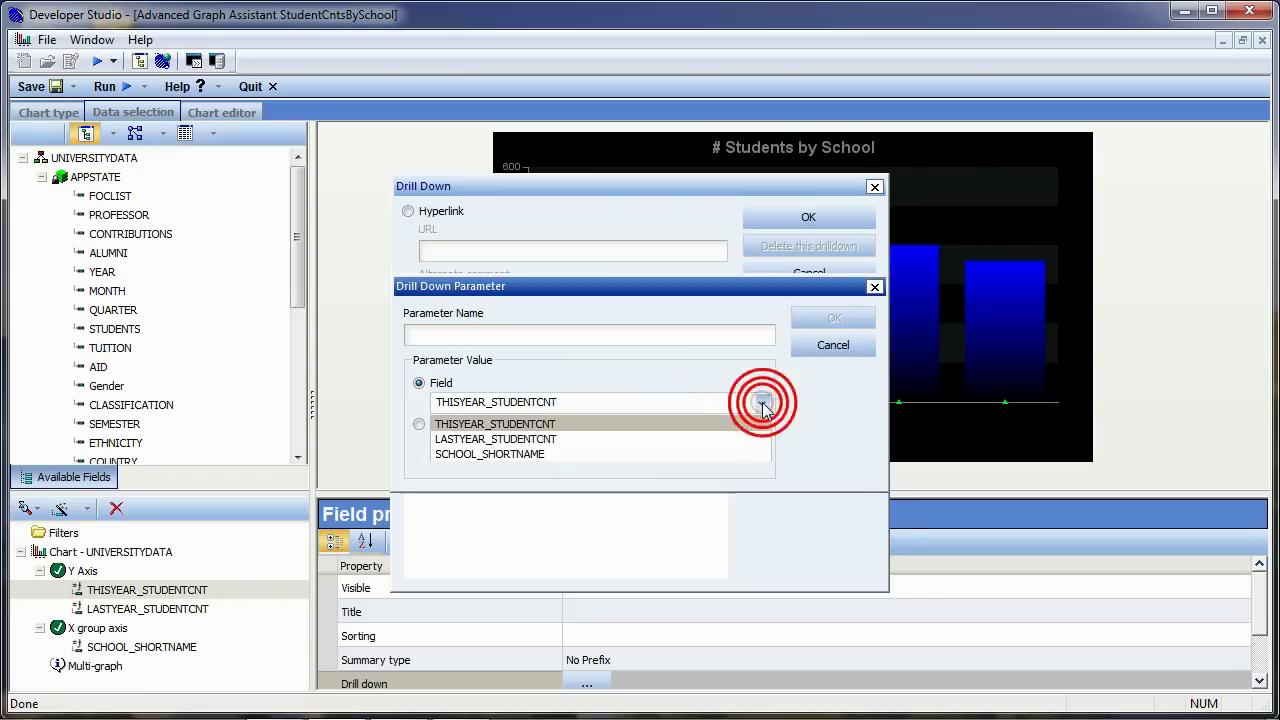
{"action": "left_click", "coordinate": [557, 453]}
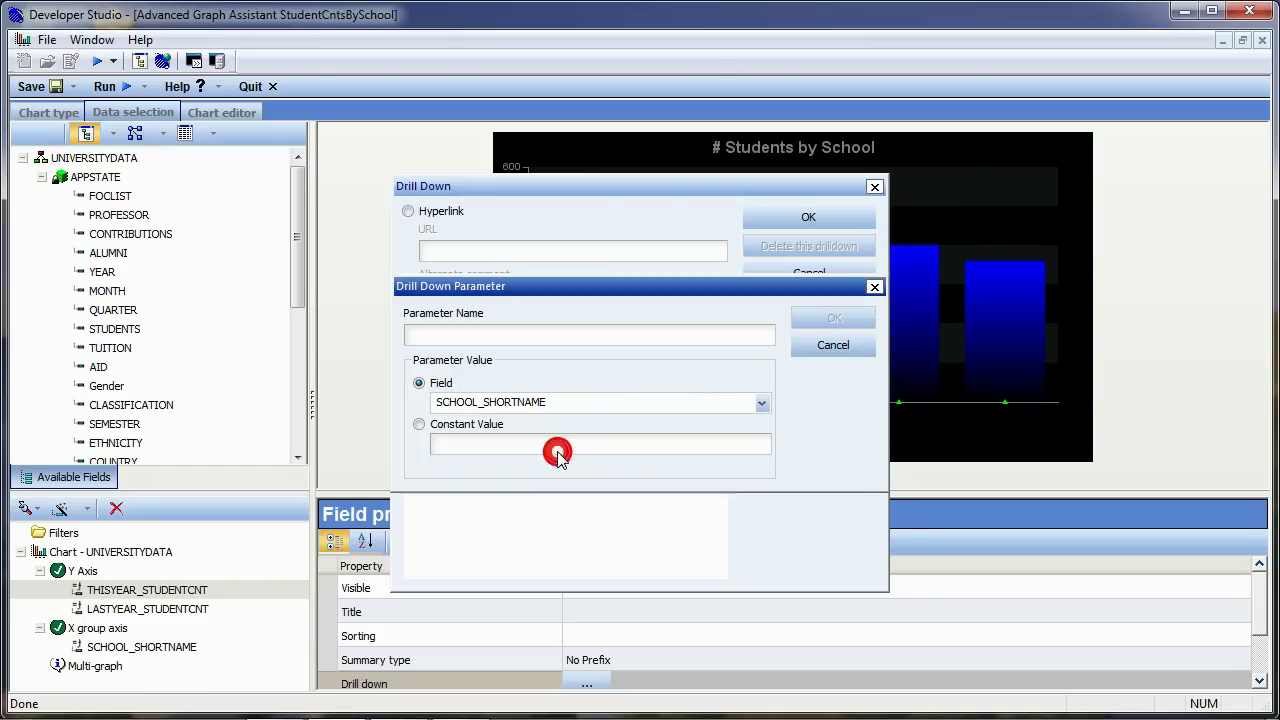
{"action": "left_click", "coordinate": [510, 334]}
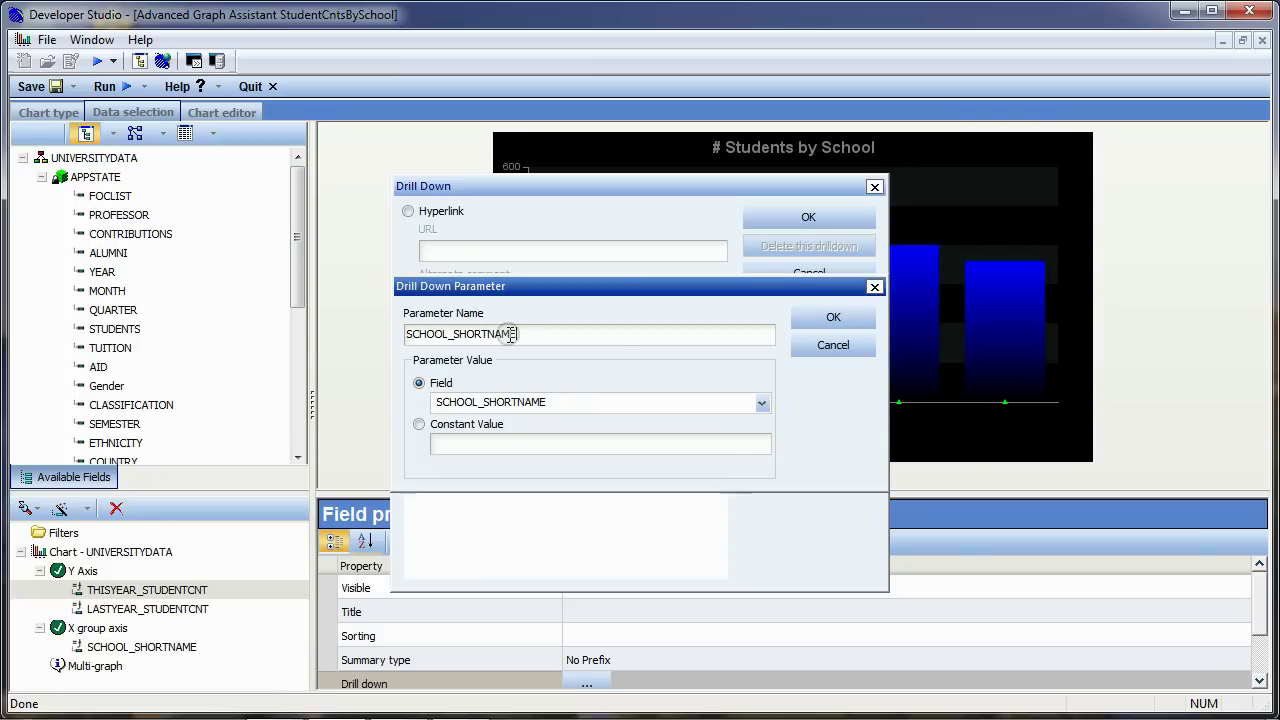
{"action": "left_click", "coordinate": [835, 320]}
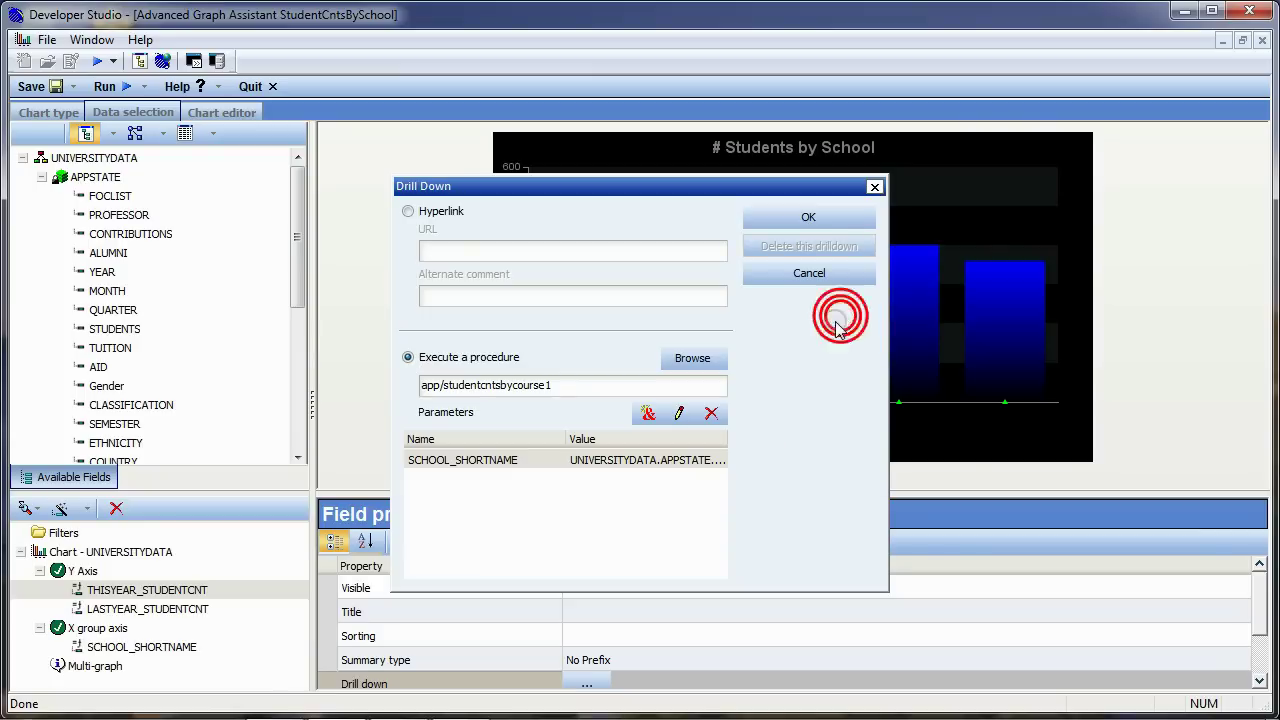
{"action": "left_click", "coordinate": [820, 217]}
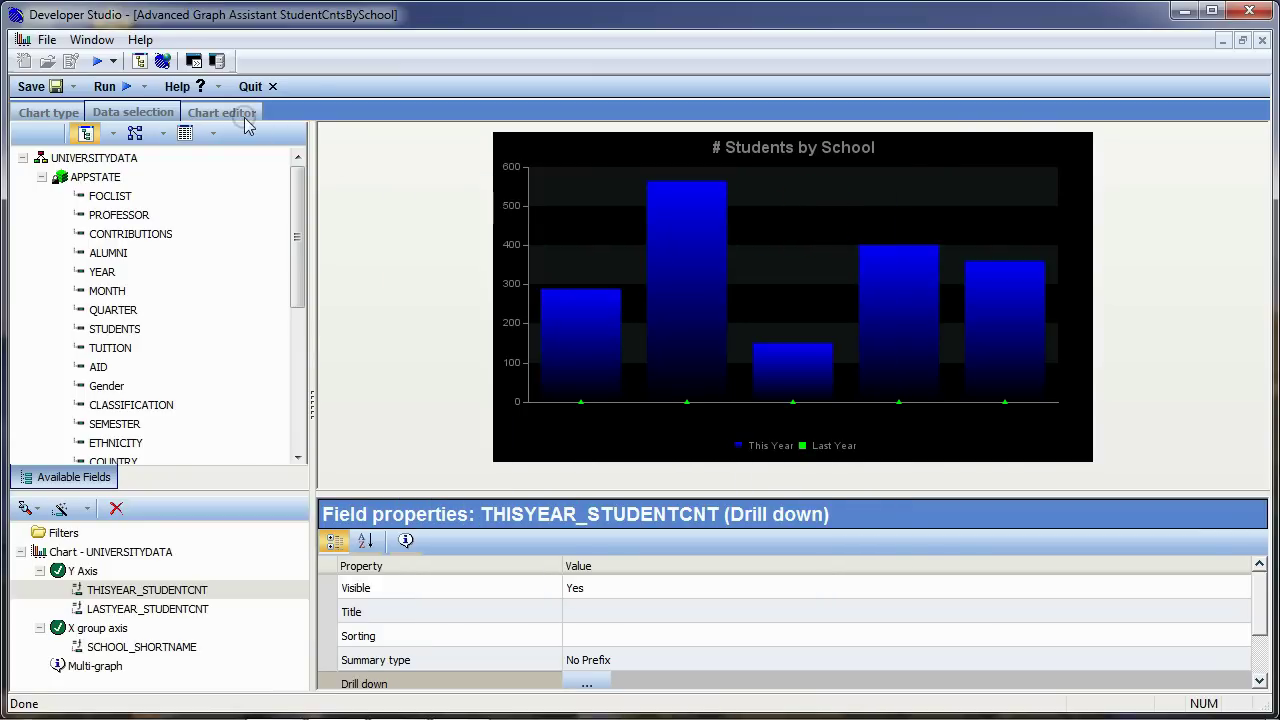
- Save the StudentCntsBySchool graph and quit the graph editor
{"action": "left_click", "coordinate": [36, 86]}
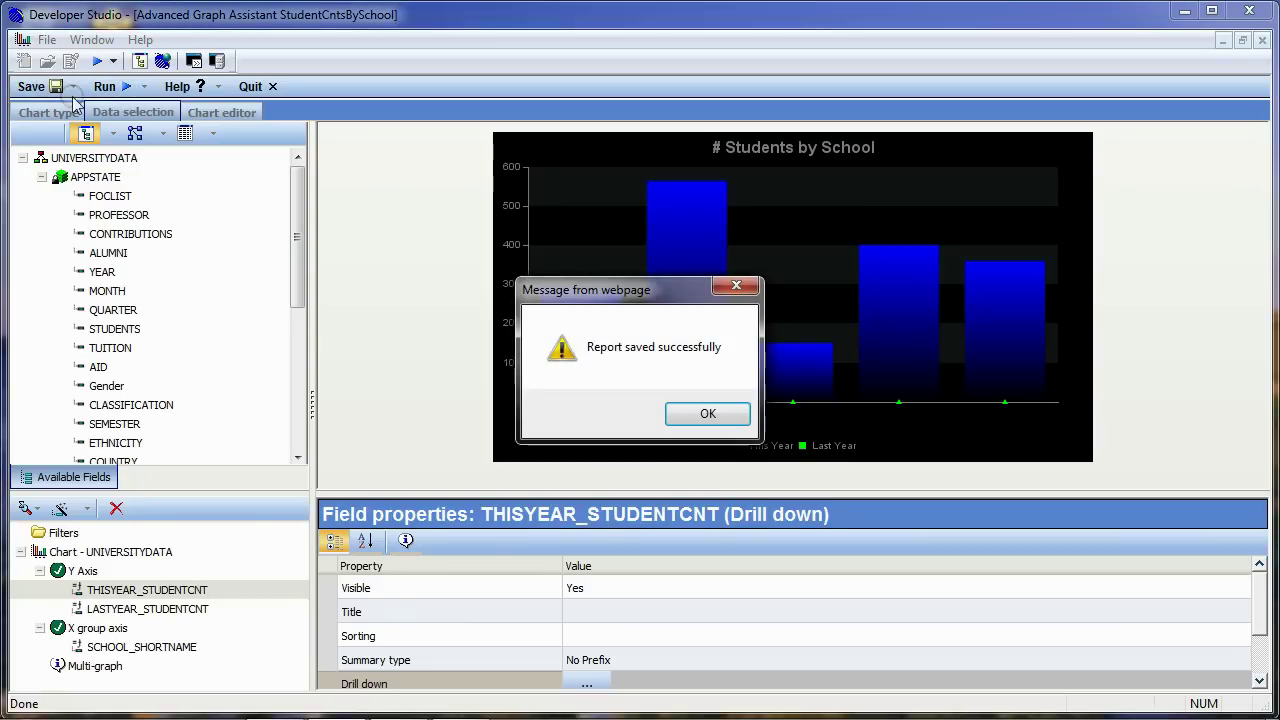
{"action": "left_click", "coordinate": [720, 411]}
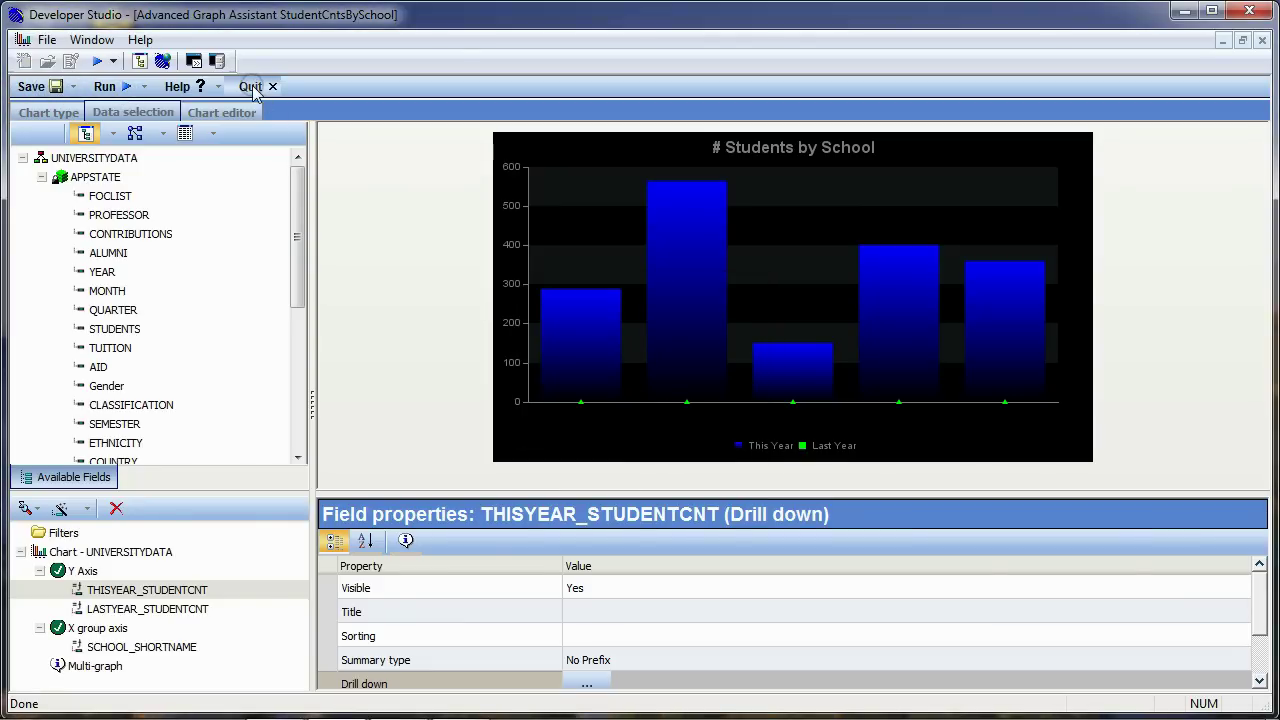
{"action": "left_click", "coordinate": [251, 86]}
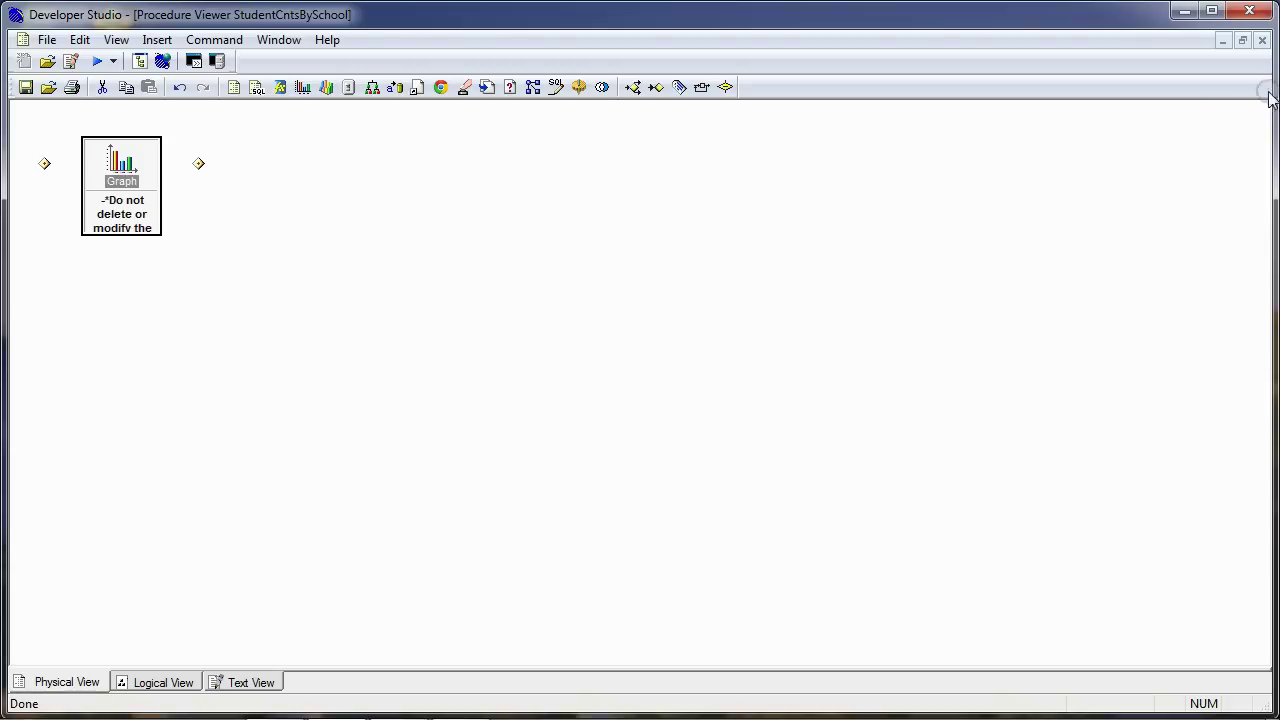
- Close the StudentCntsBySchool procedure, then open the StudentCntsByDepartment procedure's graph for editing and show its data selection
{"action": "left_click", "coordinate": [1262, 40]}
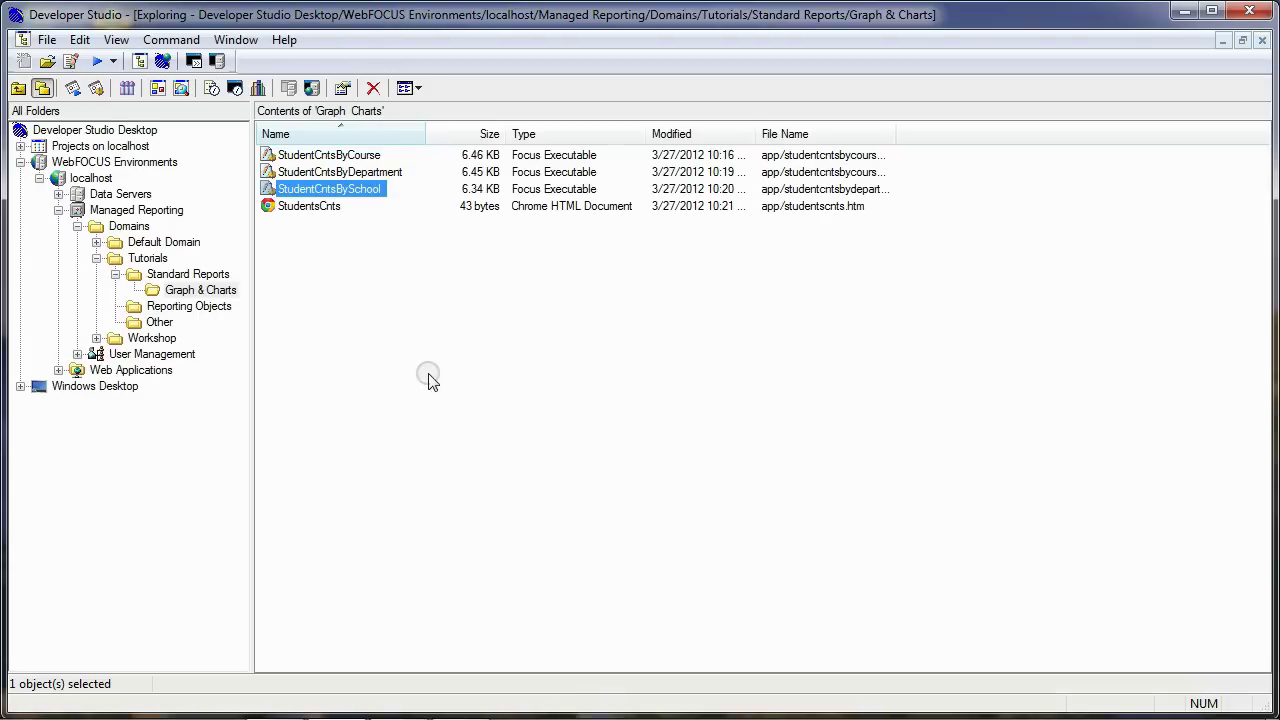
{"action": "double_click", "coordinate": [366, 173]}
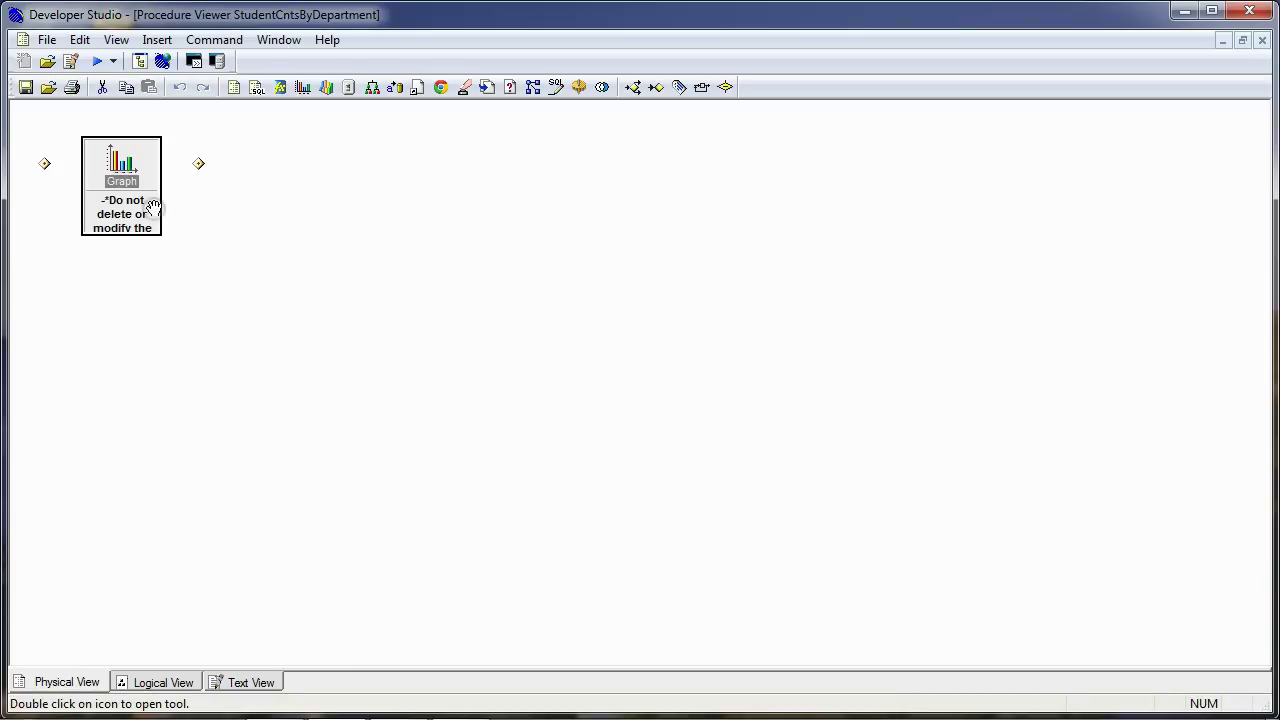
{"action": "double_click", "coordinate": [122, 172]}
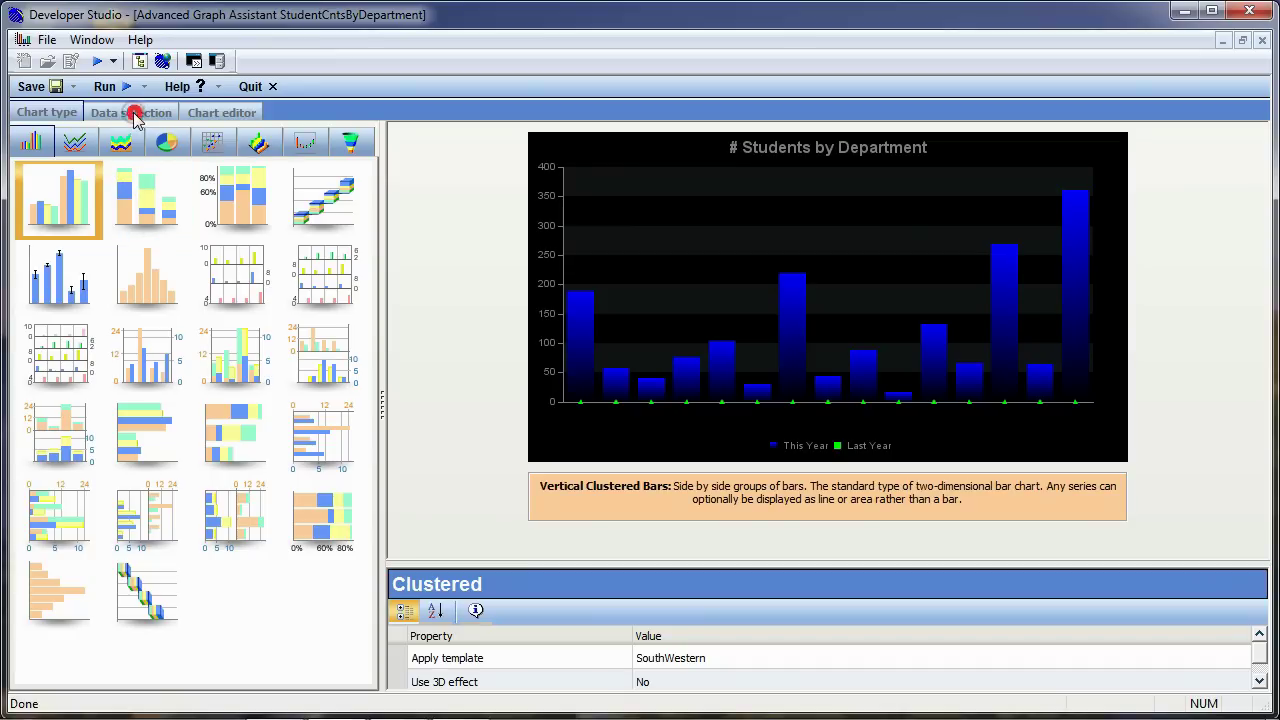
{"action": "left_click", "coordinate": [133, 112]}
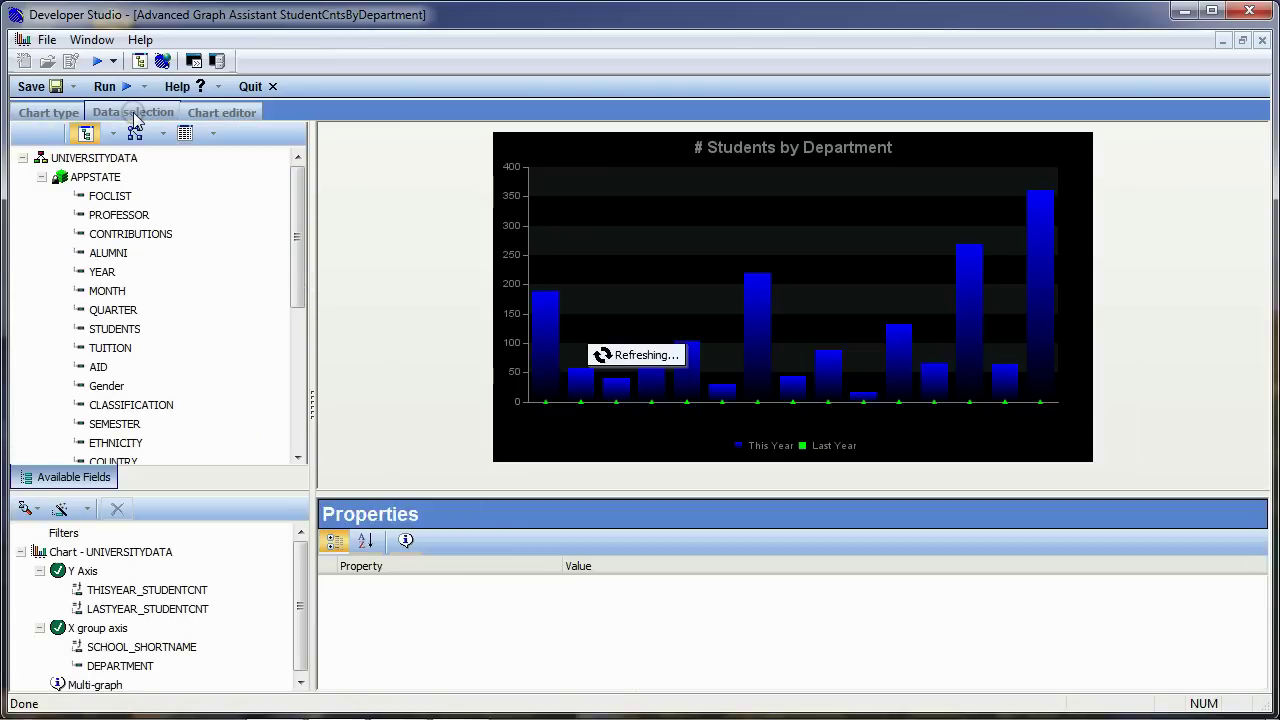
- Set the THISYEAR_STUDENTCNT field's drill down to execute the StudentCntsByCourse procedure
{"action": "left_click", "coordinate": [130, 592]}
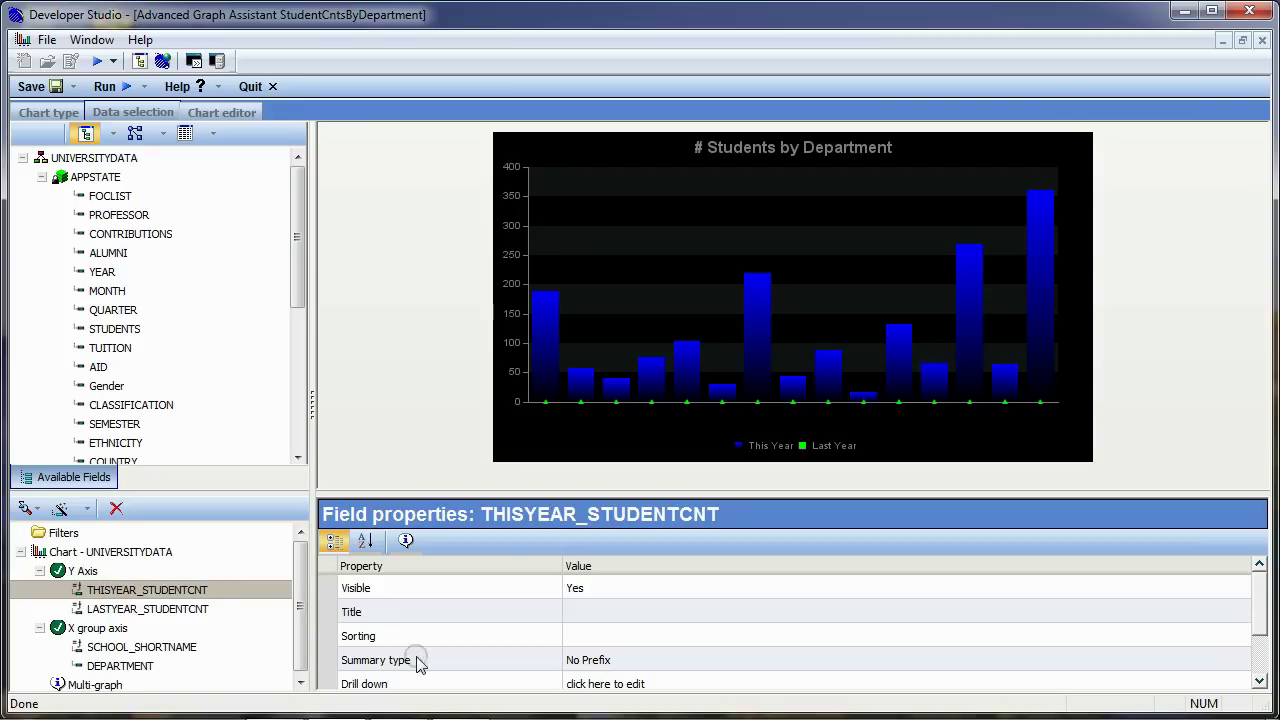
{"action": "left_click", "coordinate": [595, 684]}
{"action": "left_click", "coordinate": [586, 683]}
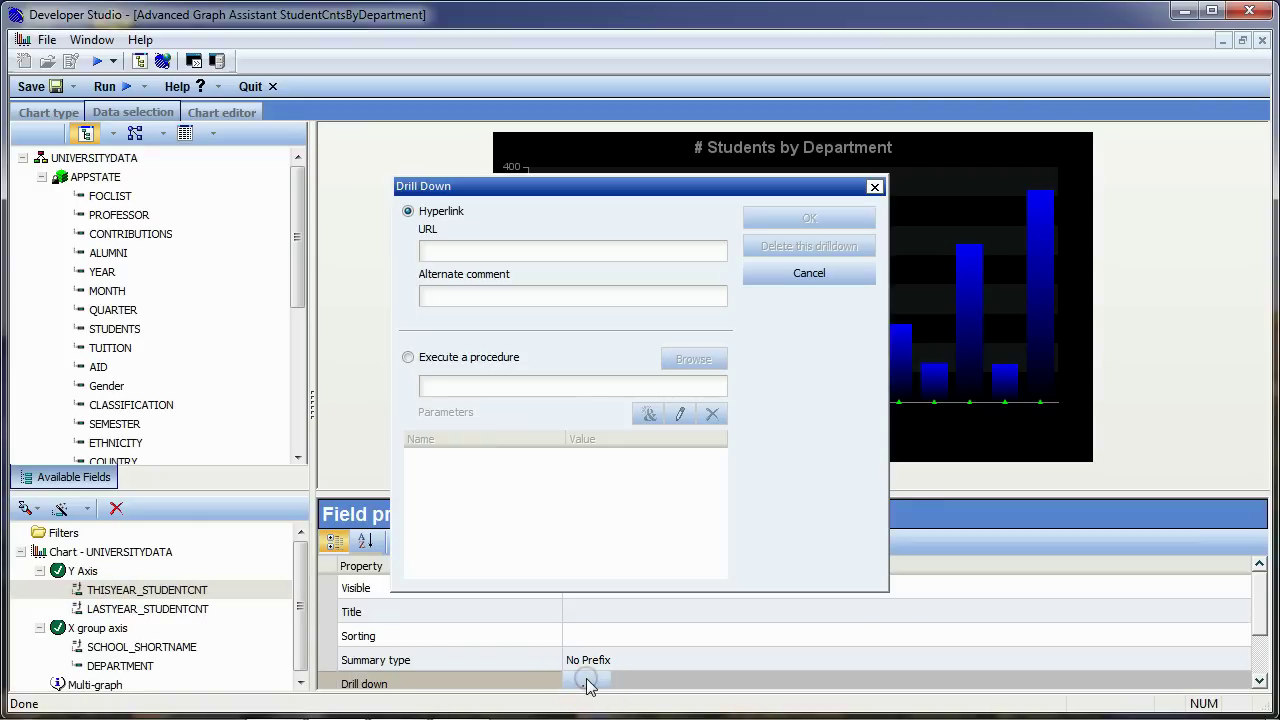
{"action": "left_click", "coordinate": [409, 360]}
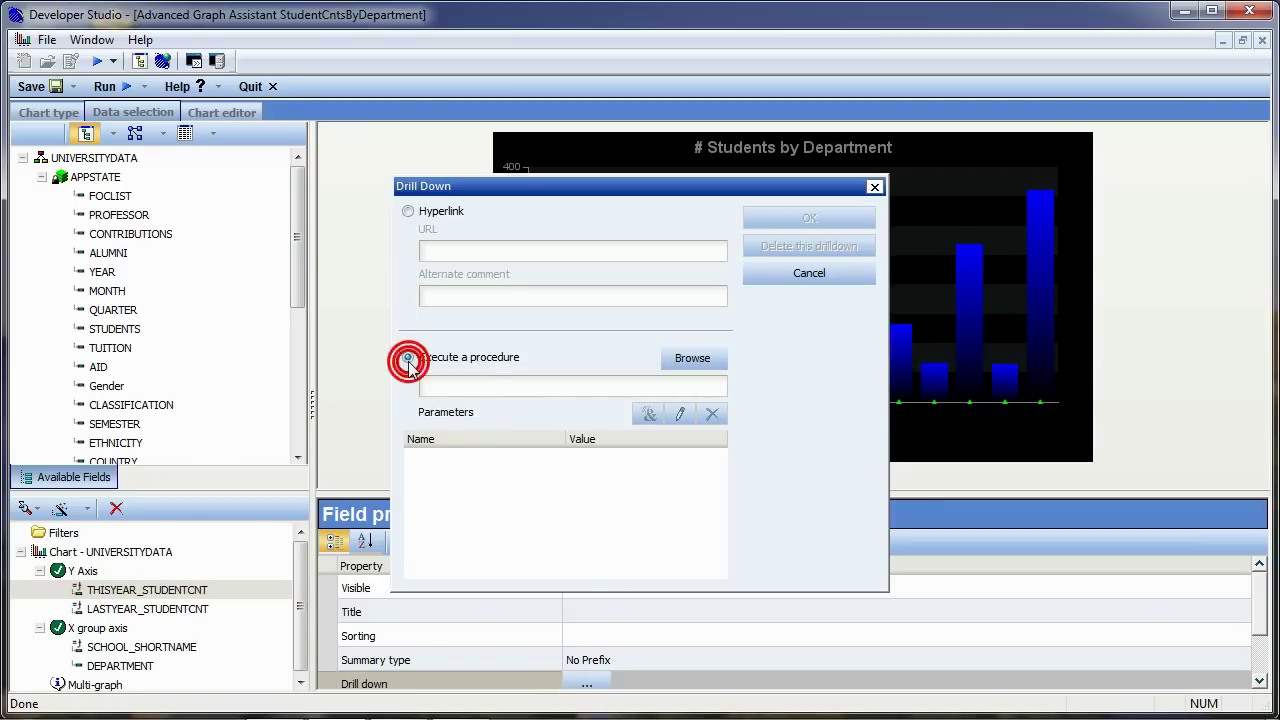
{"action": "left_click", "coordinate": [694, 360]}
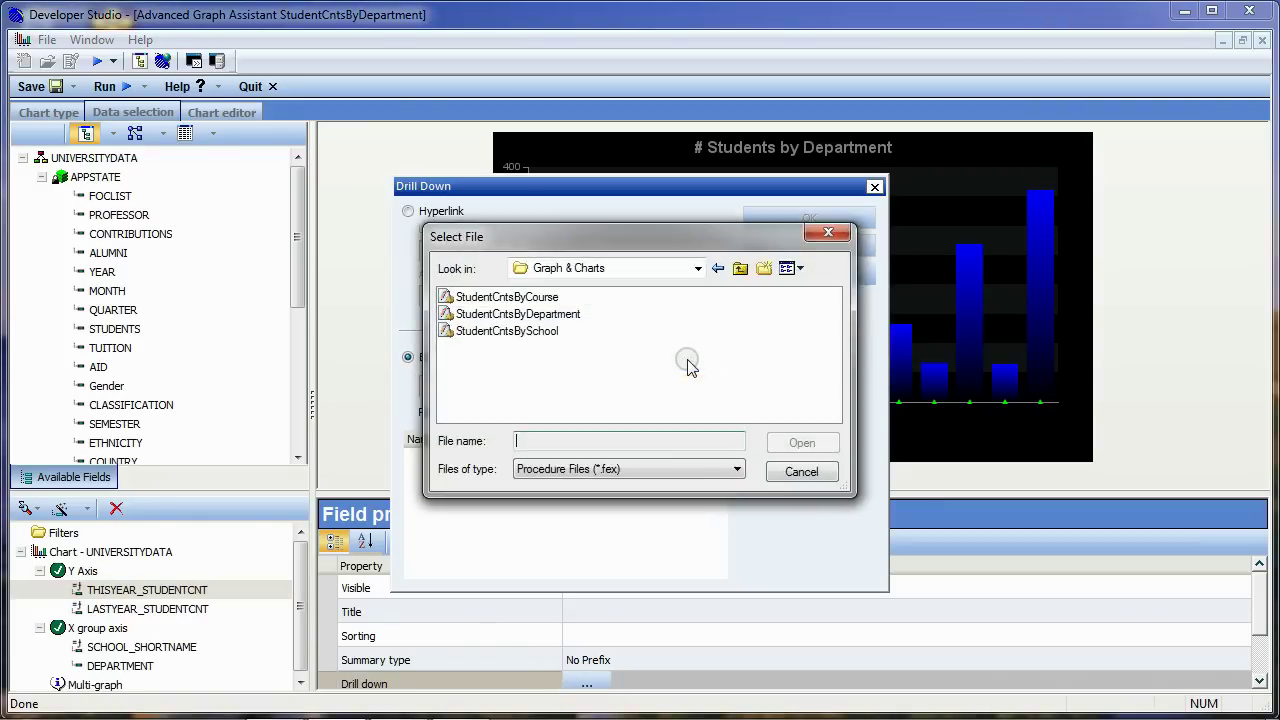
{"action": "left_click", "coordinate": [543, 296]}
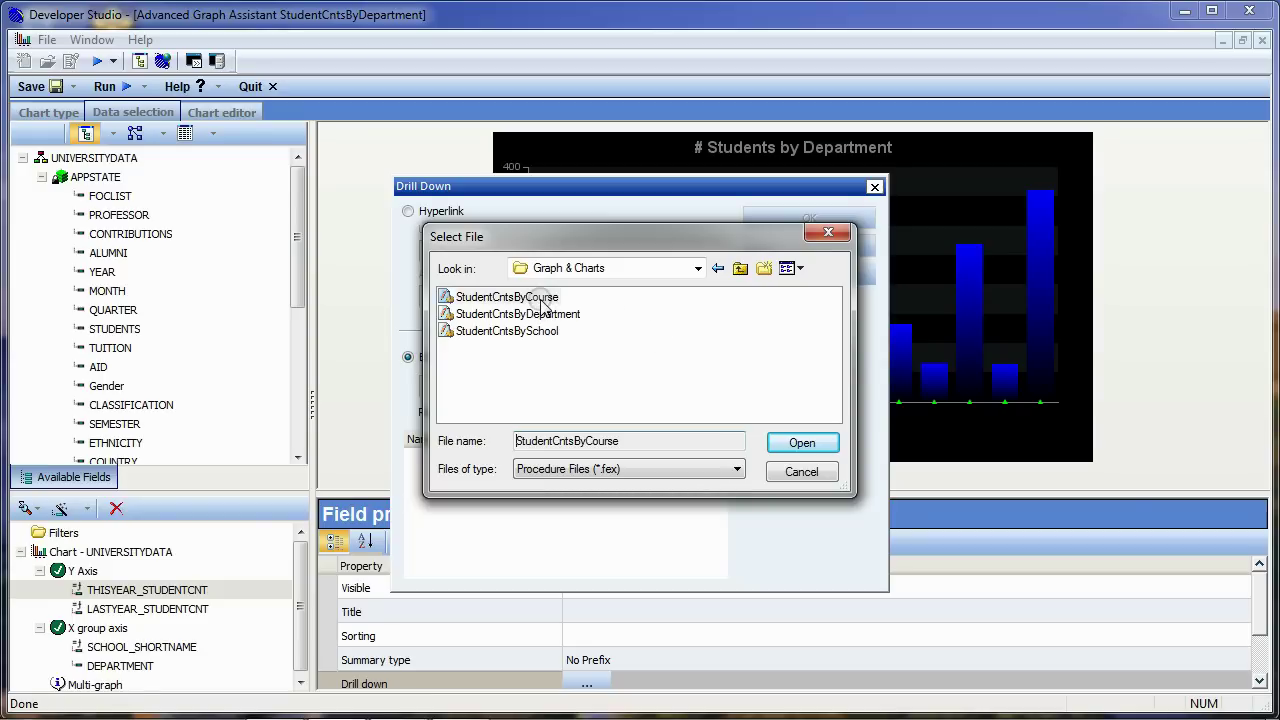
{"action": "left_click", "coordinate": [803, 443]}
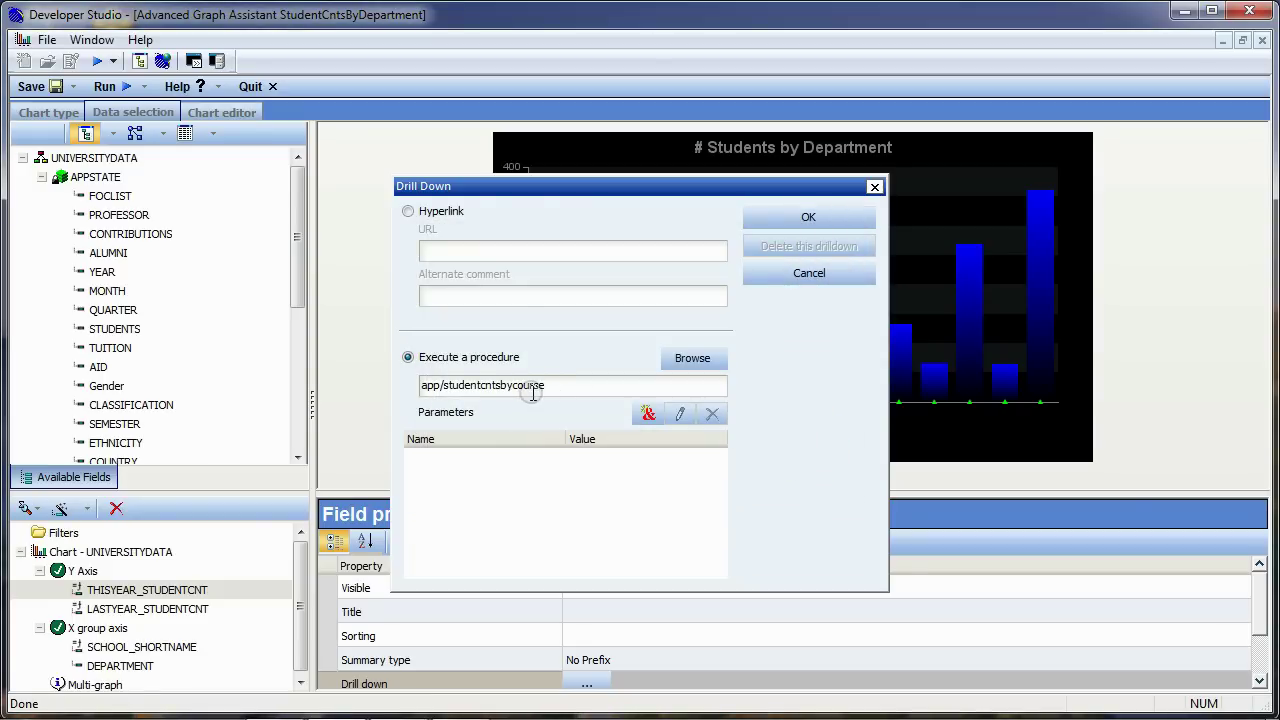
- Add a drill-down parameter named SCHOOL_SHORTNAME that takes its value from the SCHOOL_SHORTNAME field
{"action": "left_click", "coordinate": [647, 416]}
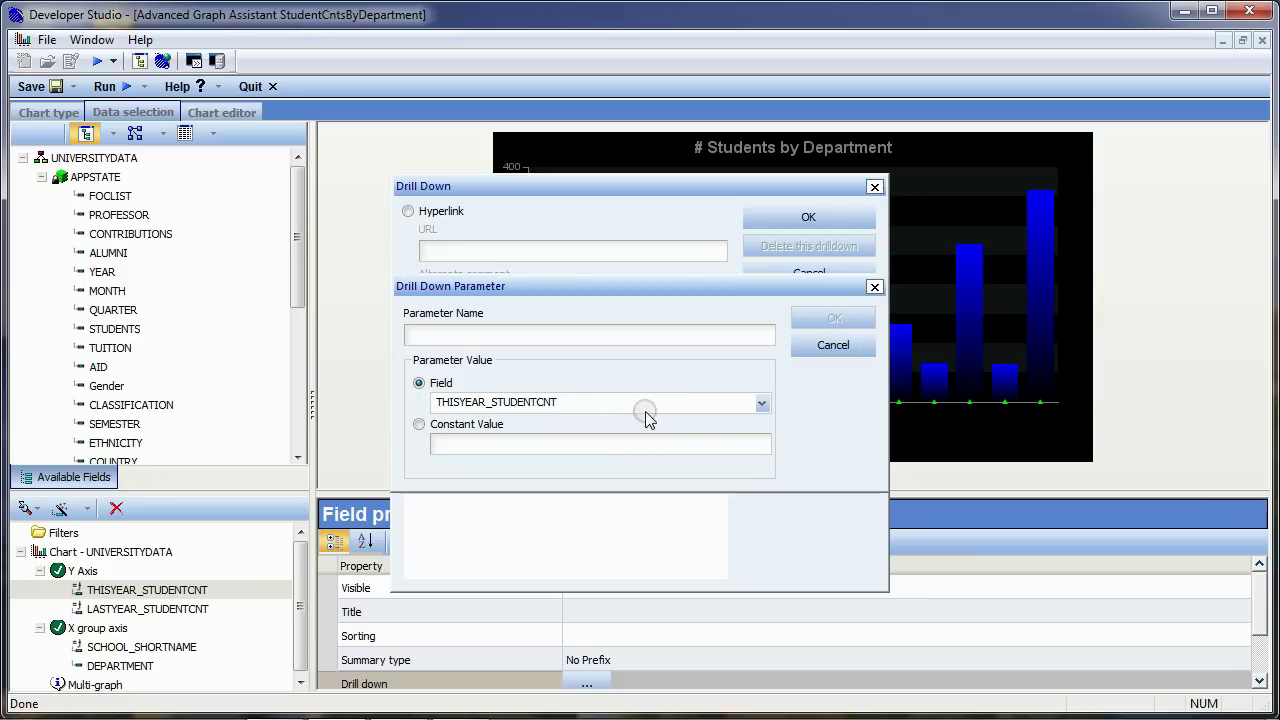
{"action": "left_click", "coordinate": [578, 405]}
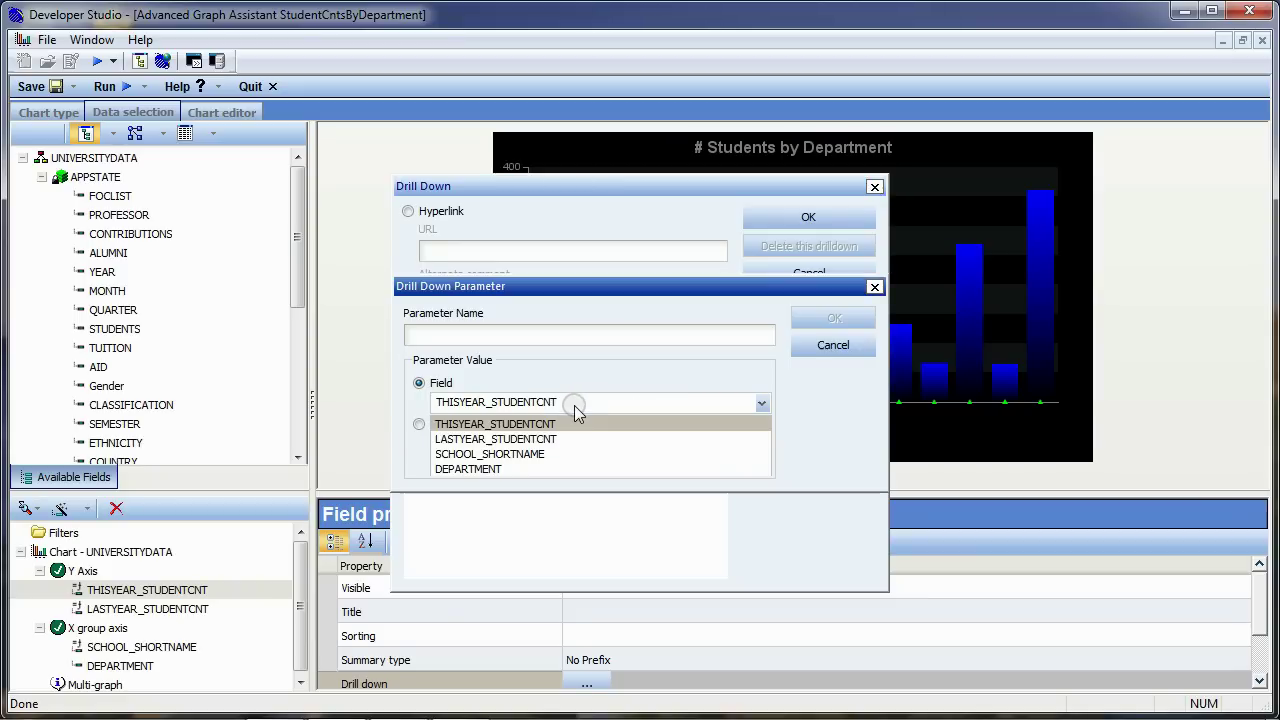
{"action": "left_click", "coordinate": [540, 455]}
{"action": "left_click", "coordinate": [471, 334]}
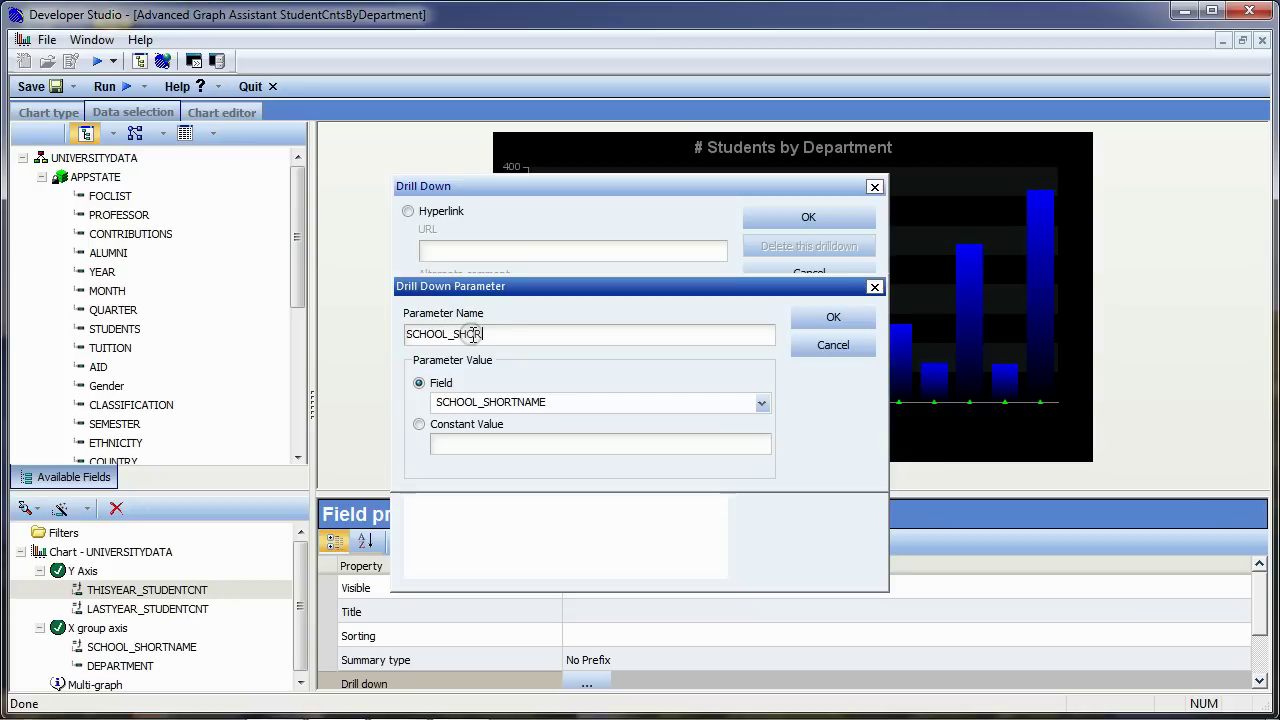
{"action": "left_click", "coordinate": [846, 325]}
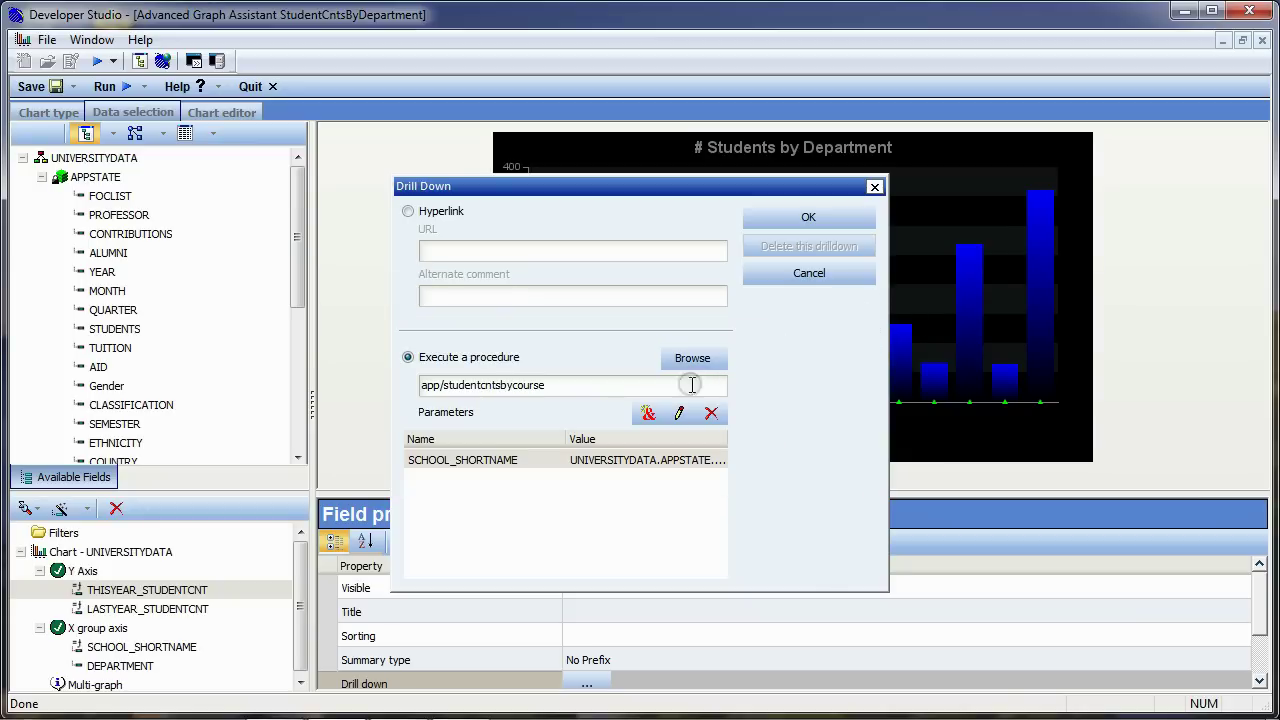
- Add a second drill-down parameter named DEPARTMENT that takes its value from the DEPARTMENT field, and accept the drill down
{"action": "left_click", "coordinate": [650, 415]}
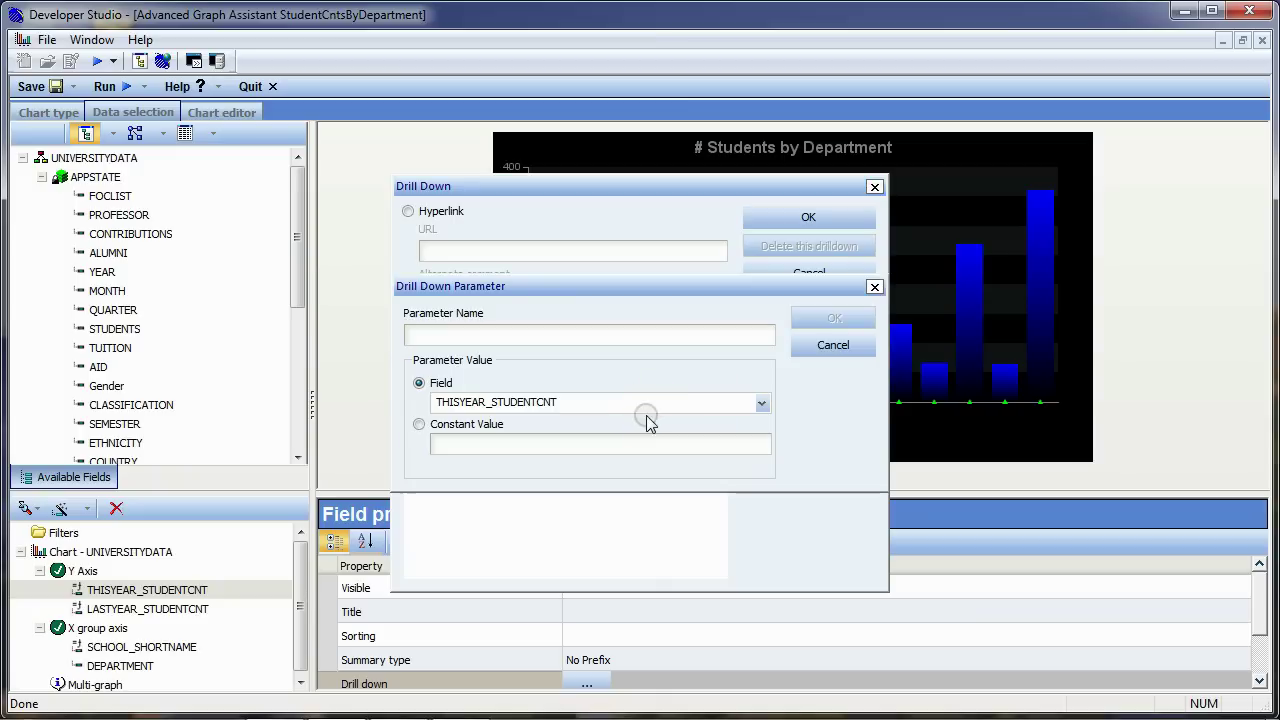
{"action": "left_click", "coordinate": [586, 404]}
{"action": "left_click", "coordinate": [517, 469]}
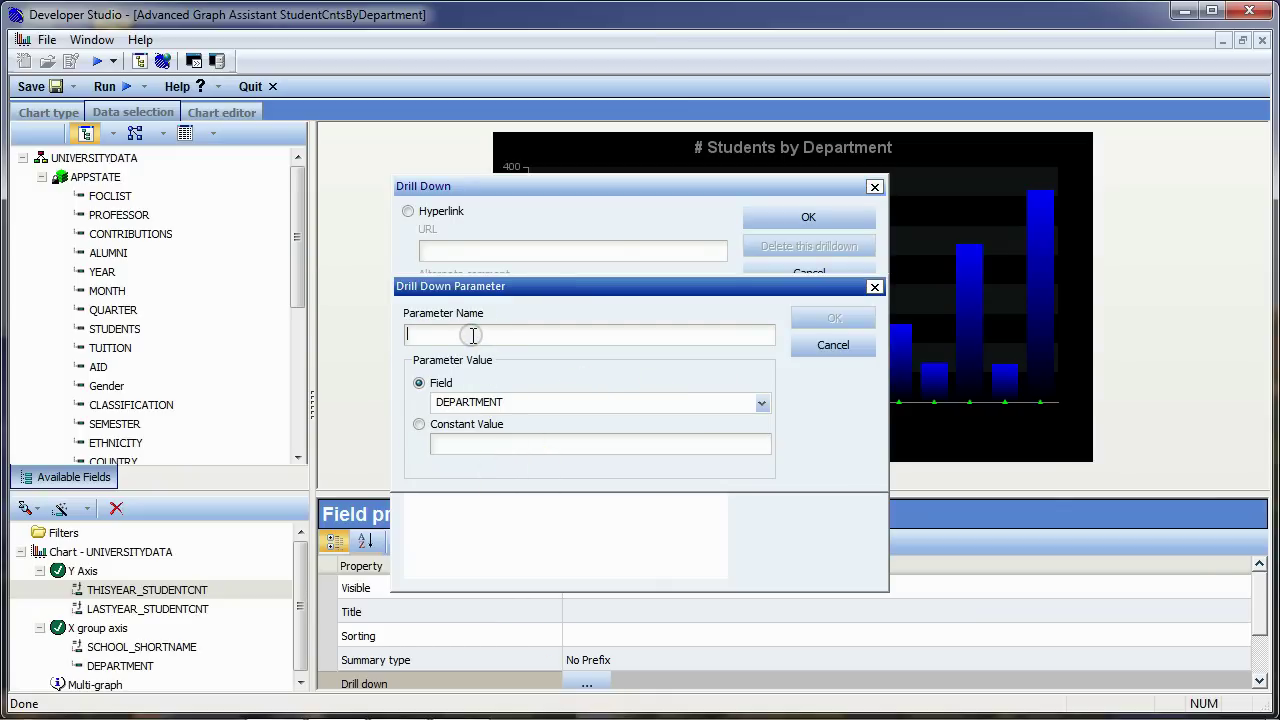
{"action": "type", "text": "DEPARTMENT"}
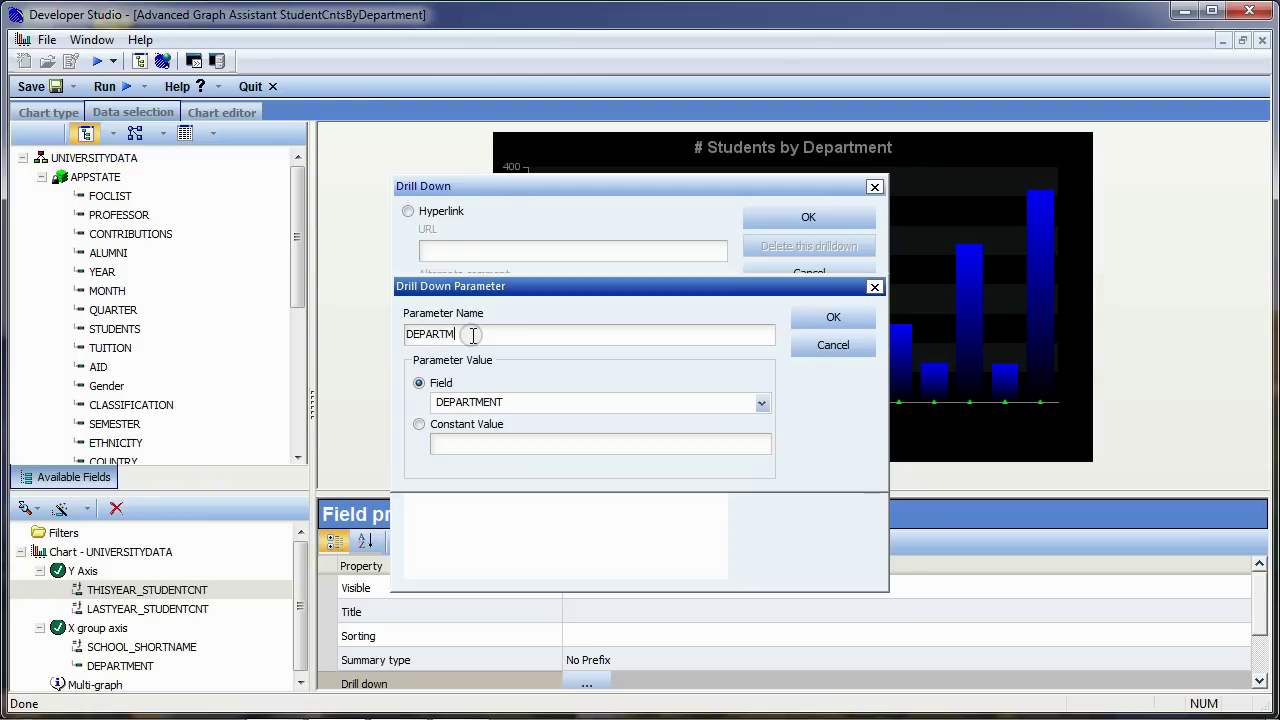
{"action": "left_click", "coordinate": [838, 318]}
{"action": "left_click", "coordinate": [823, 216]}
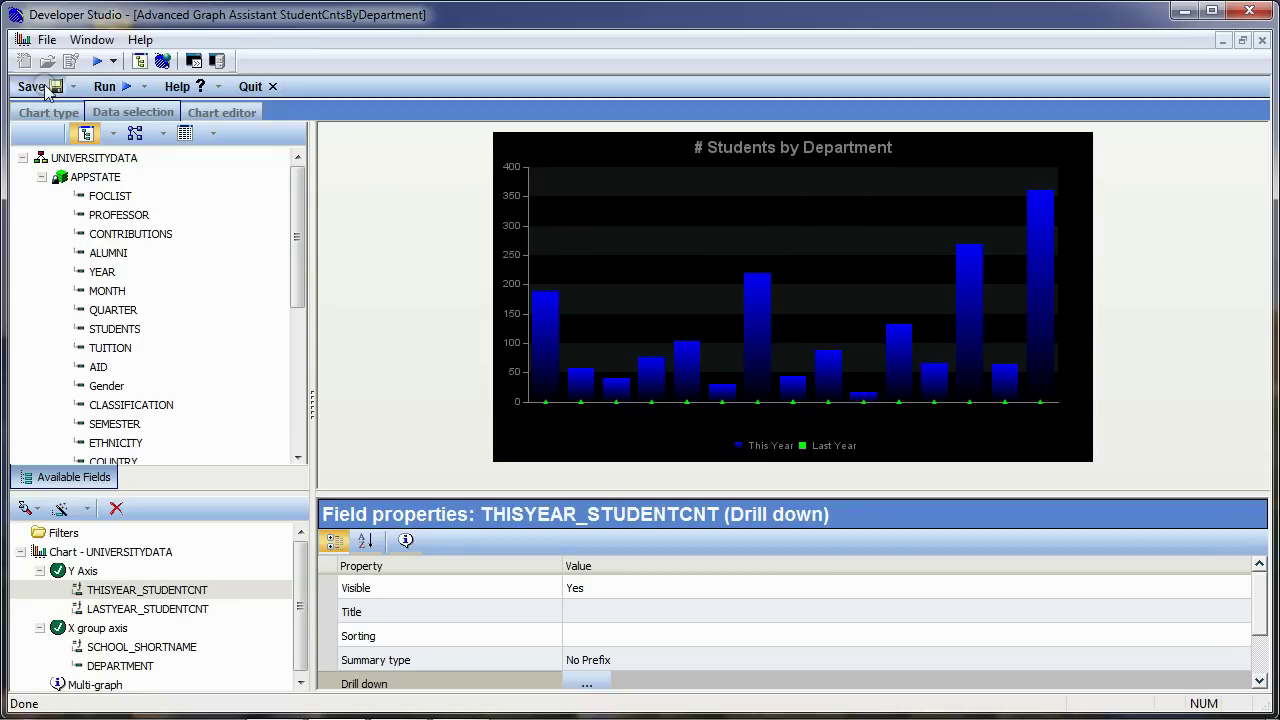
- Save the StudentCntsByDepartment graph, quit the graph editor and close the procedure
{"action": "left_click", "coordinate": [48, 87]}
{"action": "left_click", "coordinate": [733, 416]}
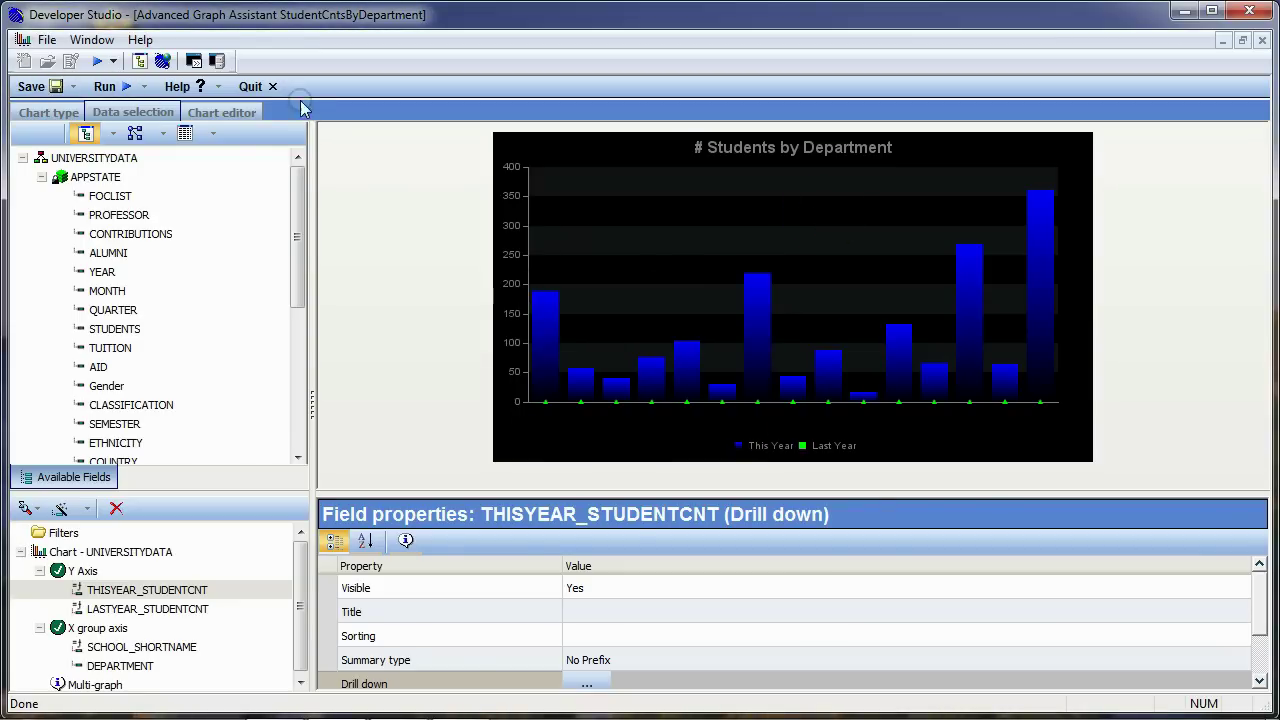
{"action": "left_click", "coordinate": [246, 87]}
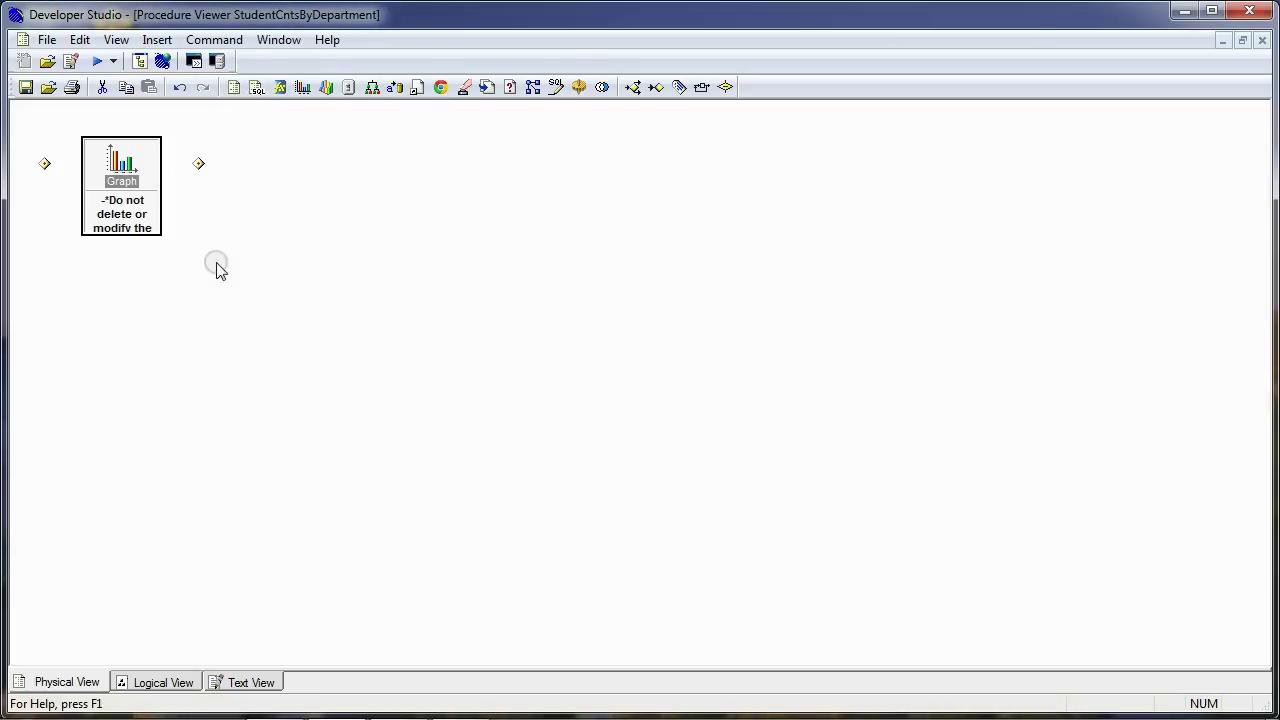
{"action": "left_click", "coordinate": [1261, 41]}
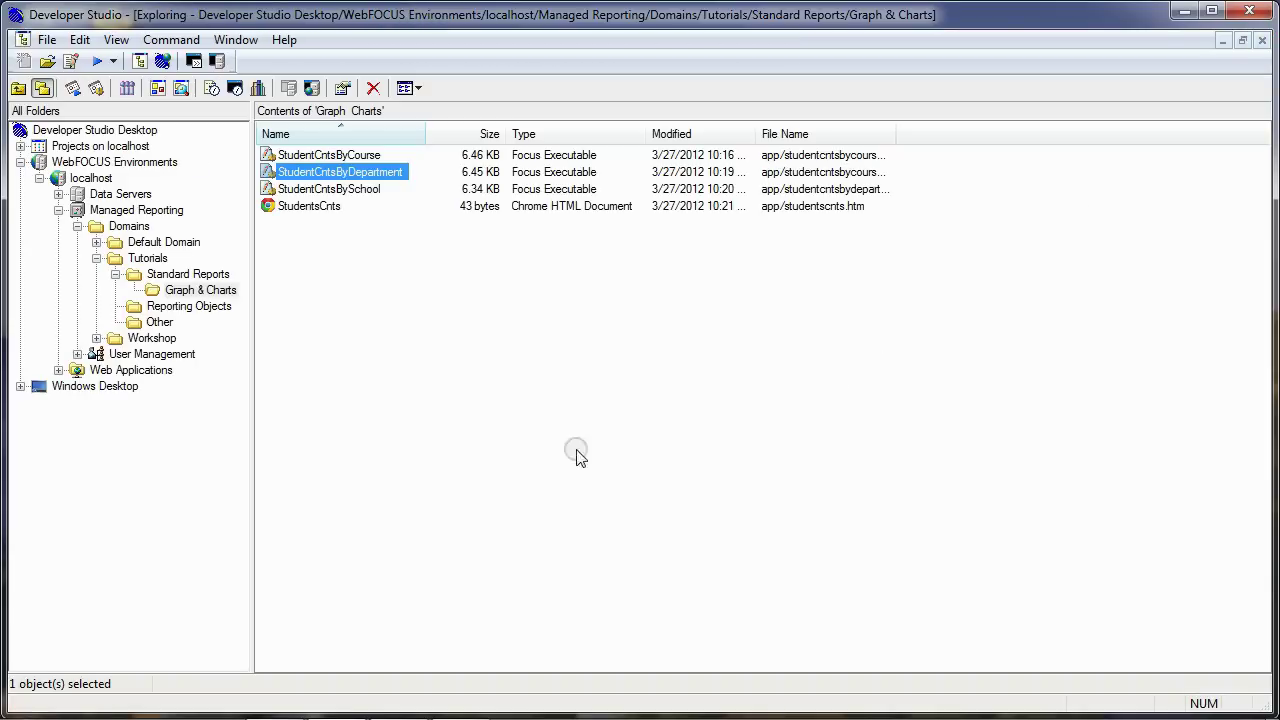
- Run StudentCntsBySchool, test the drill-downs from a school bar to departments and from a department bar to courses, and close the browser
{"action": "left_click", "coordinate": [322, 194]}
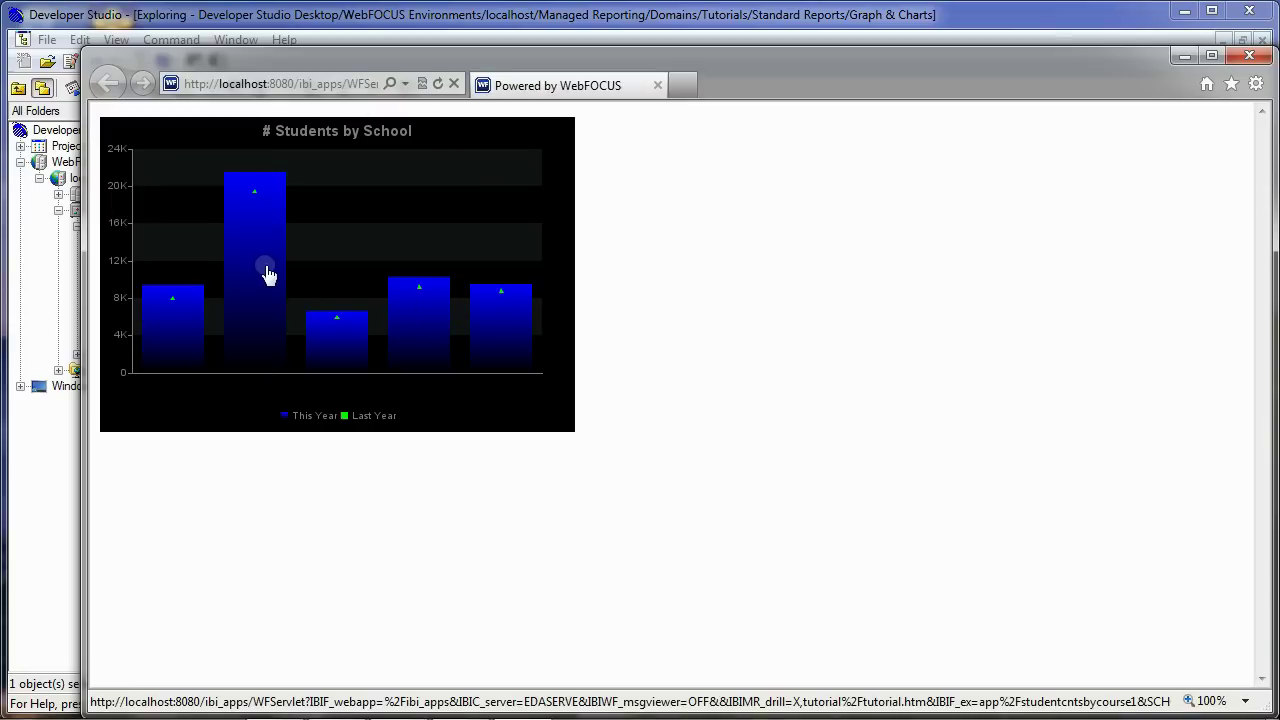
{"action": "left_click", "coordinate": [255, 233]}
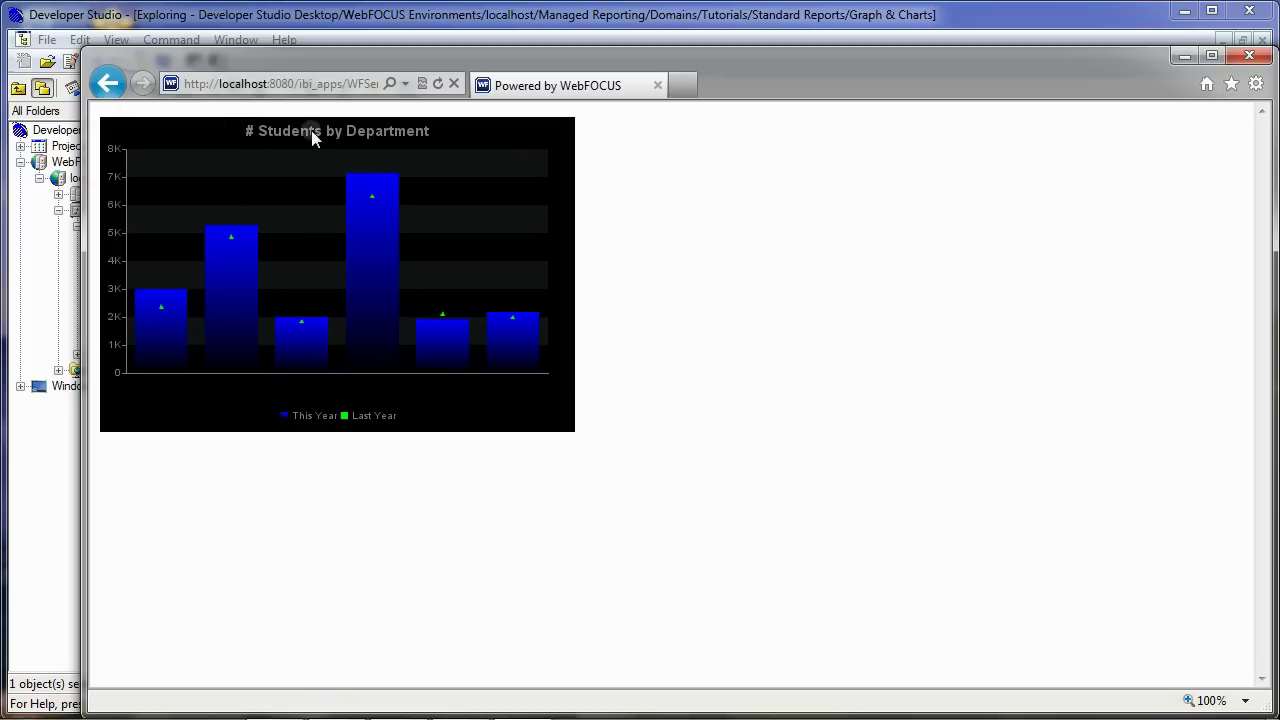
{"action": "left_click", "coordinate": [368, 259]}
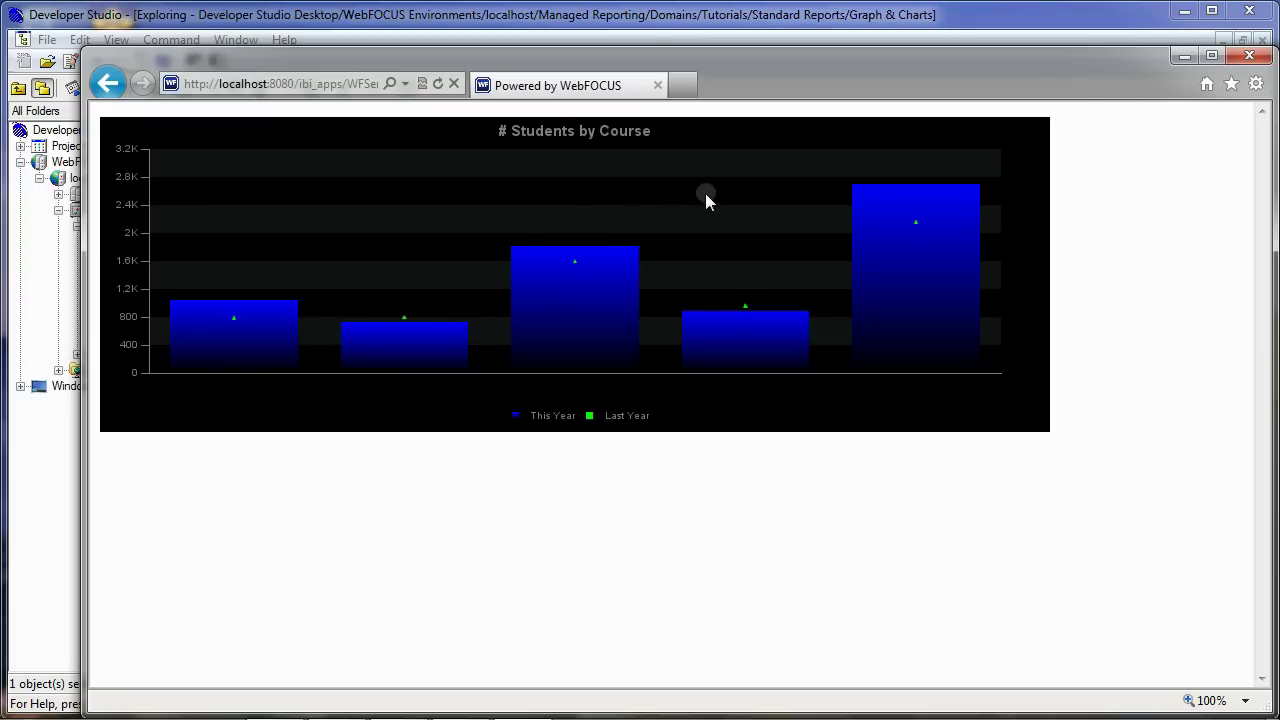
{"action": "left_click", "coordinate": [1250, 62]}
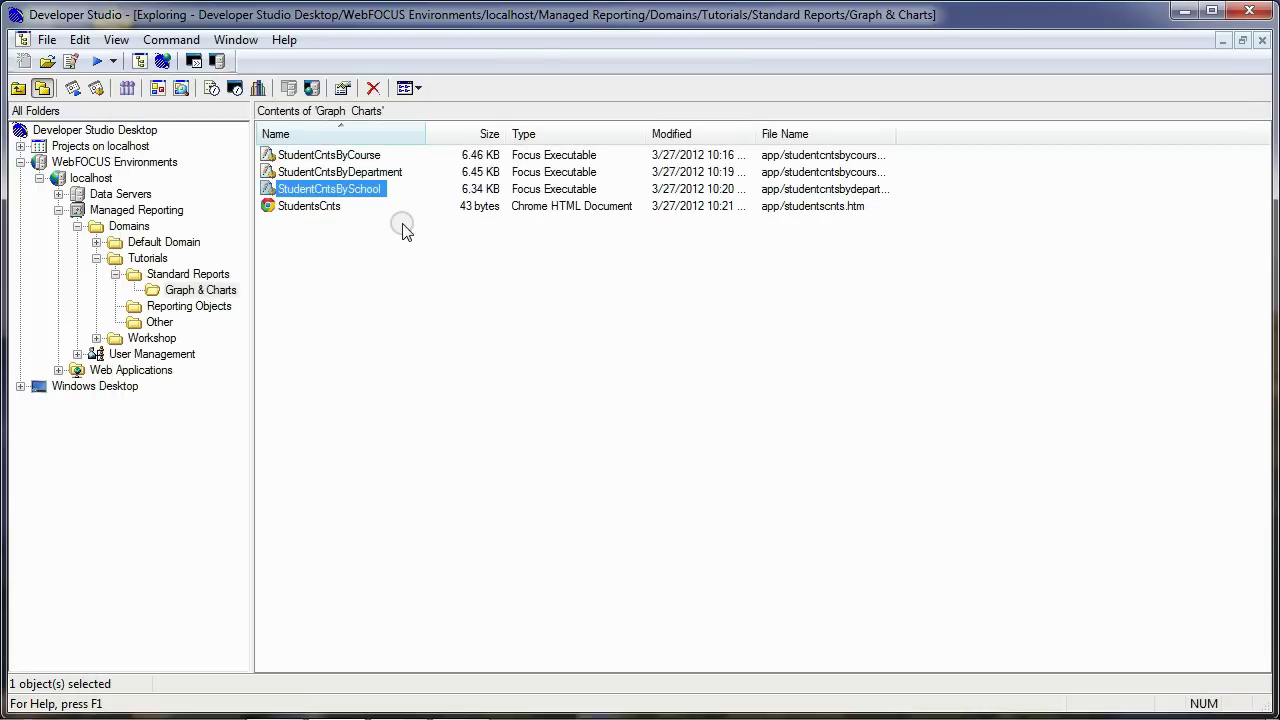
- Open the StudentsCnts page, check the unique identifiers of the department and course graph frames, and close the page
{"action": "double_click", "coordinate": [312, 210]}
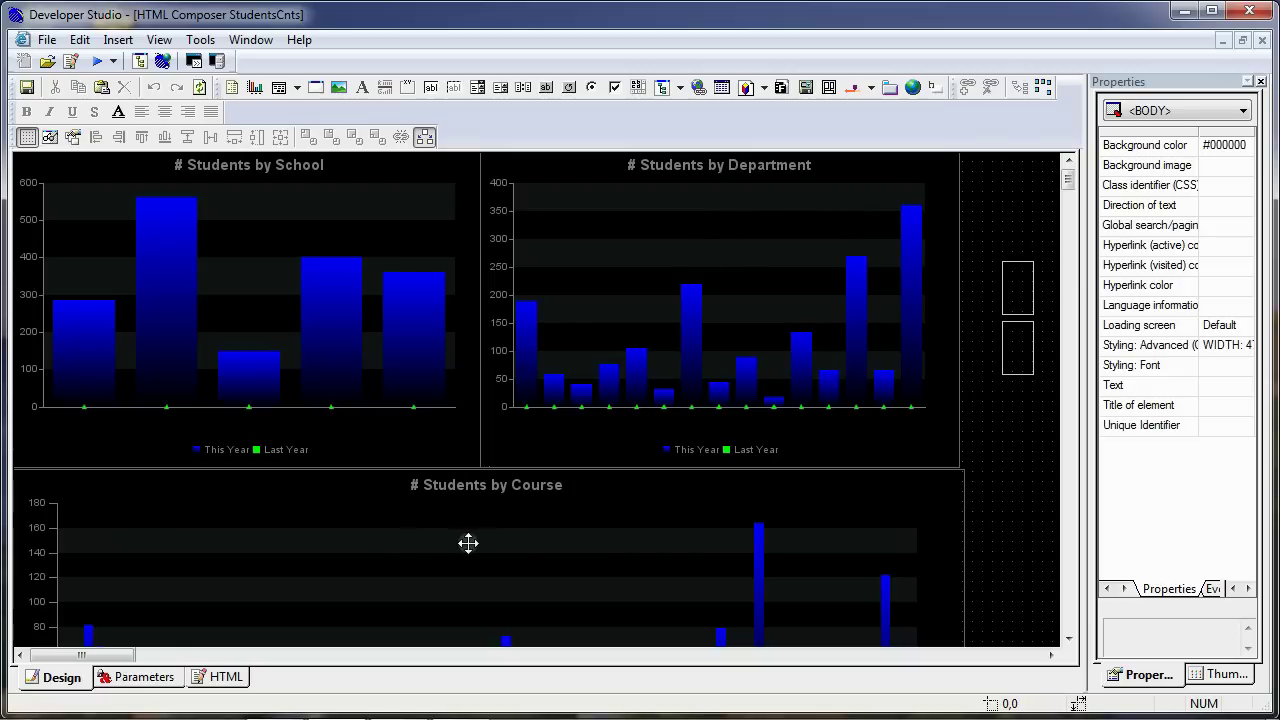
{"action": "left_click", "coordinate": [808, 210]}
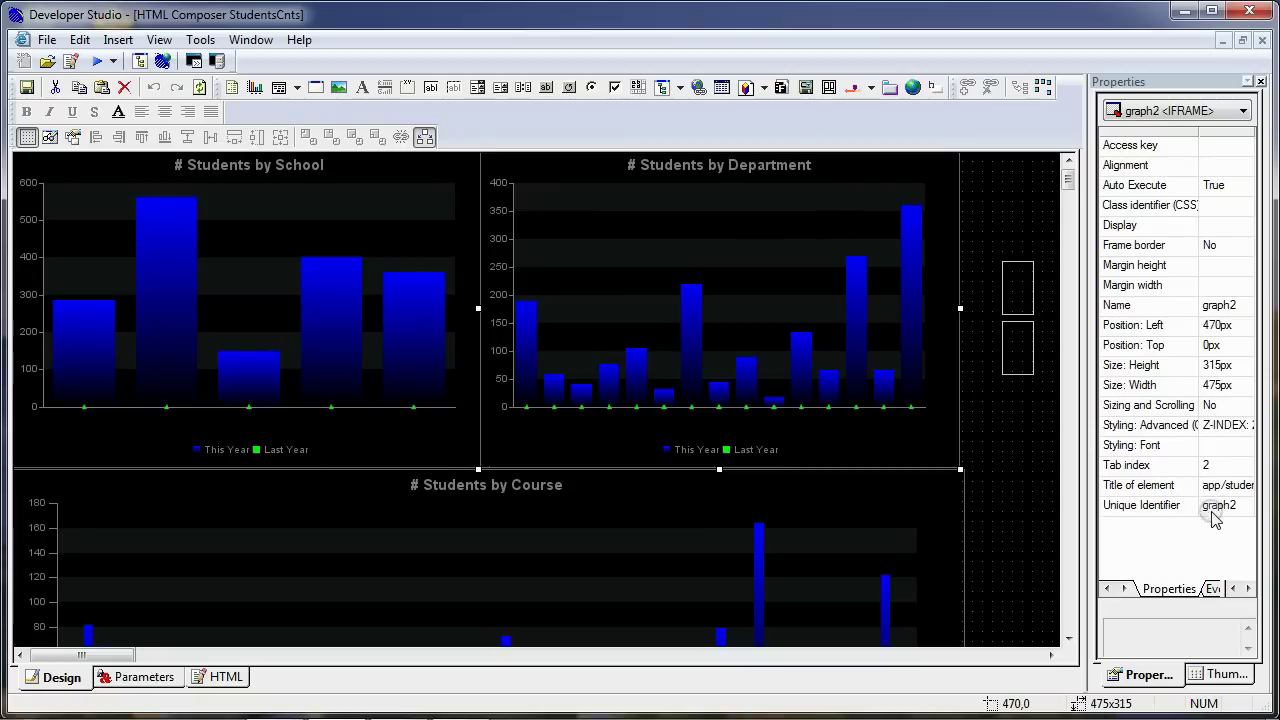
{"action": "left_click", "coordinate": [481, 537]}
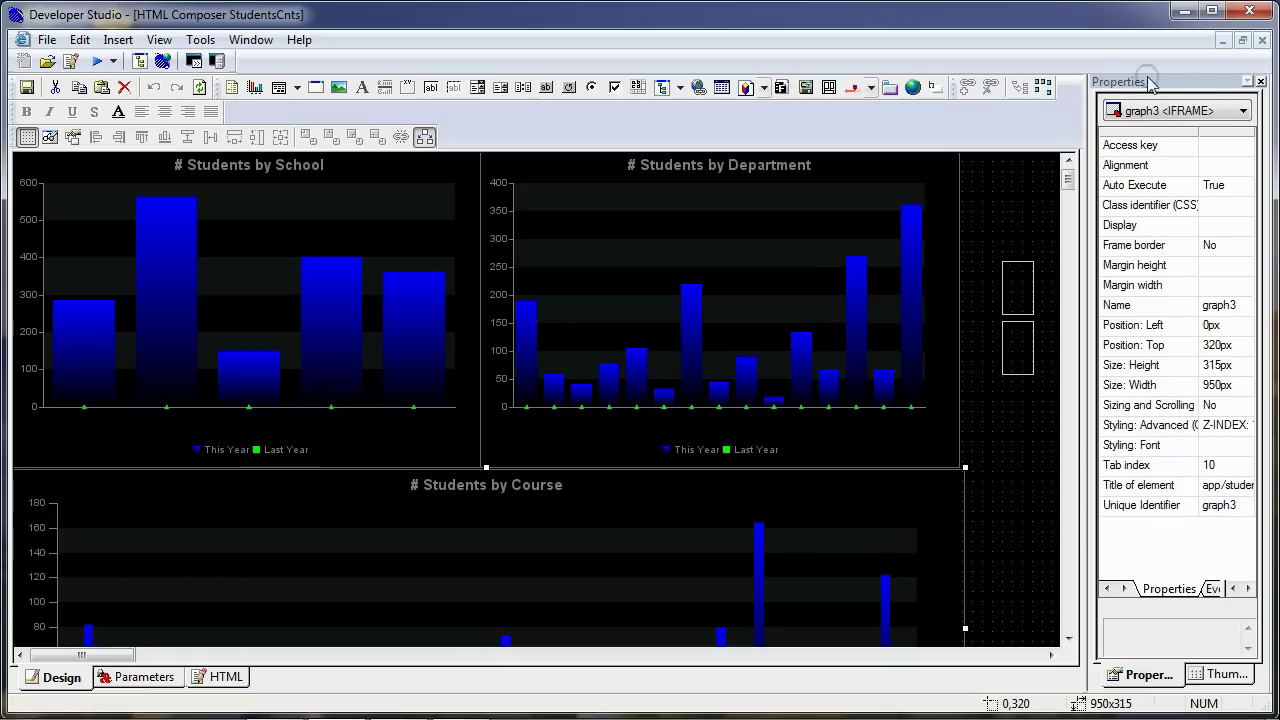
{"action": "left_click", "coordinate": [1262, 41]}
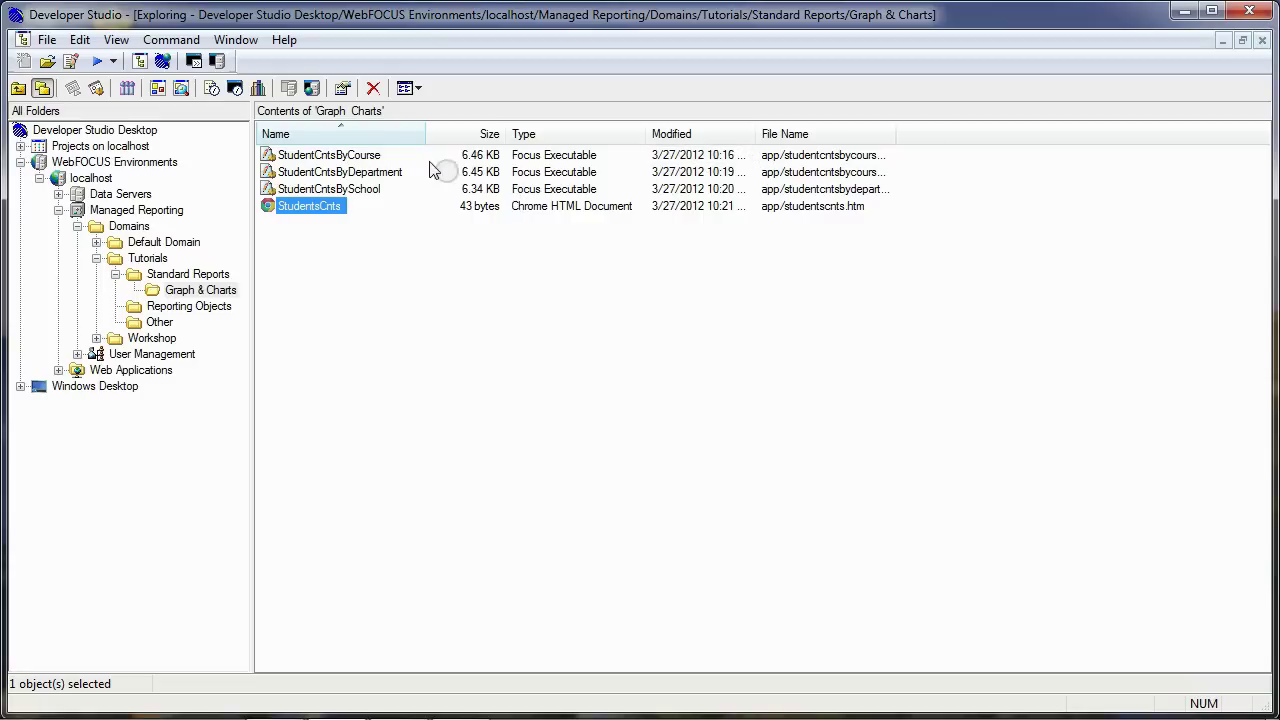
- In the StudentCntsBySchool source text, insert "TARGET=graph2," before FOCEXEC in the drill-down style line, then save and close the procedure
{"action": "left_click", "coordinate": [312, 189]}
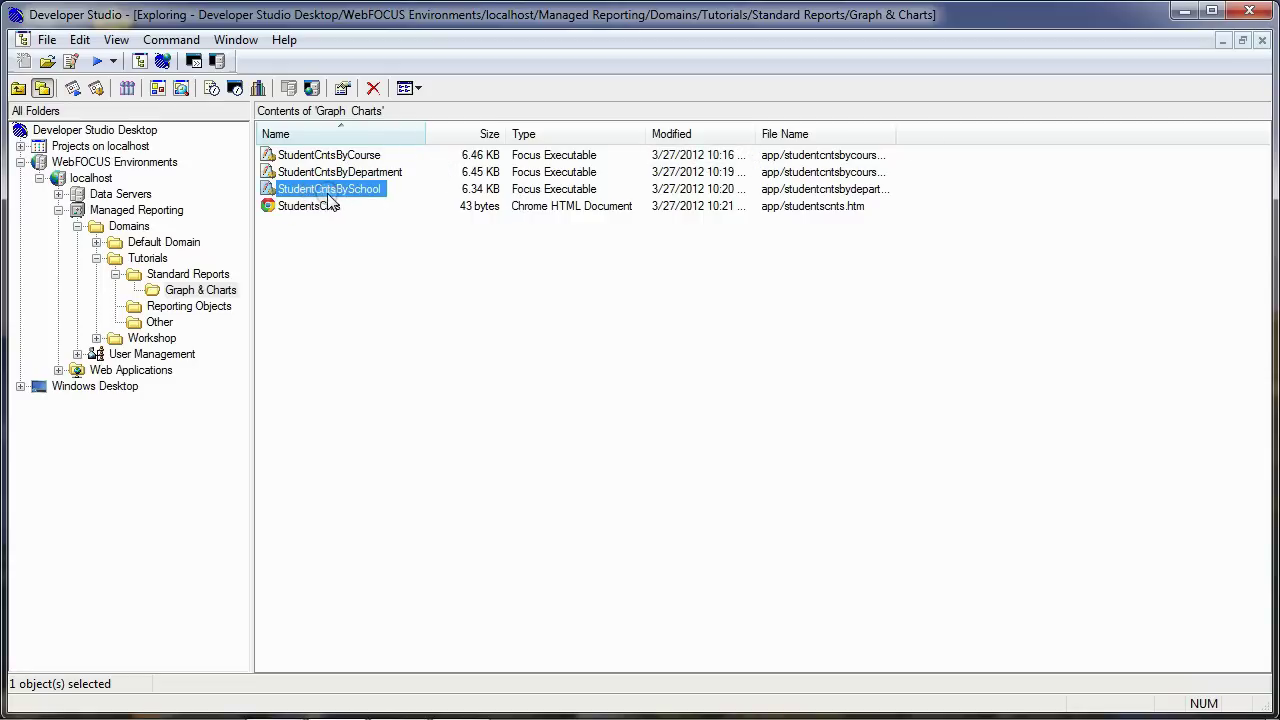
{"action": "right_click", "coordinate": [351, 196]}
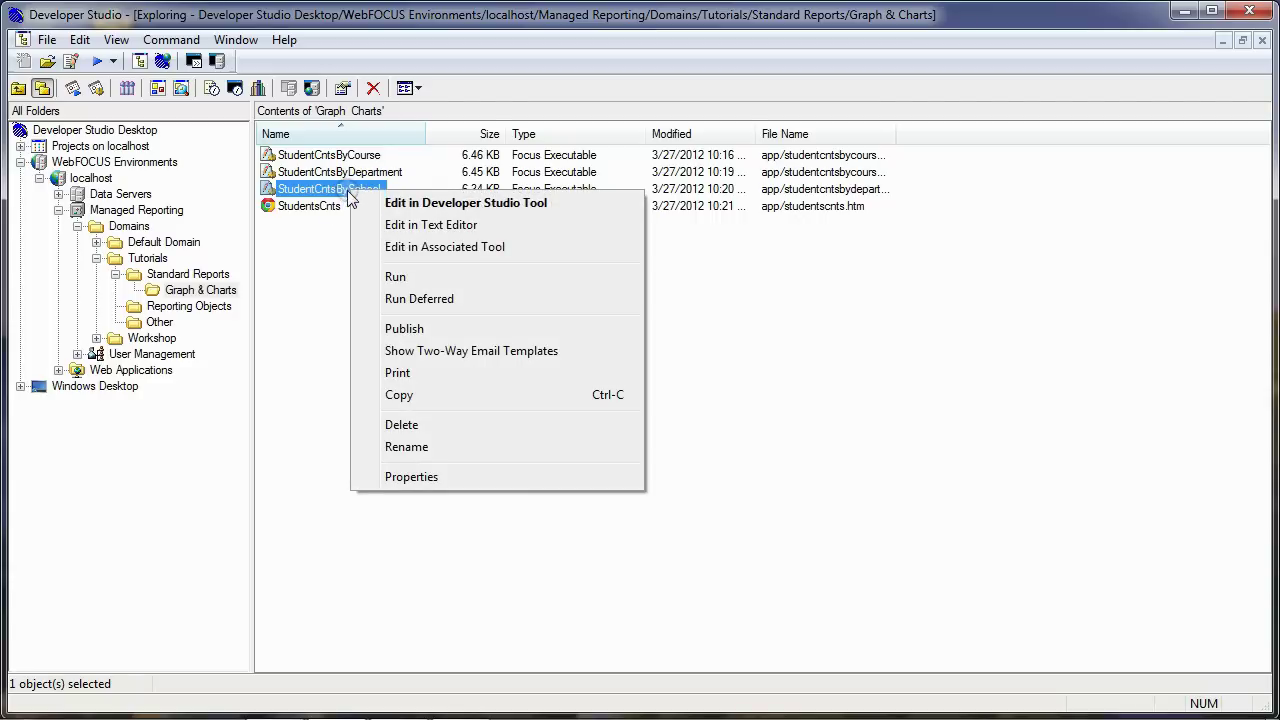
{"action": "left_click", "coordinate": [437, 228]}
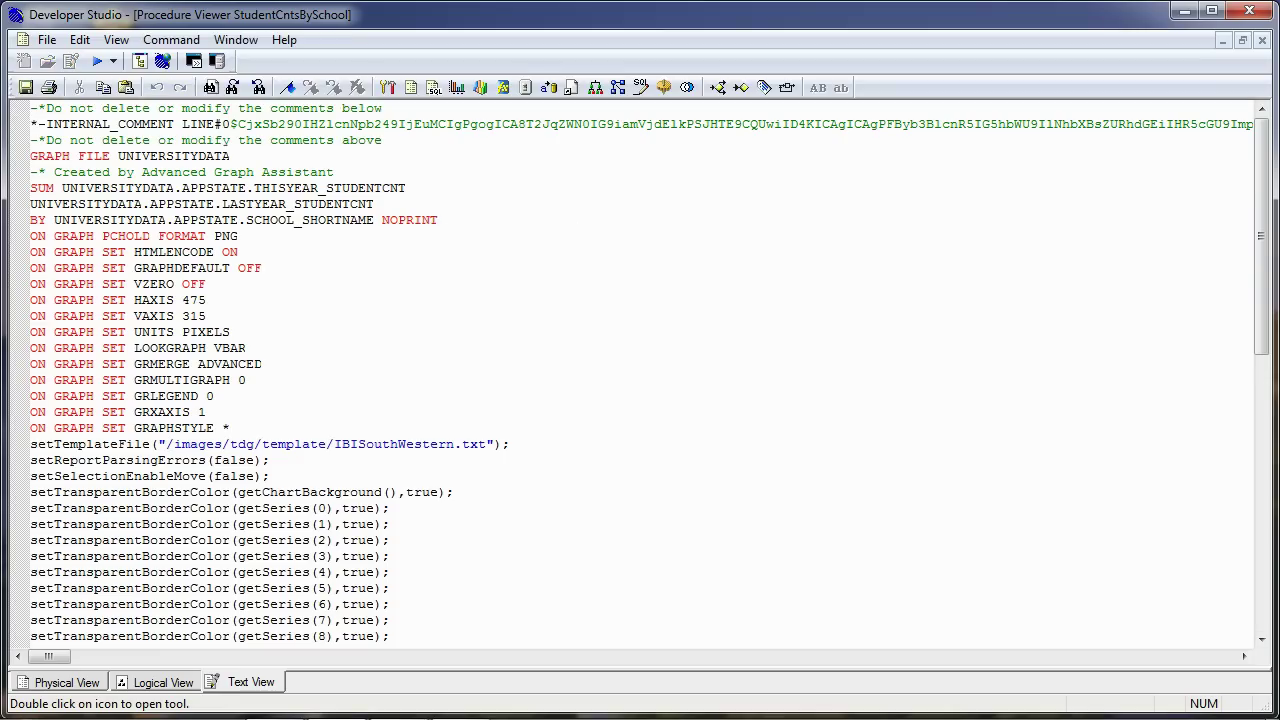
{"action": "left_click_drag", "start_coordinate": [1260, 190], "coordinate": [1249, 557]}
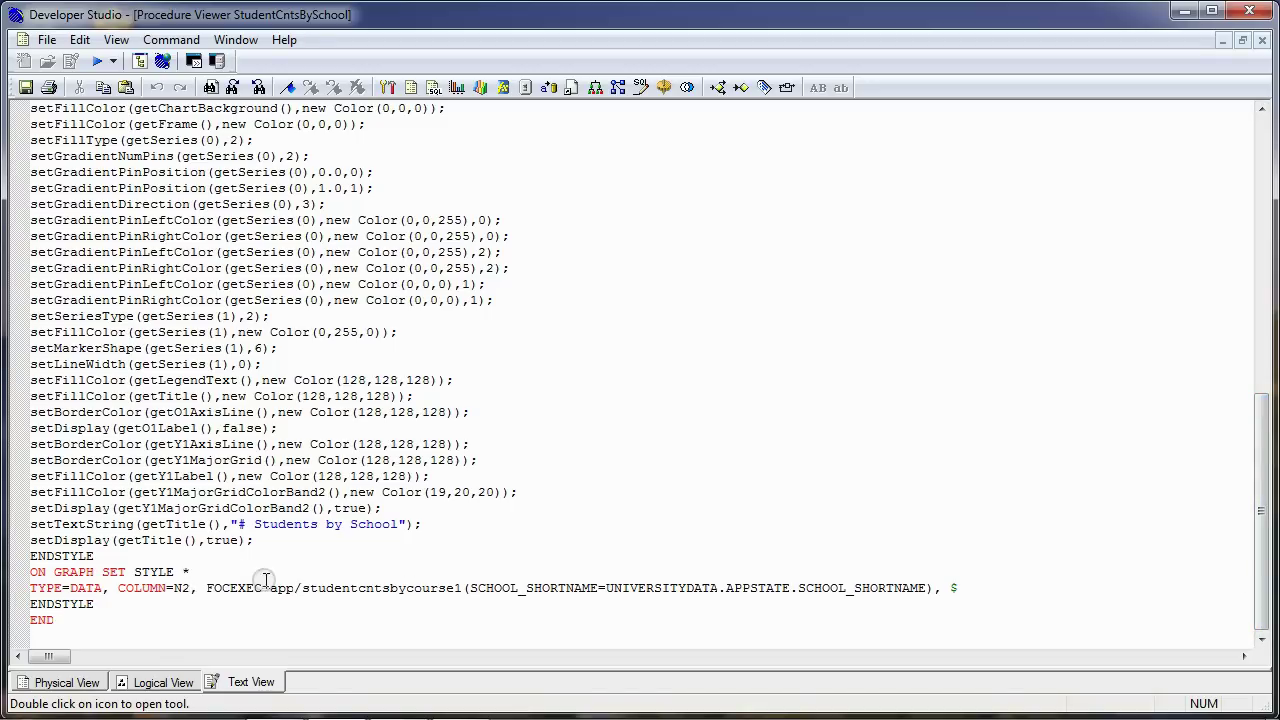
{"action": "left_click", "coordinate": [198, 588]}
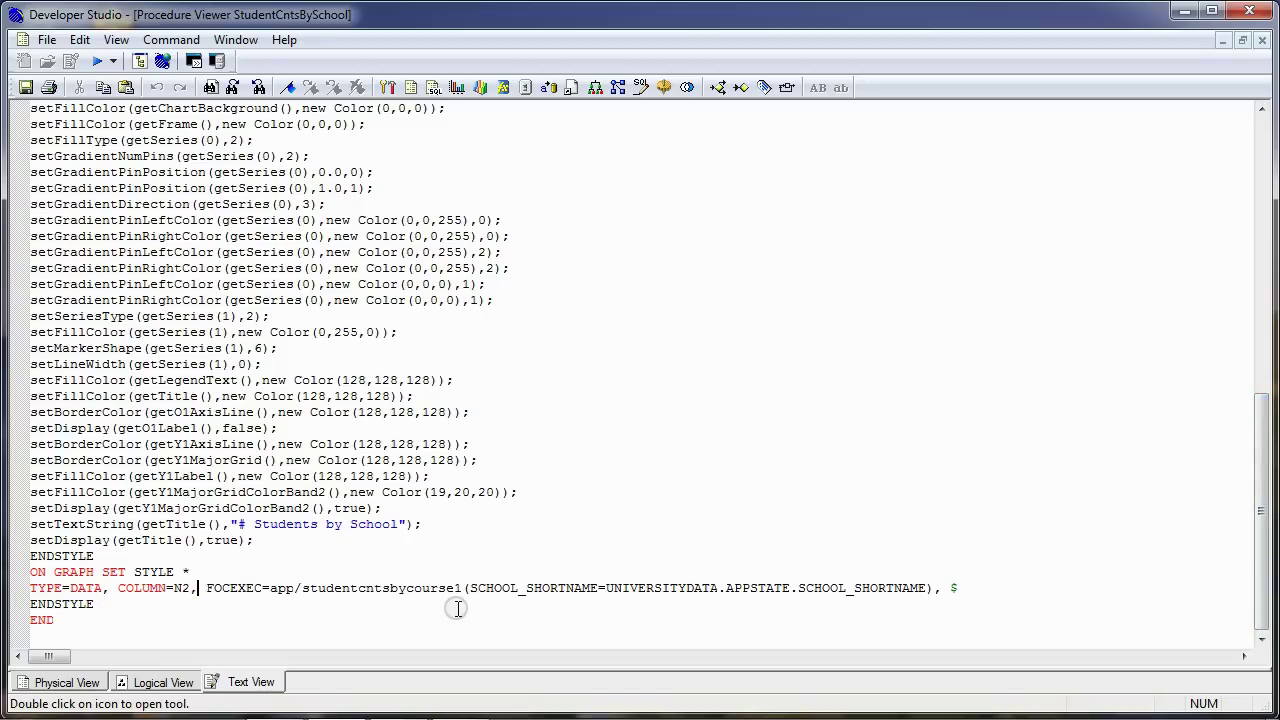
{"action": "type", "text": "TARGET"}
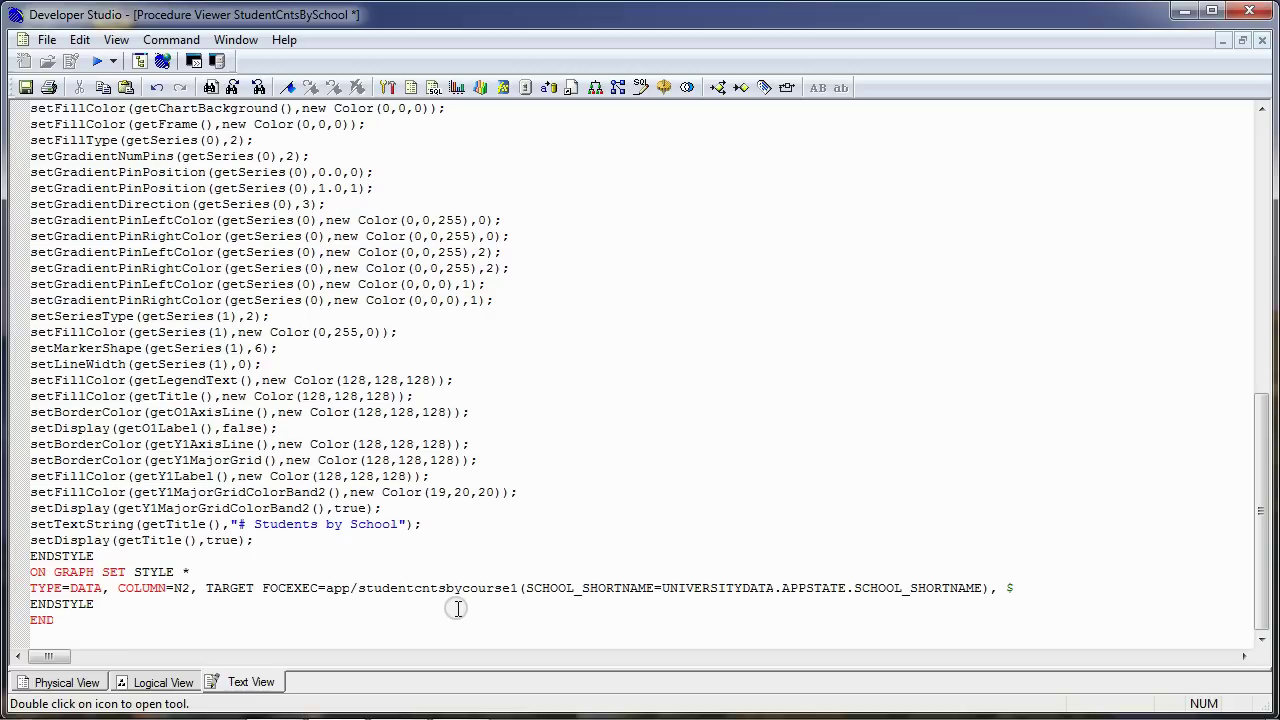
{"action": "type", "text": "="}
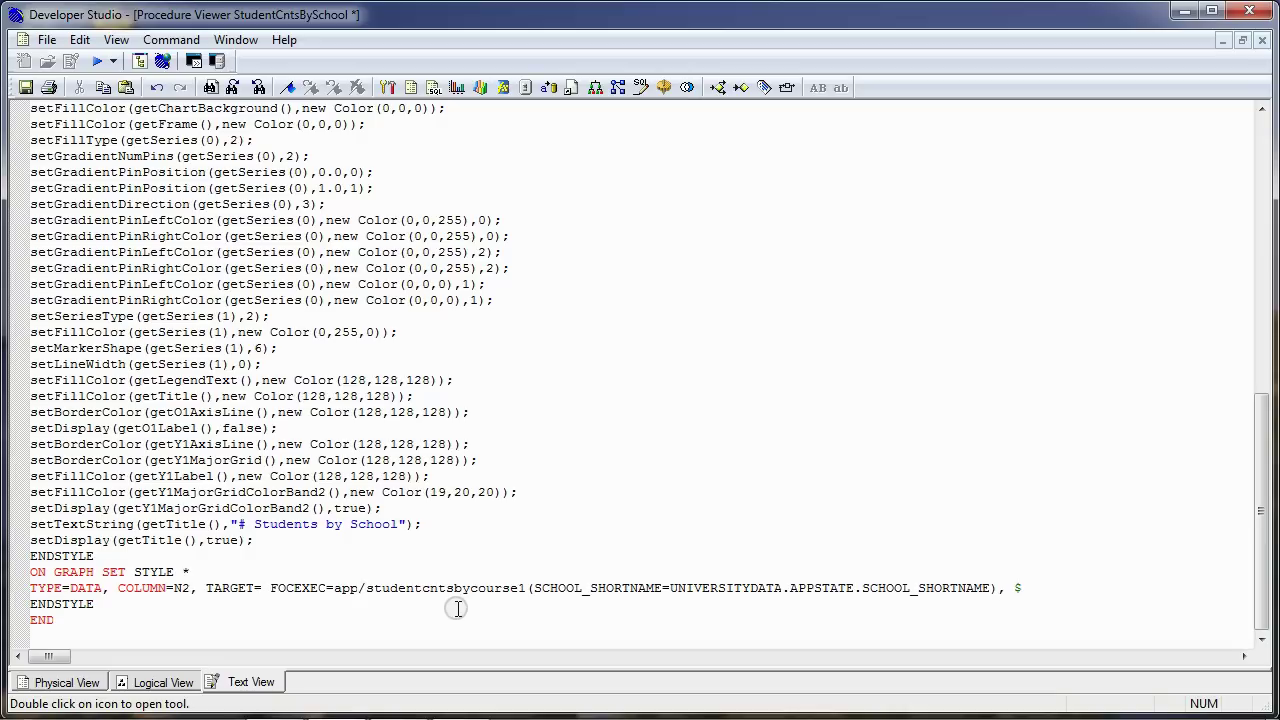
{"action": "type", "text": "graph"}
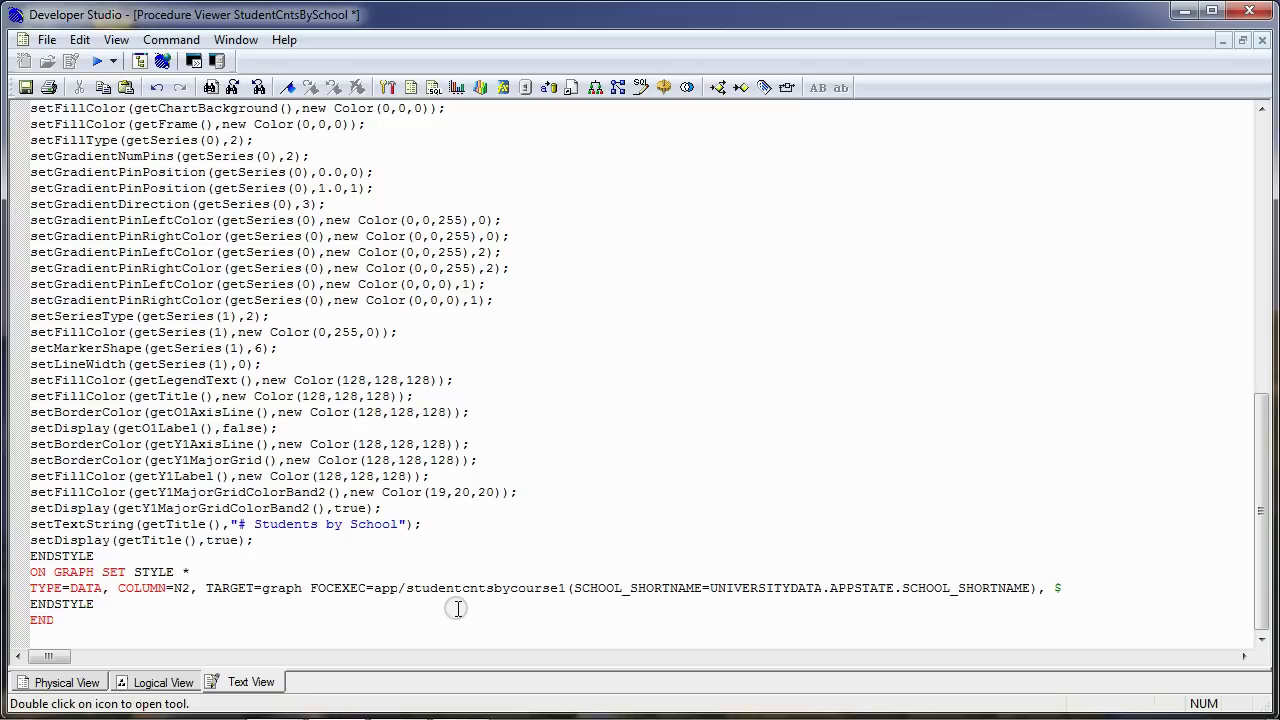
{"action": "type", "text": "2"}
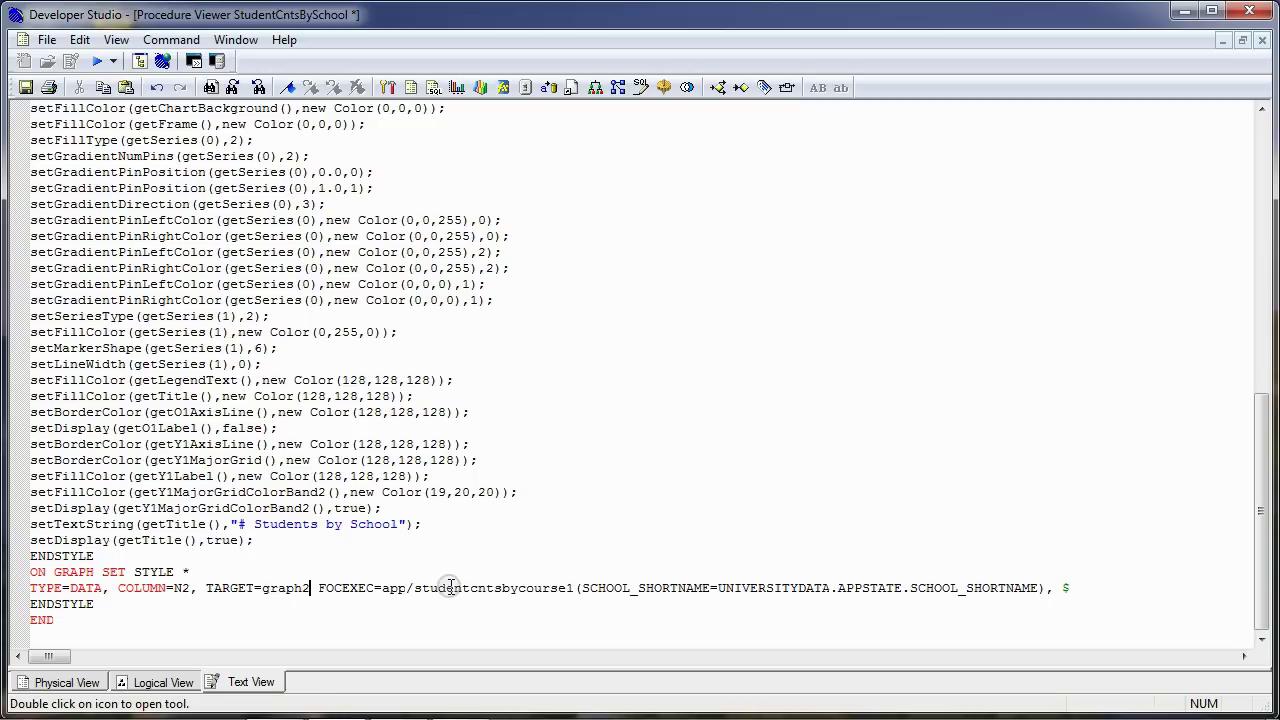
{"action": "type", "text": ","}
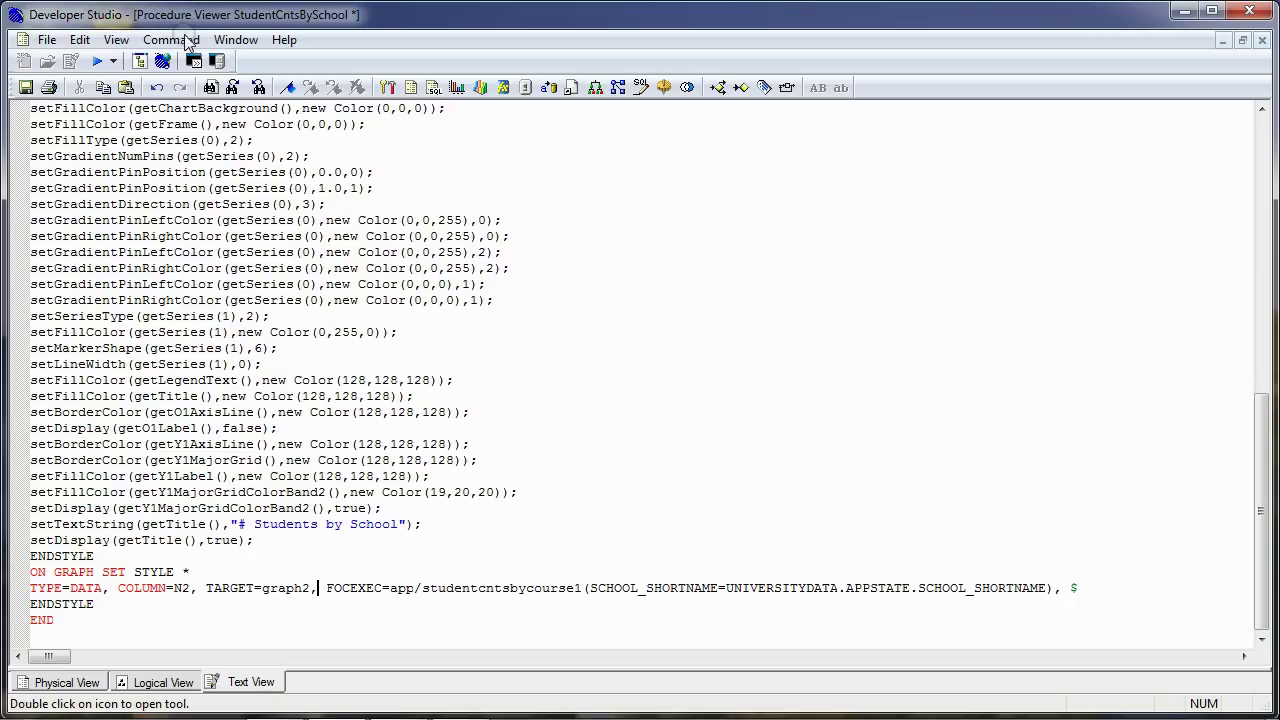
{"action": "left_click", "coordinate": [24, 87]}
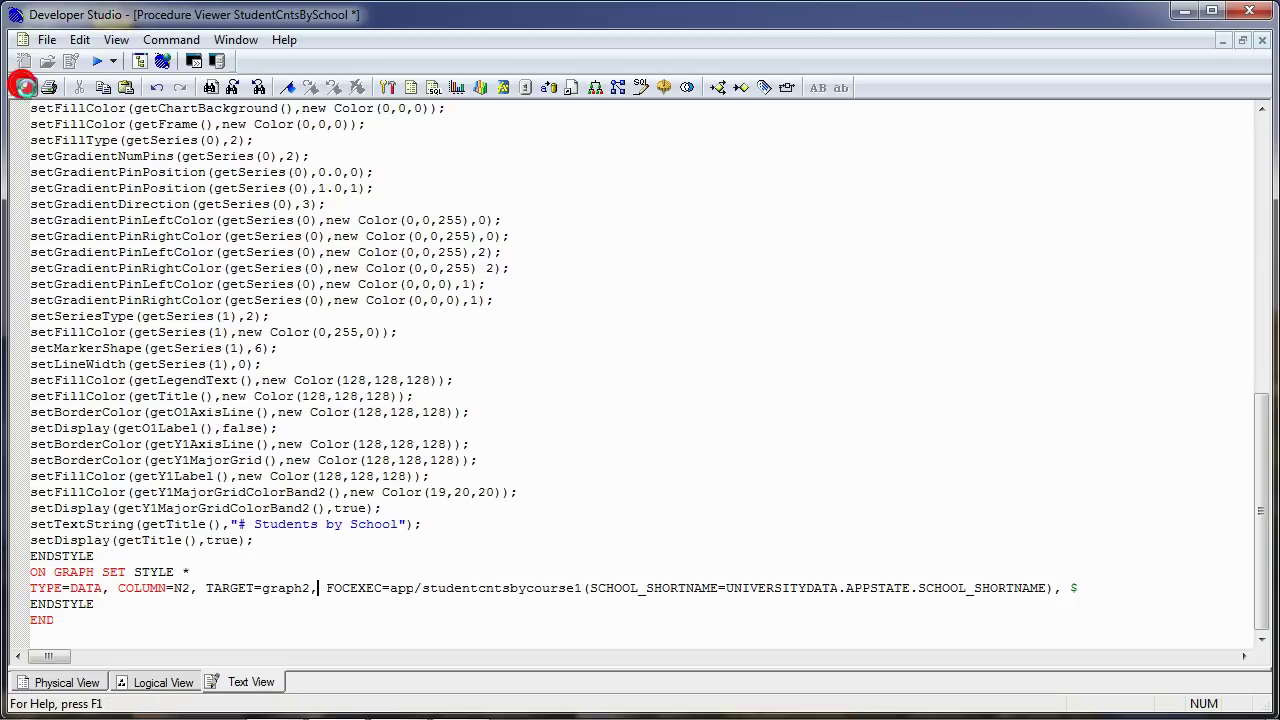
{"action": "left_click", "coordinate": [1262, 40]}
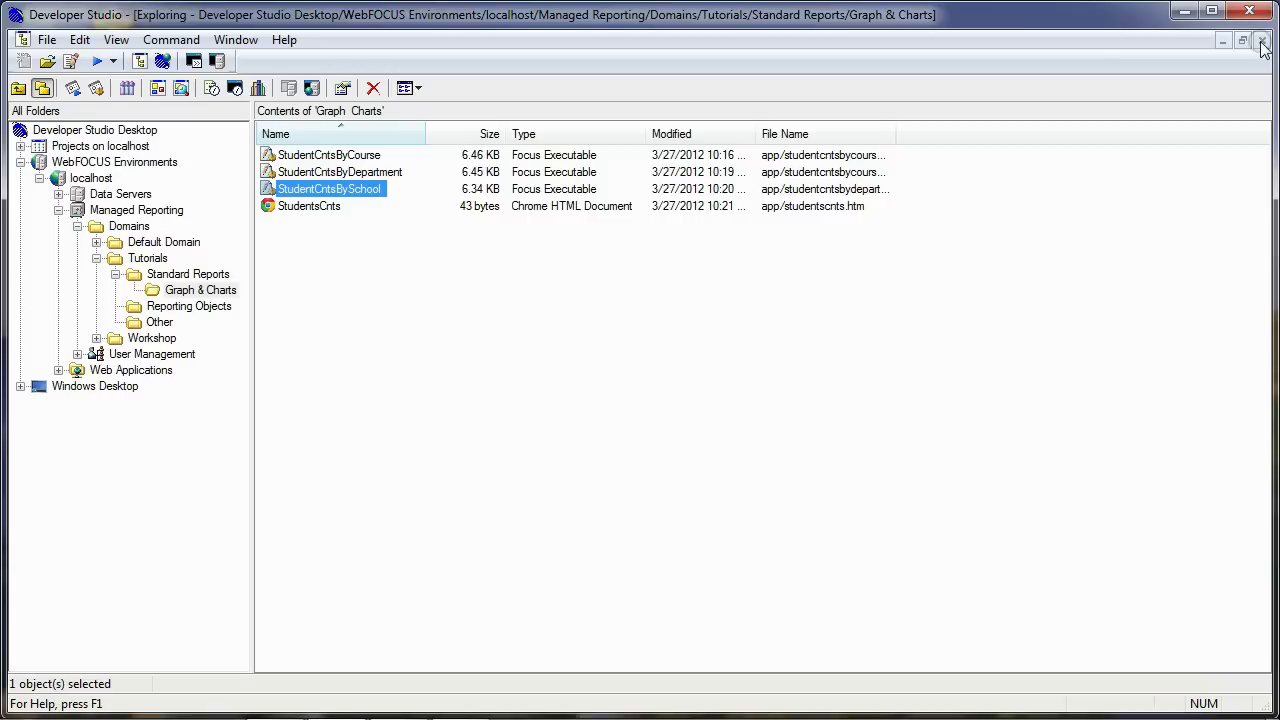
- In the StudentCntsByDepartment source text, insert "TARGET=graph3," before FOCEXEC in the drill-down style line, then save and close the procedure
{"action": "left_click", "coordinate": [358, 175]}
{"action": "right_click", "coordinate": [333, 174]}
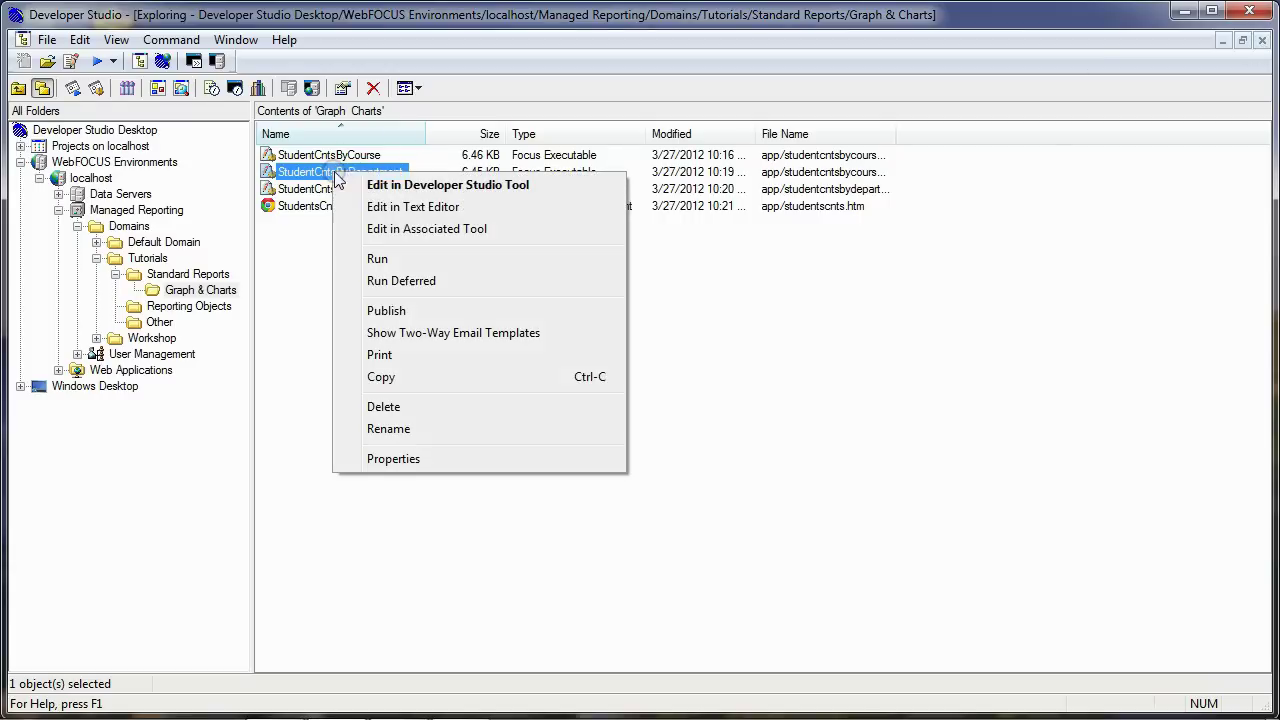
{"action": "left_click", "coordinate": [428, 207]}
{"action": "left_click_drag", "start_coordinate": [1258, 210], "coordinate": [1215, 560]}
{"action": "left_click", "coordinate": [200, 589]}
{"action": "type", "text": "TARGET"}
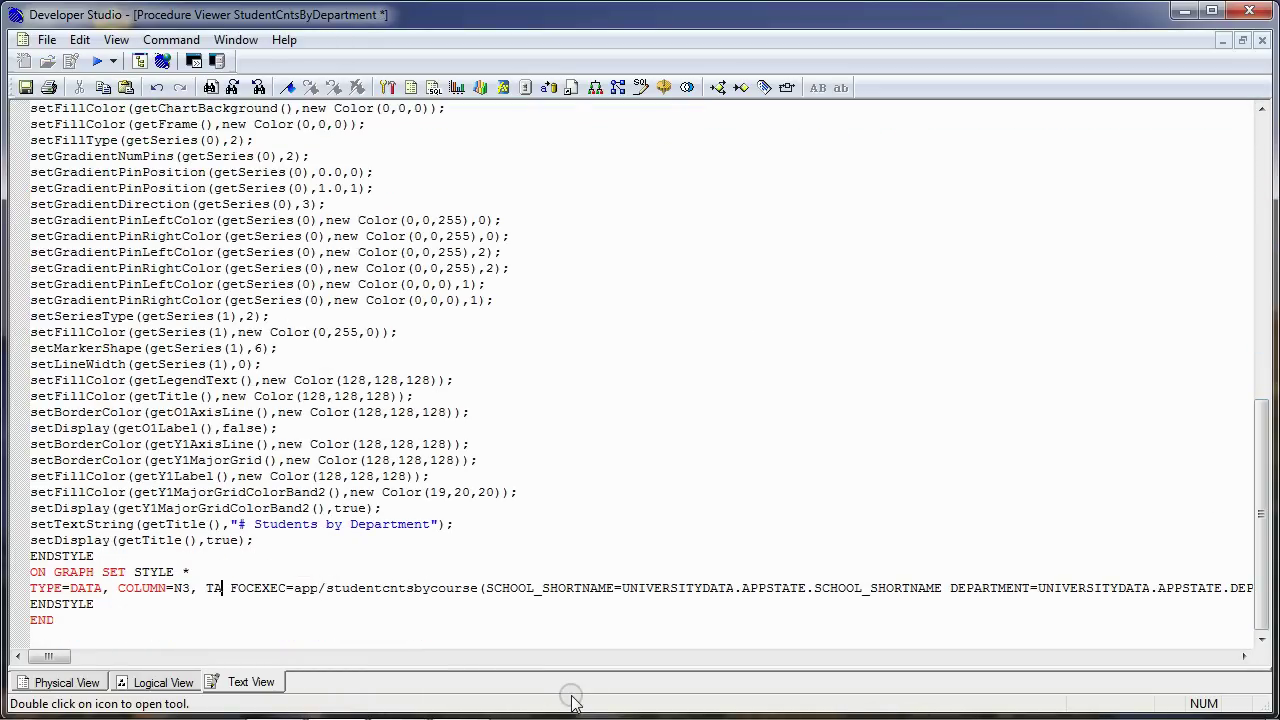
{"action": "type", "text": "=graph"}
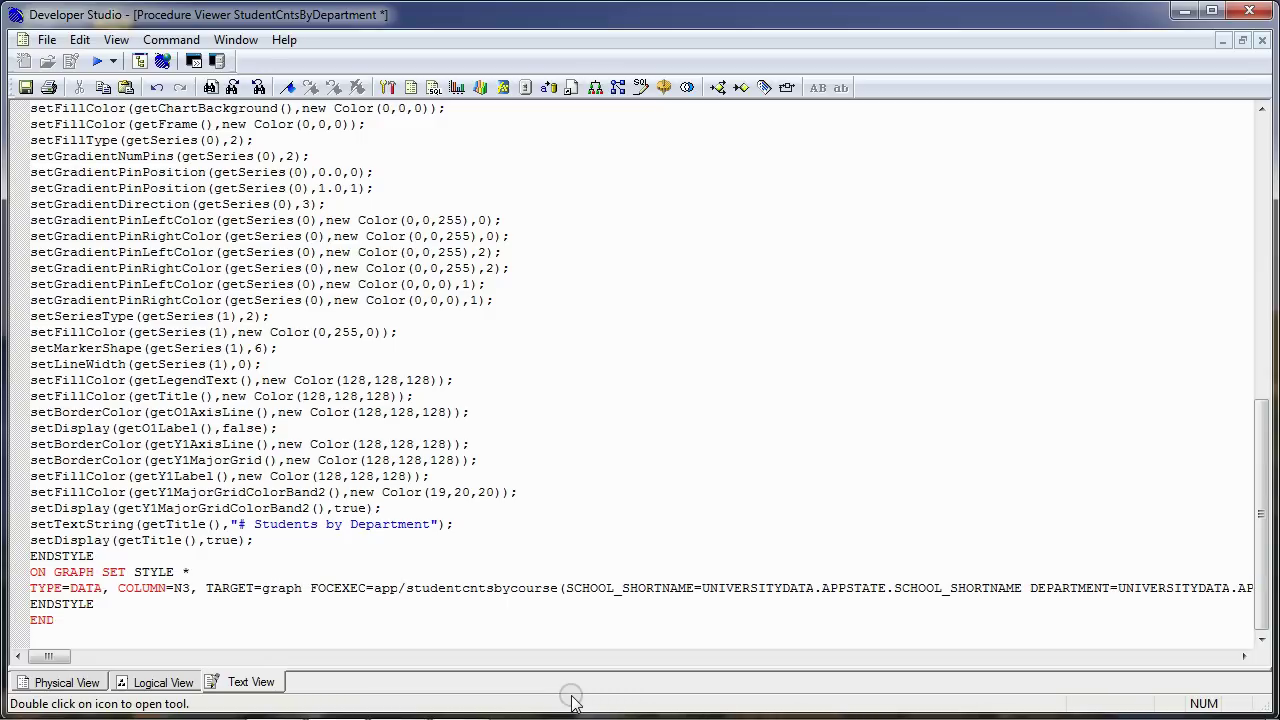
{"action": "type", "text": "3,"}
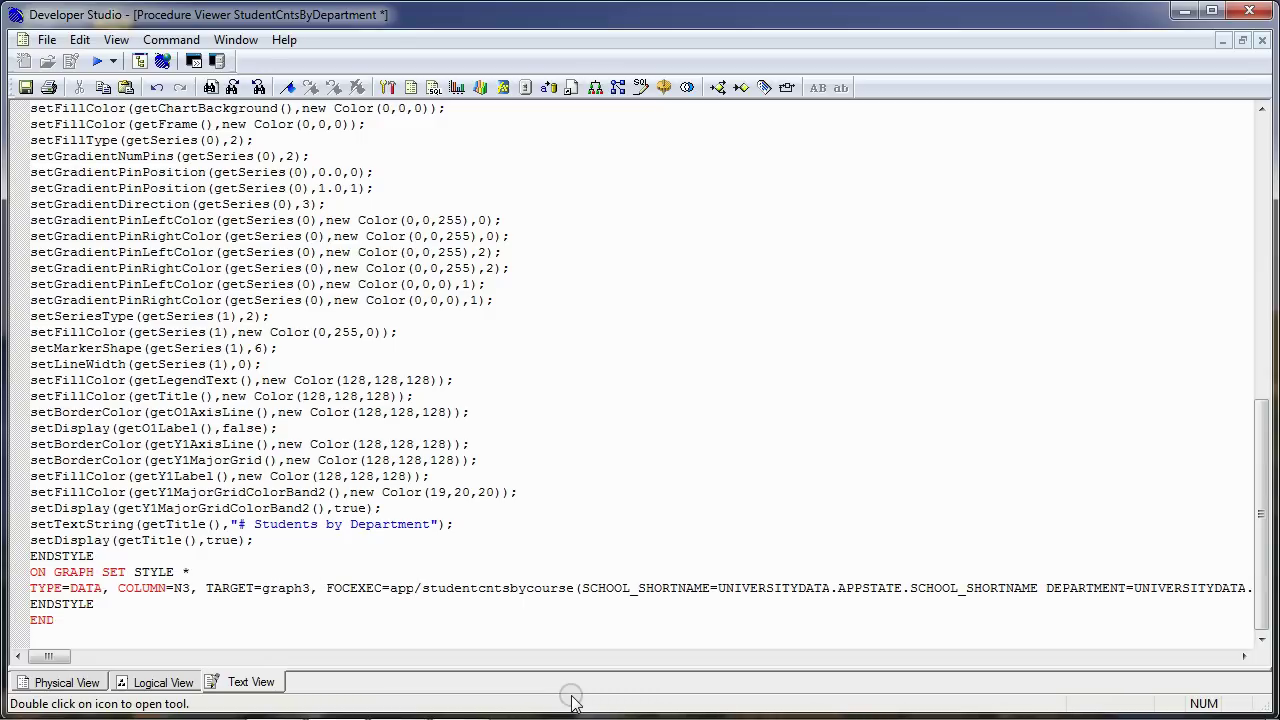
{"action": "left_click", "coordinate": [26, 87]}
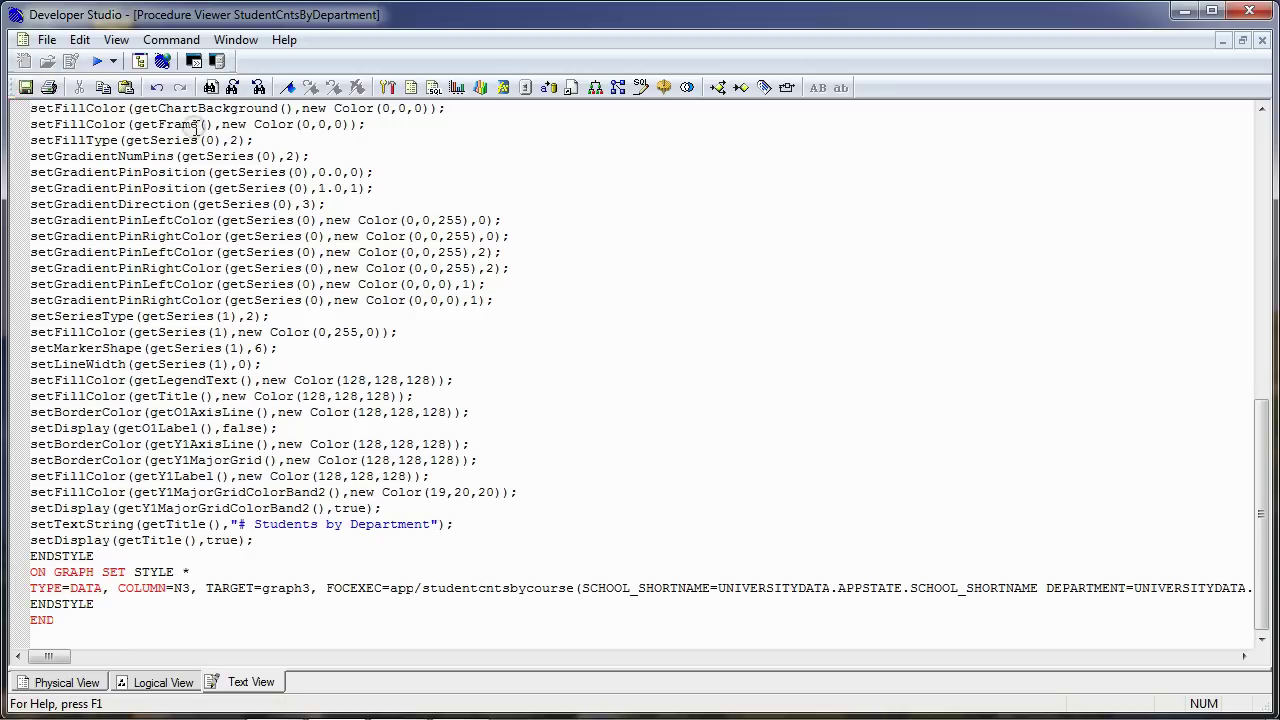
{"action": "left_click", "coordinate": [1263, 41]}
- Run the StudentsCnts page and test the drill-downs from the tallest school bar and from the Human Resource Management department bar
{"action": "left_click", "coordinate": [302, 206]}
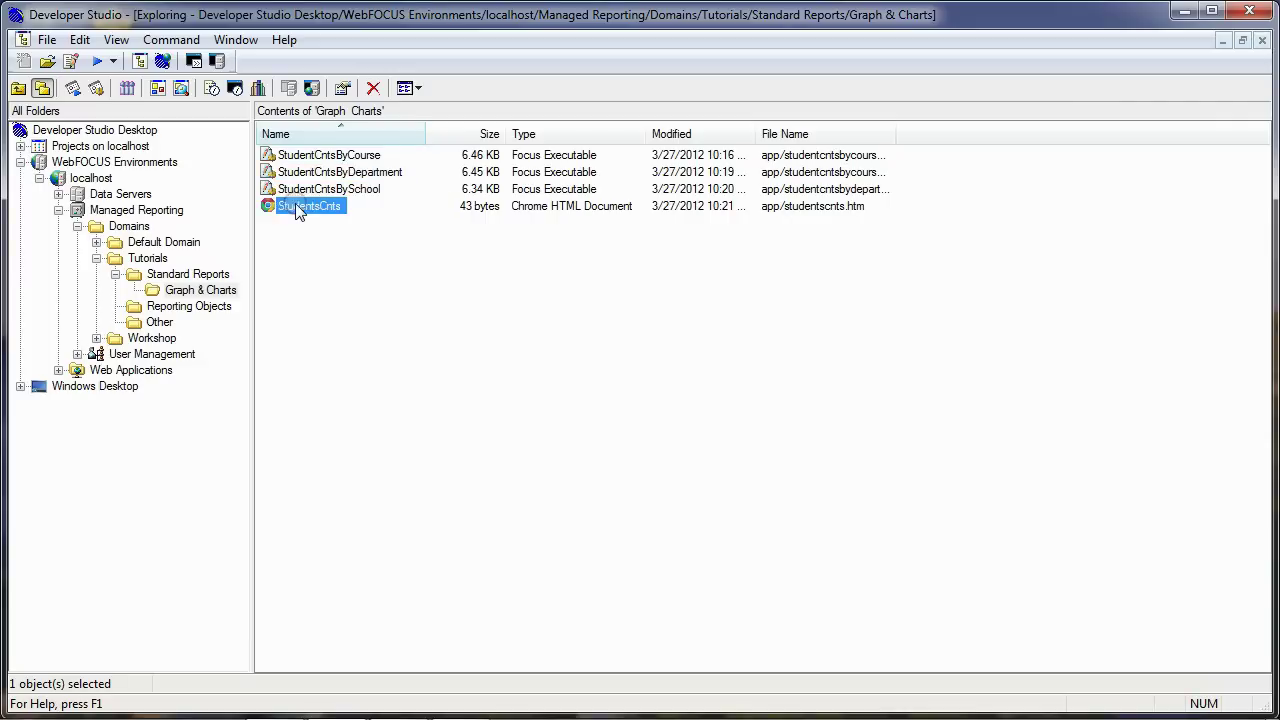
{"action": "left_click", "coordinate": [96, 62]}
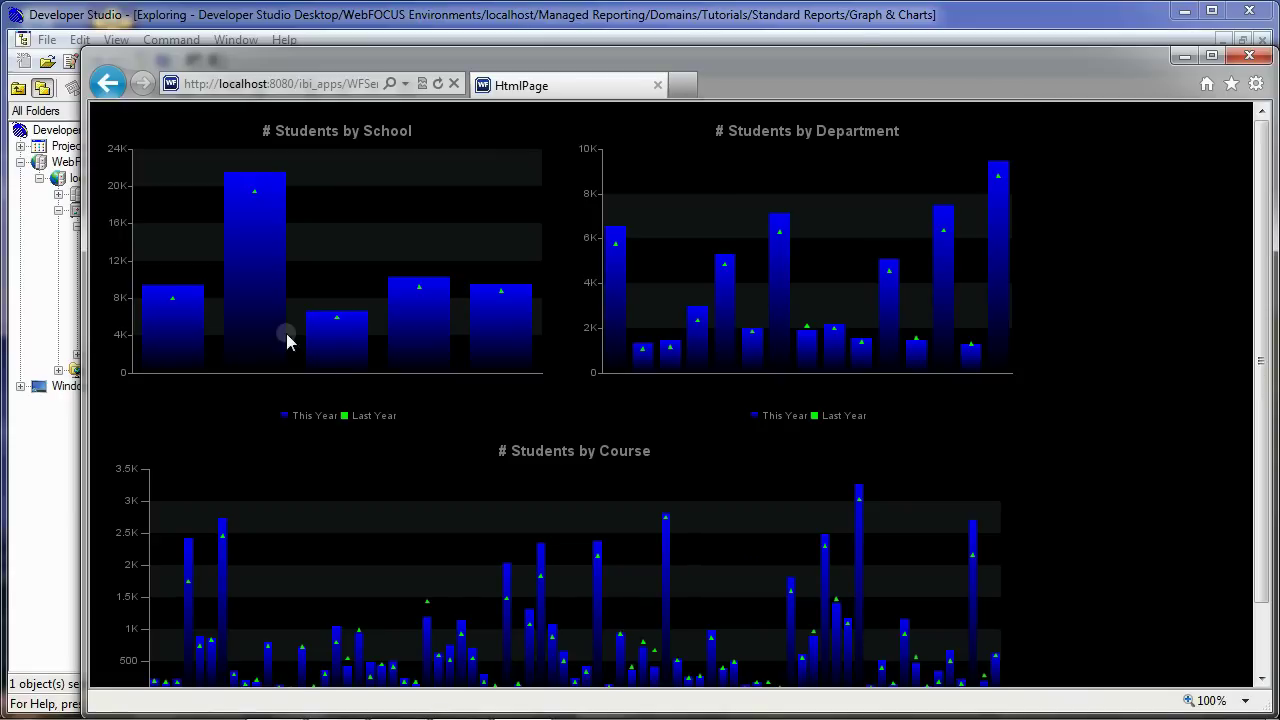
{"action": "left_click", "coordinate": [260, 265]}
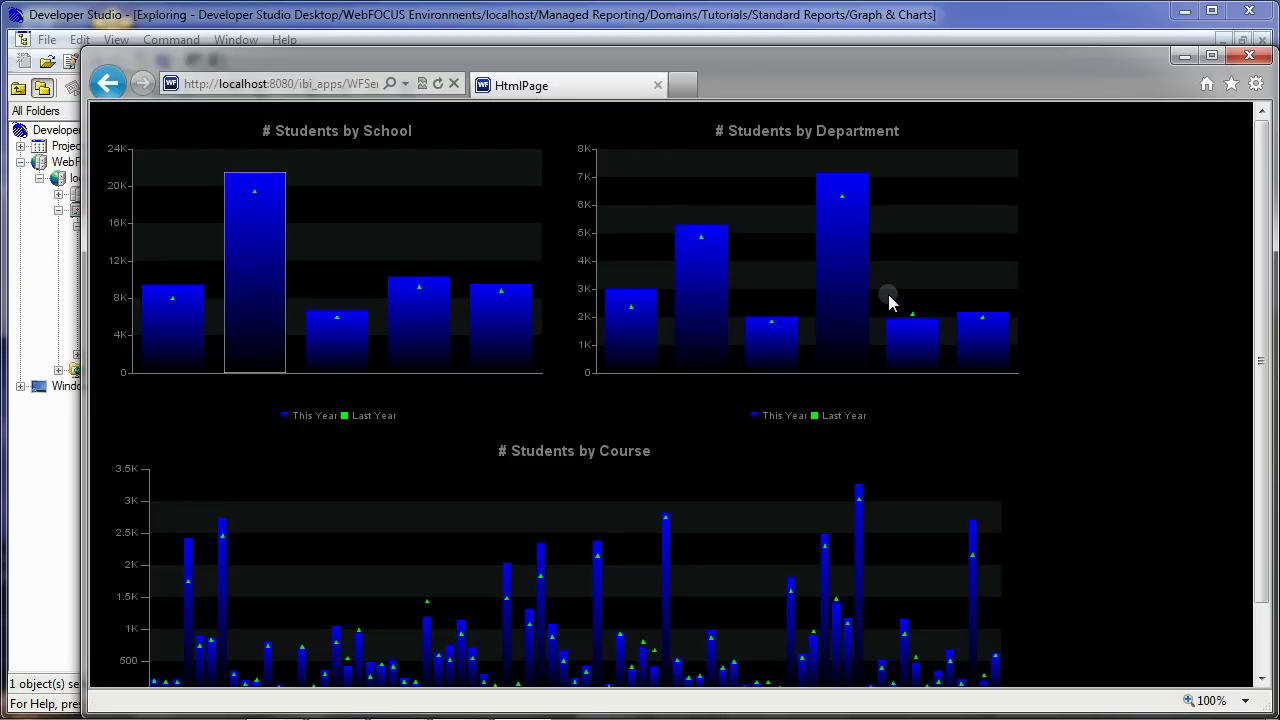
{"action": "mouse_move", "coordinate": [843, 270]}
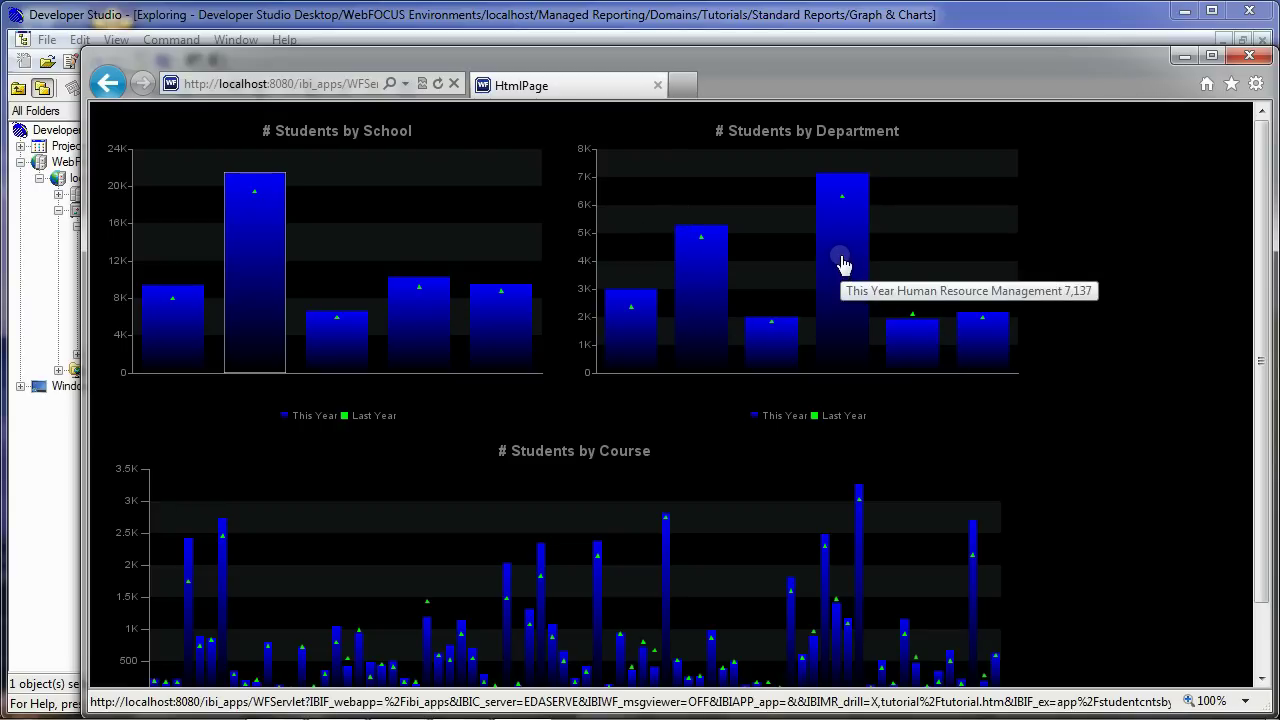
{"action": "left_click", "coordinate": [841, 255]}
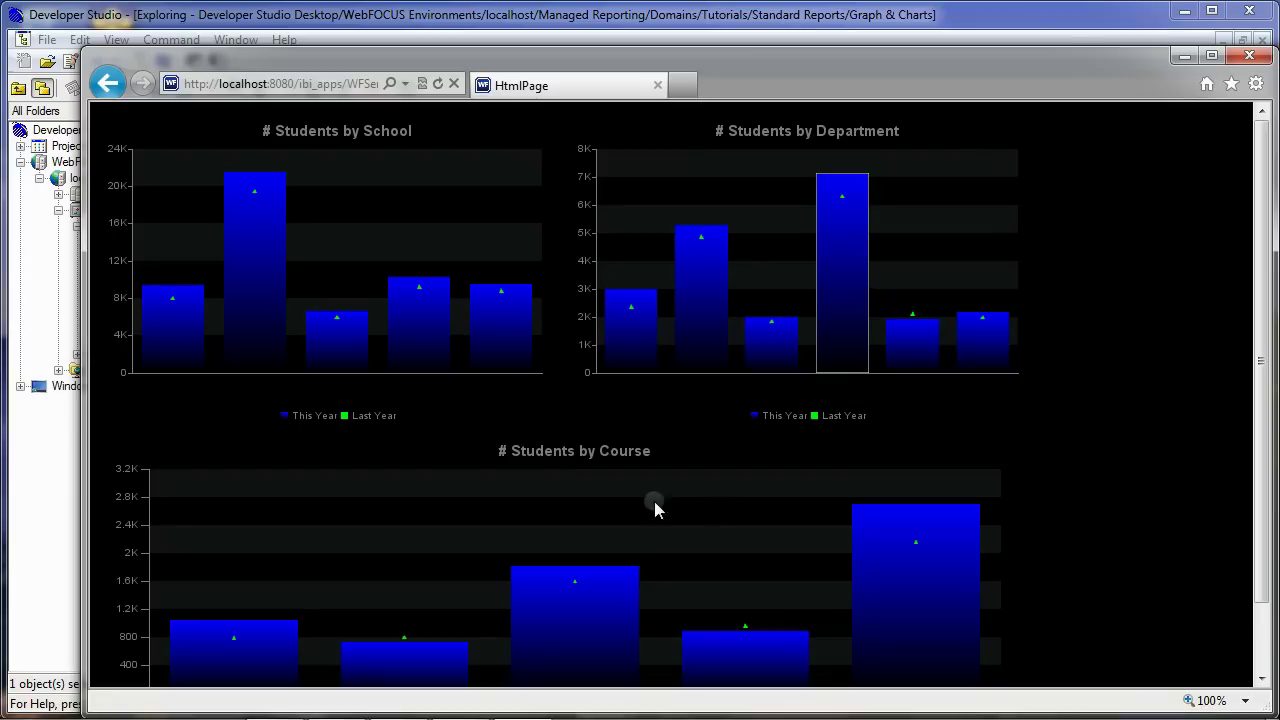